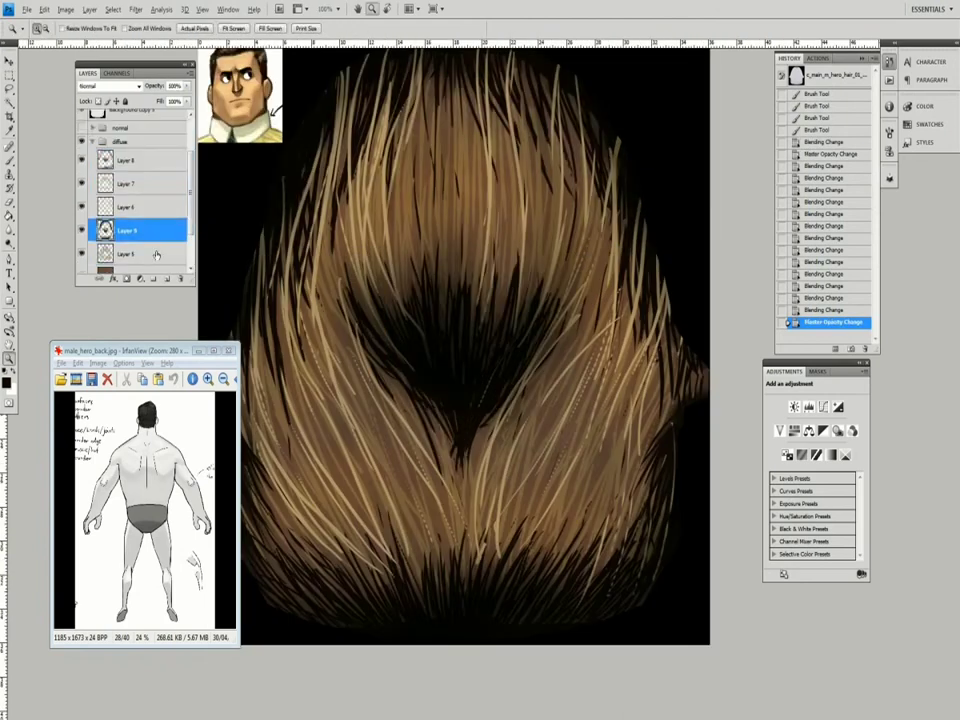
Step: Paint light hair strands across the top and set their layer to Screen blending
{"action": "left_click", "coordinate": [369, 216], "text": "alt"}
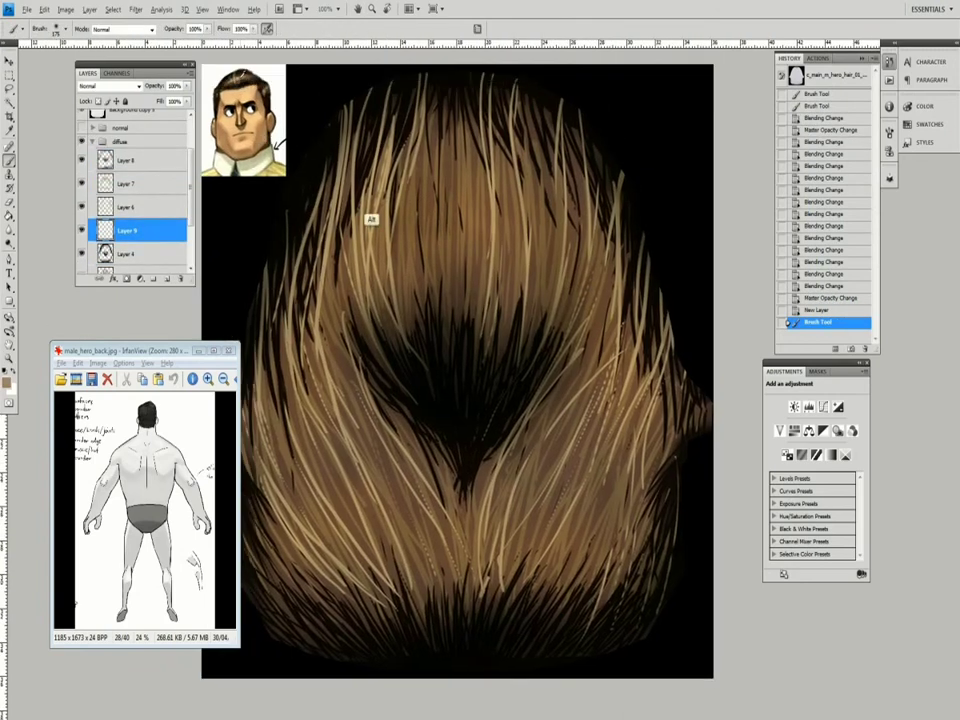
{"action": "left_click_drag", "start_coordinate": [285, 200], "coordinate": [340, 140]}
{"action": "left_click_drag", "start_coordinate": [470, 330], "coordinate": [425, 150]}
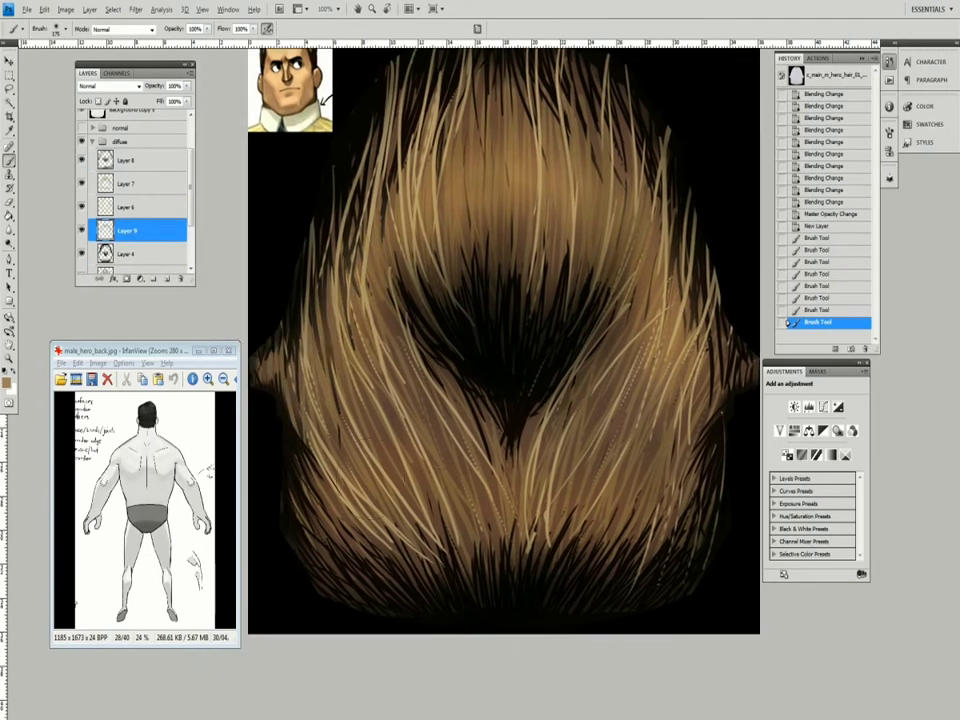
{"action": "key", "text": "Down"}
{"action": "key", "text": "Down"}
{"action": "key", "text": "Down"}
{"action": "key", "text": "Down"}
{"action": "key", "text": "Up"}
{"action": "key", "text": "Up"}
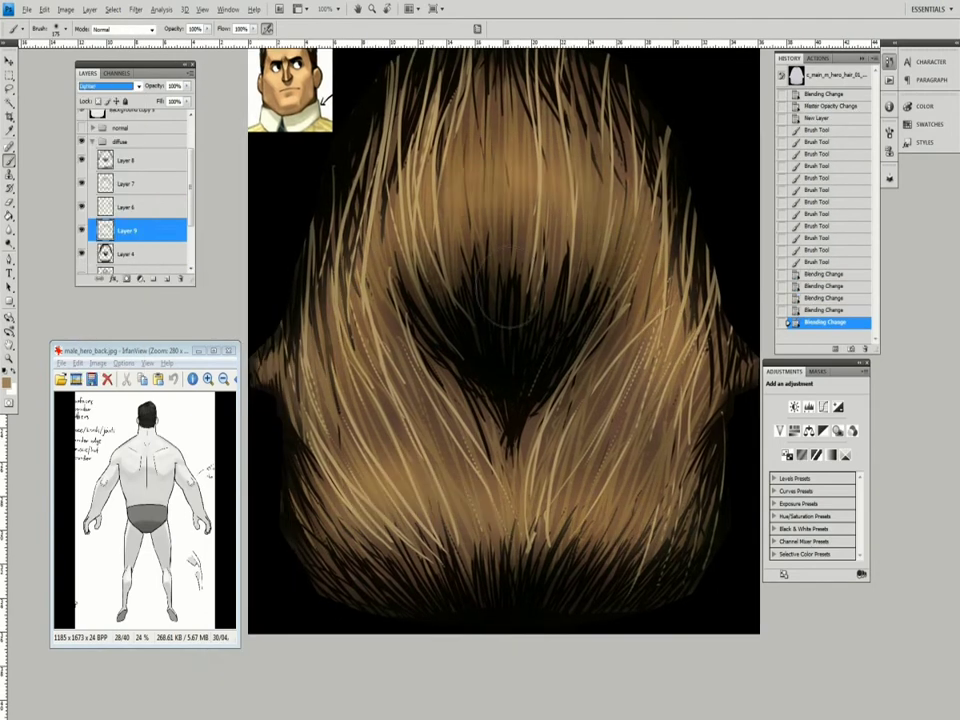
Step: Move Layer 9 below Layer 4, lower it to 40% opacity, and mask it to the hair
{"action": "left_click_drag", "start_coordinate": [585, 279], "coordinate": [550, 307]}
{"action": "scroll", "coordinate": [134, 210], "scroll_direction": "down", "scroll_amount": 1}
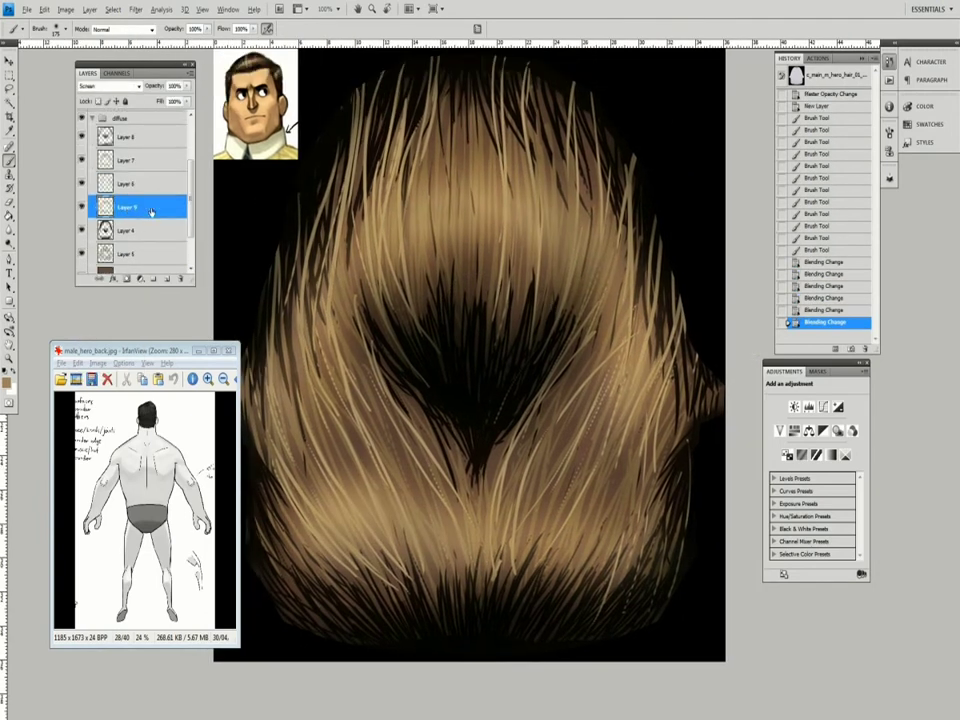
{"action": "key", "text": "ctrl+bracketleft"}
{"action": "key", "text": "v"}
{"action": "key", "text": "4"}
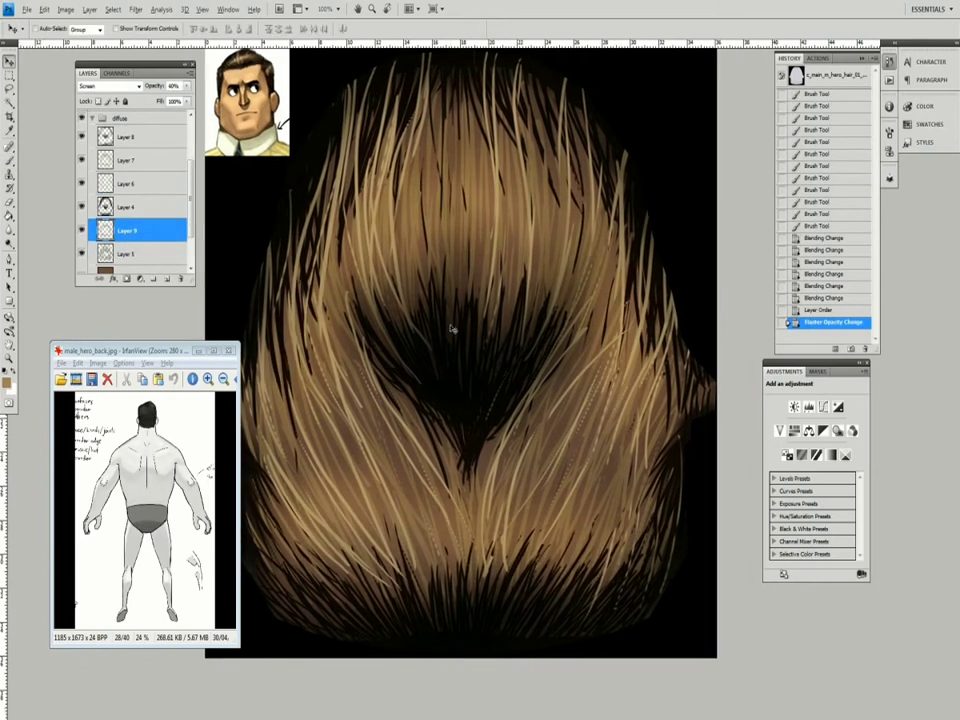
{"action": "key", "text": "ctrl+alt+grave"}
Step: Add new Layer 10 set to Multiply and paint dark strands on it
{"action": "key", "text": "ctrl+minus"}
{"action": "scroll", "coordinate": [189, 245], "scroll_direction": "down", "scroll_amount": 2}
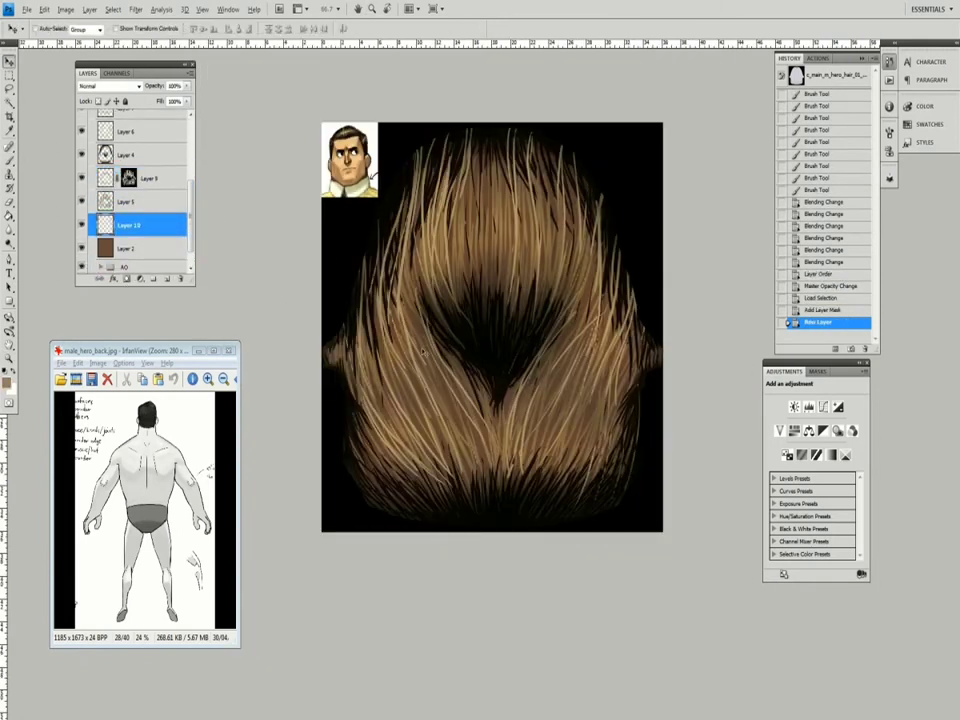
{"action": "left_click", "coordinate": [138, 87]}
{"action": "left_click", "coordinate": [105, 130]}
{"action": "scroll", "coordinate": [490, 330], "scroll_direction": "up", "scroll_amount": 1}
{"action": "left_click_drag", "start_coordinate": [618, 125], "coordinate": [620, 188]}
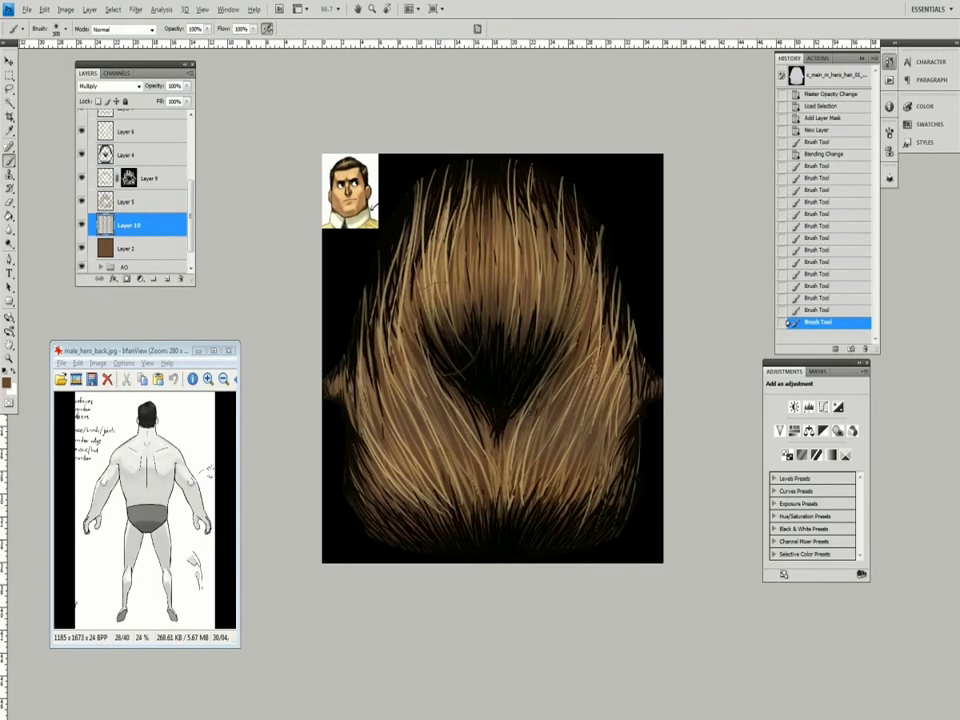
Step: Zoom the hair to 100% and switch Layer 6 to Screen blending after trying other modes
{"action": "scroll", "coordinate": [80, 158], "scroll_direction": "up", "scroll_amount": 2}
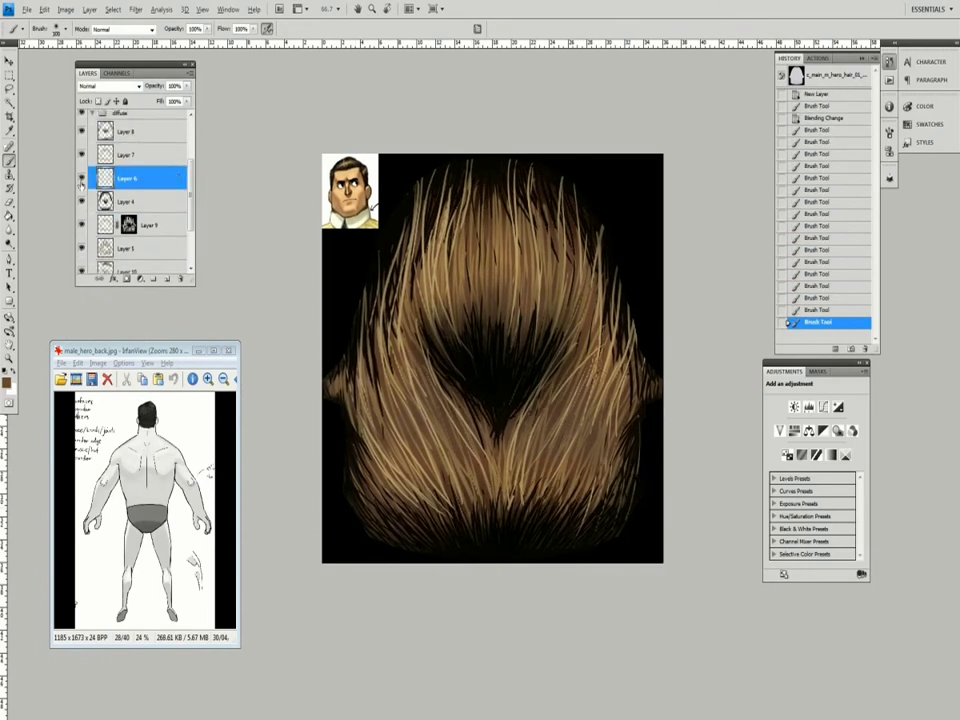
{"action": "key", "text": "z"}
{"action": "left_click", "coordinate": [535, 268]}
{"action": "left_click", "coordinate": [105, 87]}
{"action": "left_click", "coordinate": [105, 130]}
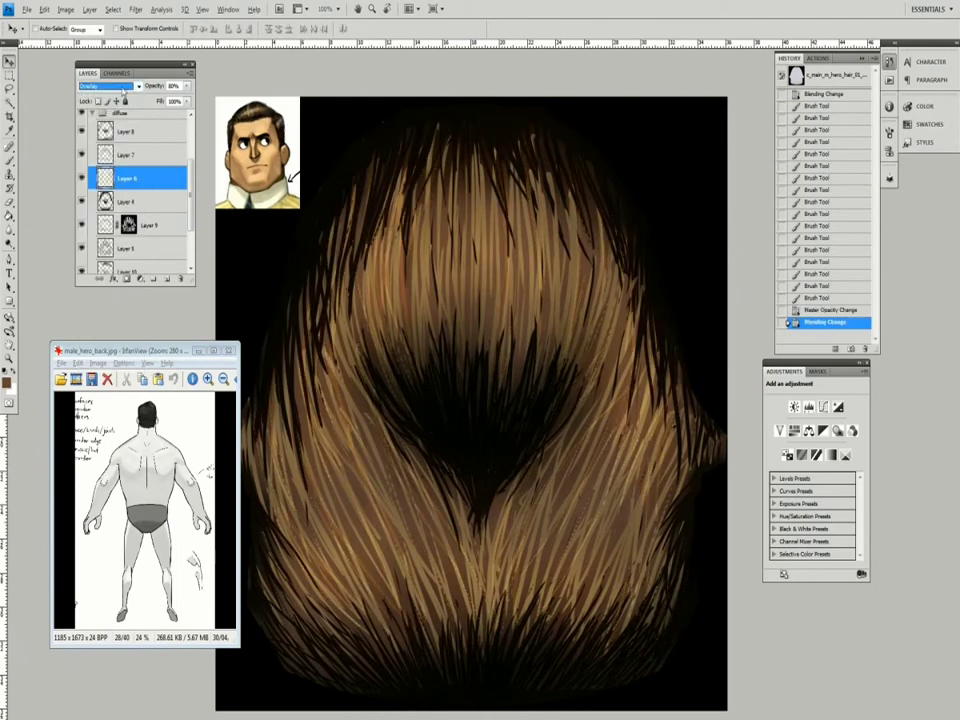
{"action": "left_click", "coordinate": [105, 87]}
{"action": "left_click", "coordinate": [105, 196]}
{"action": "key", "text": "Up"}
{"action": "scroll", "coordinate": [482, 373], "scroll_direction": "down", "scroll_amount": 2}
Step: Erase back parts of Layer 6's bright strands, checking at 66.7% and 100% zoom
{"action": "left_click_drag", "start_coordinate": [480, 360], "coordinate": [502, 397]}
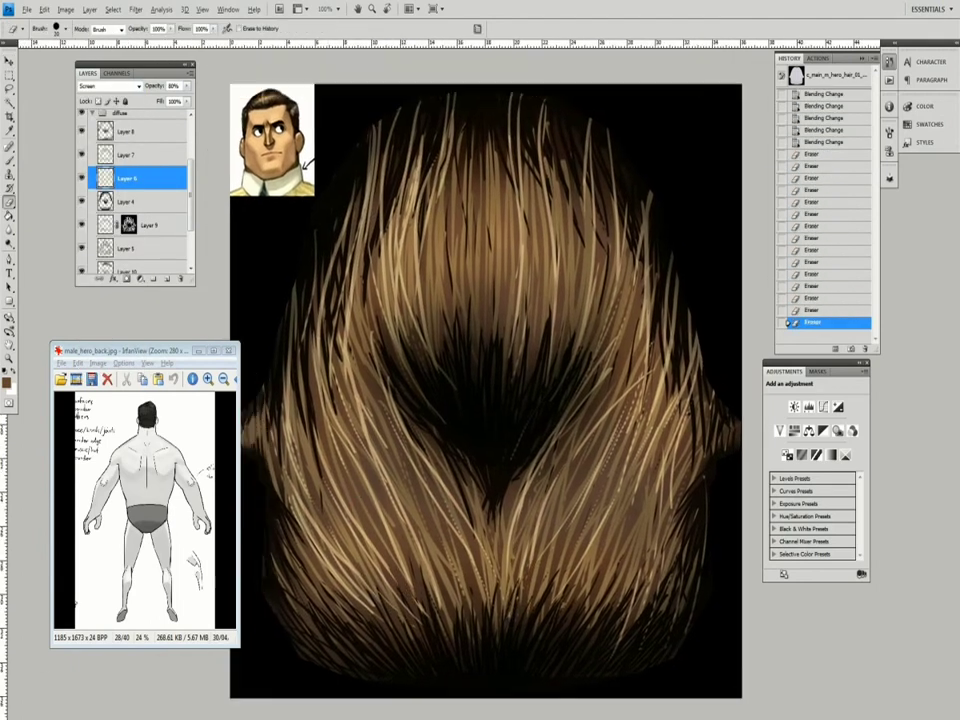
{"action": "left_click_drag", "start_coordinate": [428, 122], "coordinate": [412, 172]}
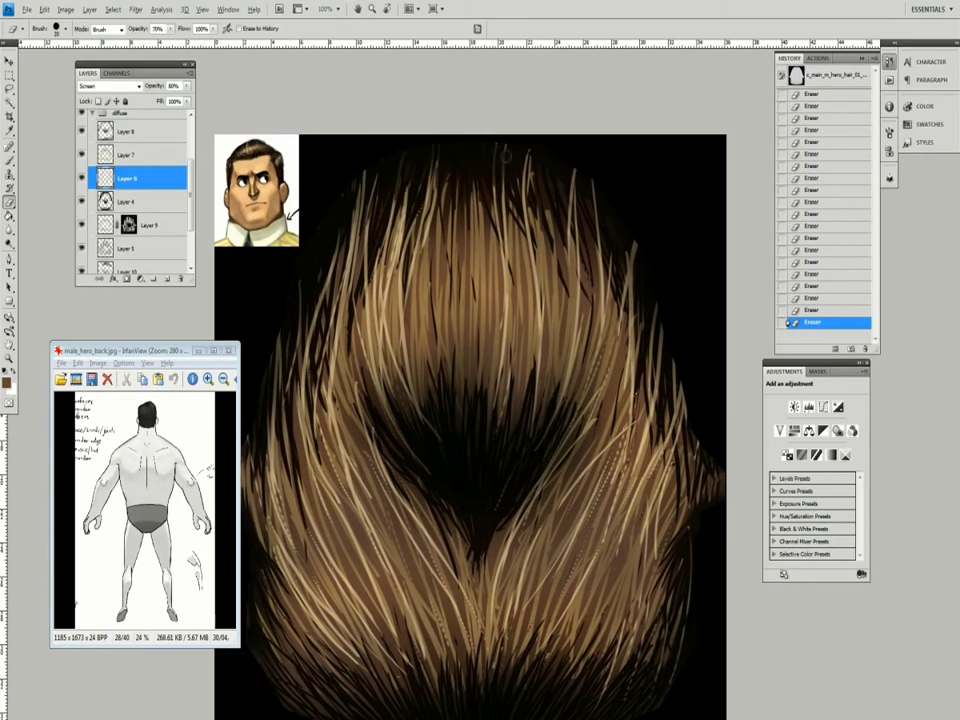
{"action": "left_click_drag", "start_coordinate": [634, 240], "coordinate": [613, 190]}
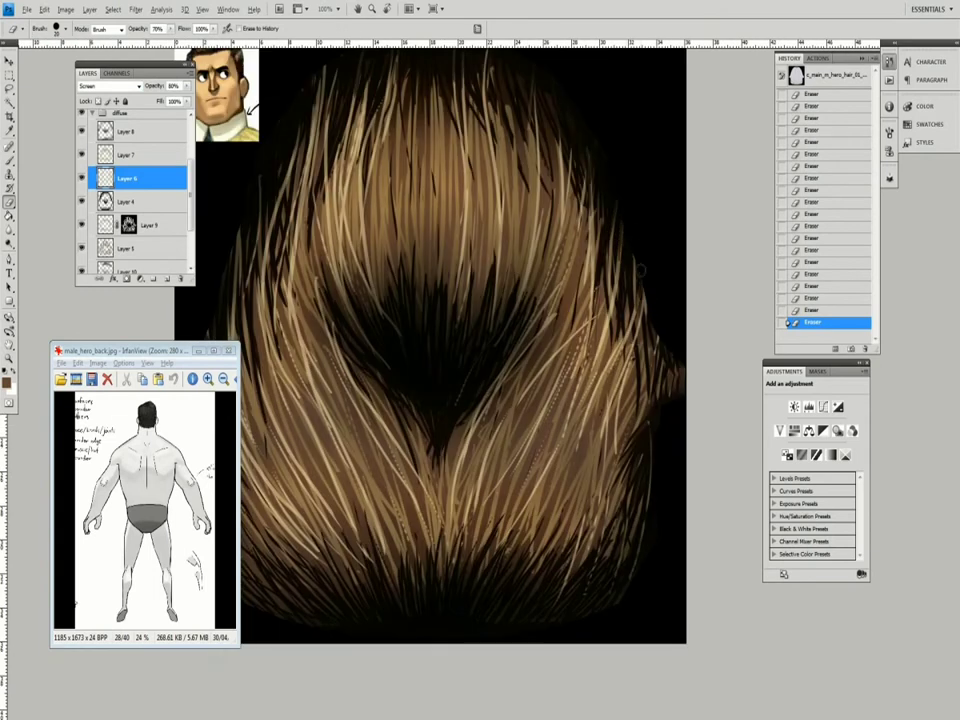
{"action": "left_click", "coordinate": [476, 214], "text": "alt"}
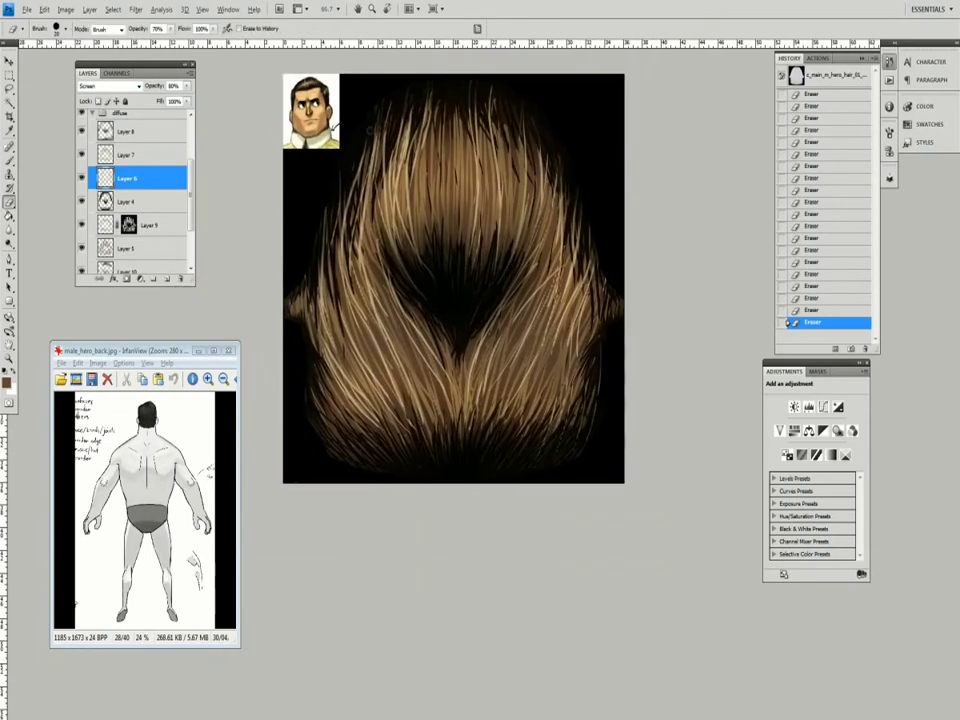
{"action": "key", "text": "ctrl+plus"}
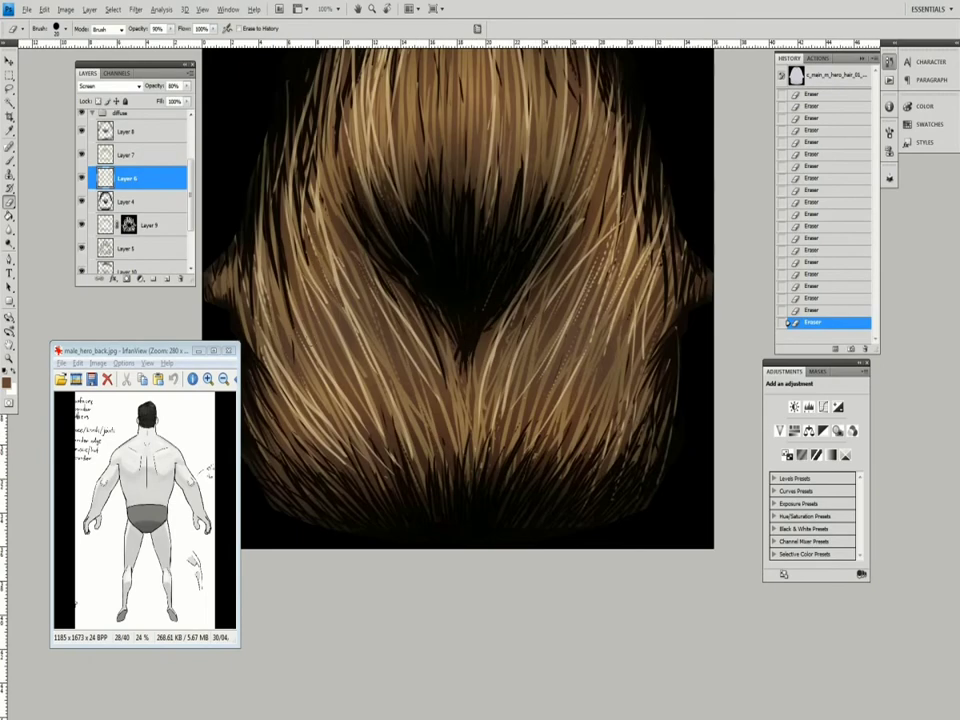
{"action": "left_click_drag", "start_coordinate": [525, 291], "coordinate": [506, 287]}
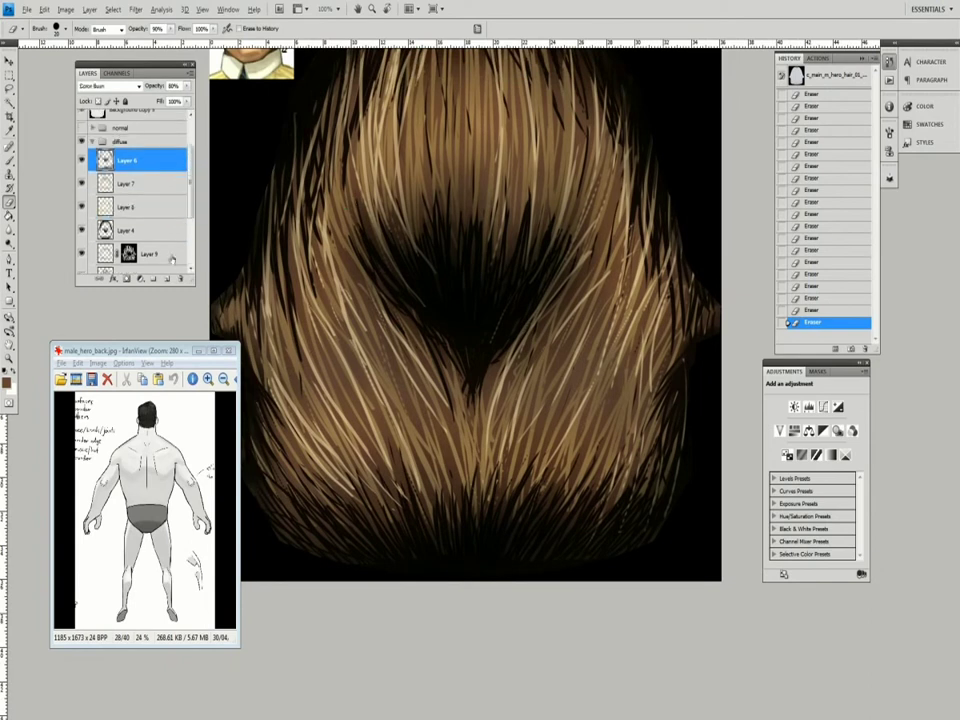
Step: Paint faint strands on new Layer 11 and set its opacity to 30%
{"action": "scroll", "coordinate": [505, 400], "scroll_direction": "down", "scroll_amount": 3}
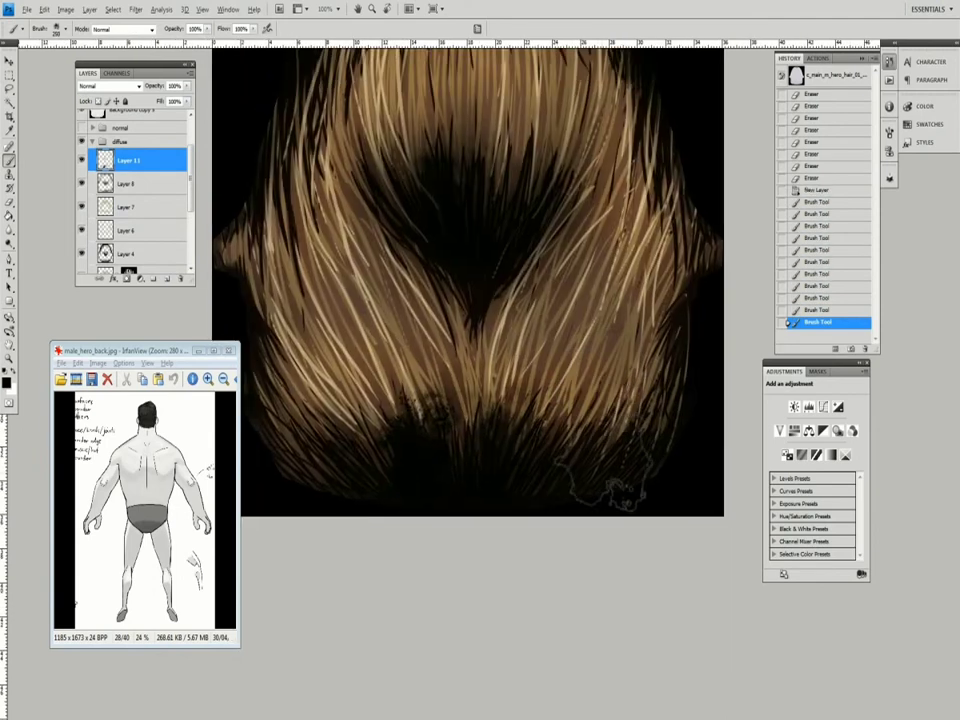
{"action": "scroll", "coordinate": [369, 154], "scroll_direction": "down", "scroll_amount": 2}
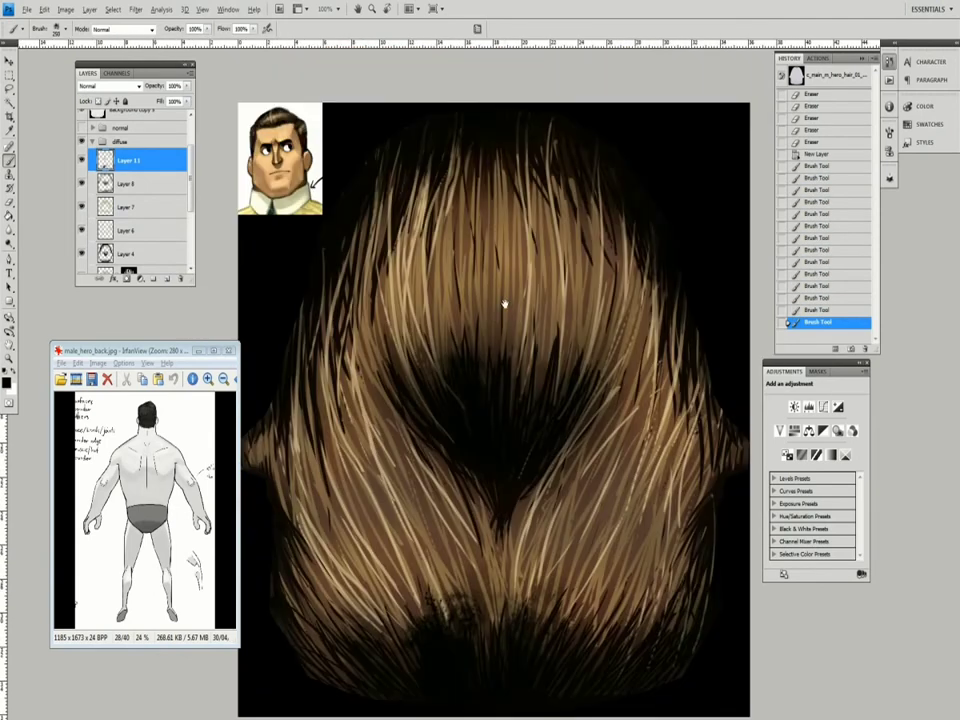
{"action": "key", "text": "z"}
{"action": "key", "text": "3"}
{"action": "key", "text": "0"}
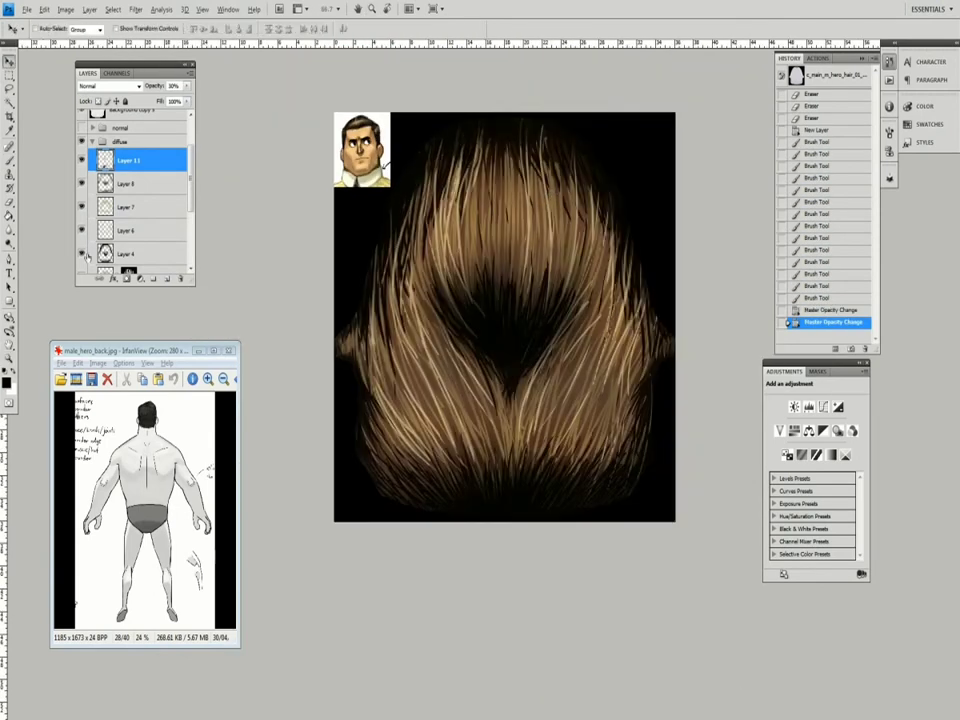
{"action": "scroll", "coordinate": [100, 220], "scroll_direction": "down", "scroll_amount": 3}
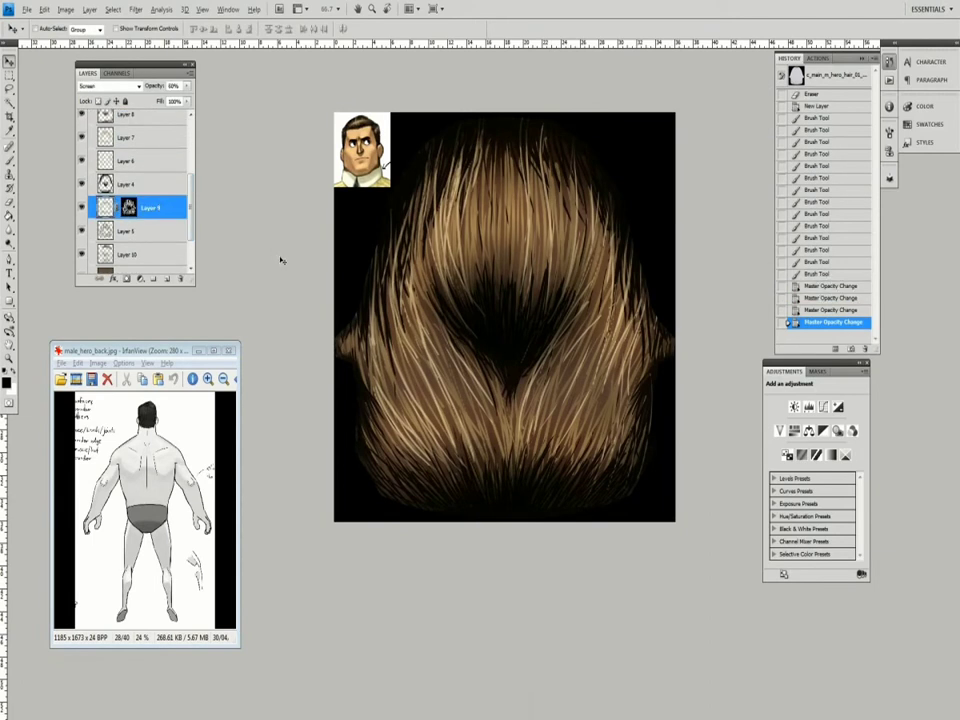
Step: Zoom in on the hair and toggle Layer 10's visibility to compare
{"action": "key", "text": "z"}
{"action": "left_click", "coordinate": [469, 233]}
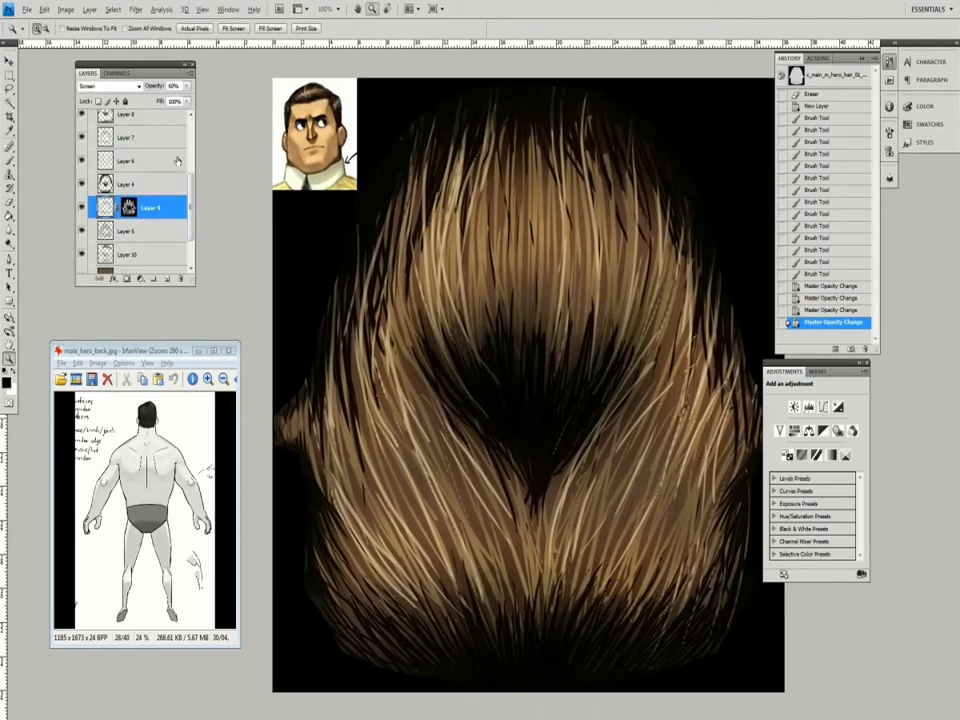
{"action": "scroll", "coordinate": [130, 190], "scroll_direction": "down", "scroll_amount": 2}
{"action": "left_click", "coordinate": [82, 188]}
{"action": "left_click", "coordinate": [82, 188]}
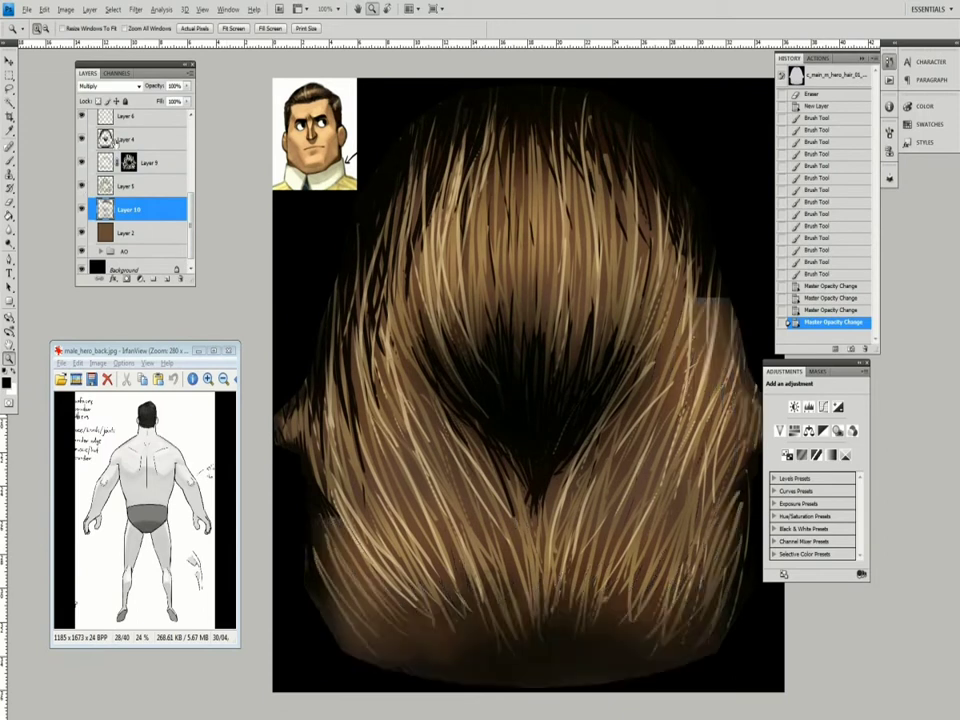
Step: Select Layer 4 and paint more strands using newly chosen brush tips
{"action": "left_click", "coordinate": [125, 139]}
{"action": "key", "text": "b"}
{"action": "right_click", "coordinate": [366, 312]}
{"action": "left_click", "coordinate": [251, 271]}
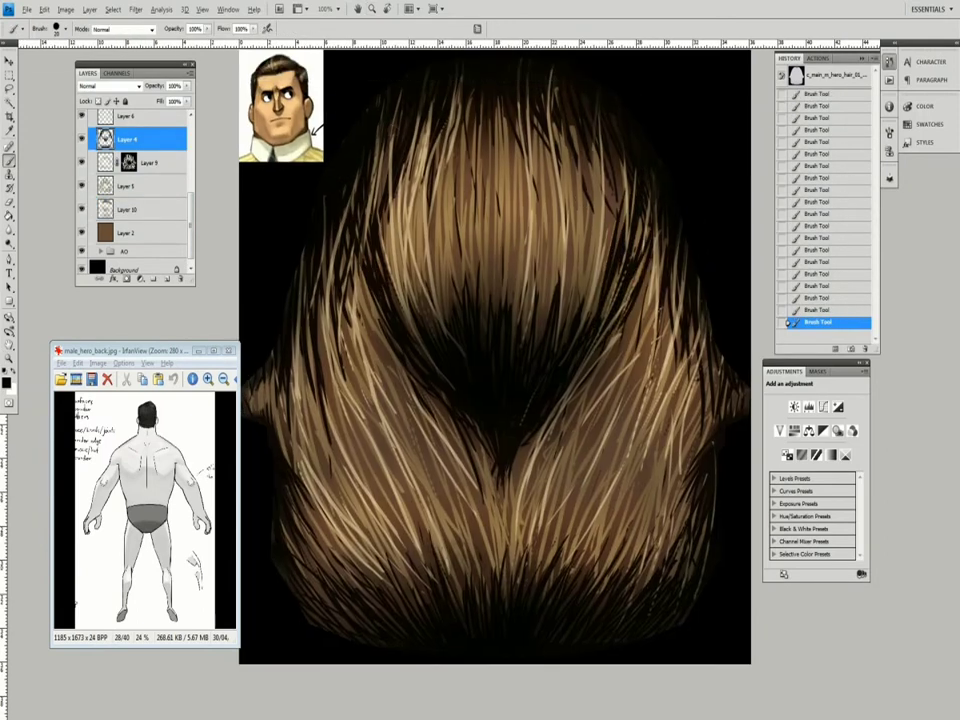
{"action": "scroll", "coordinate": [195, 183], "scroll_direction": "up", "scroll_amount": 2}
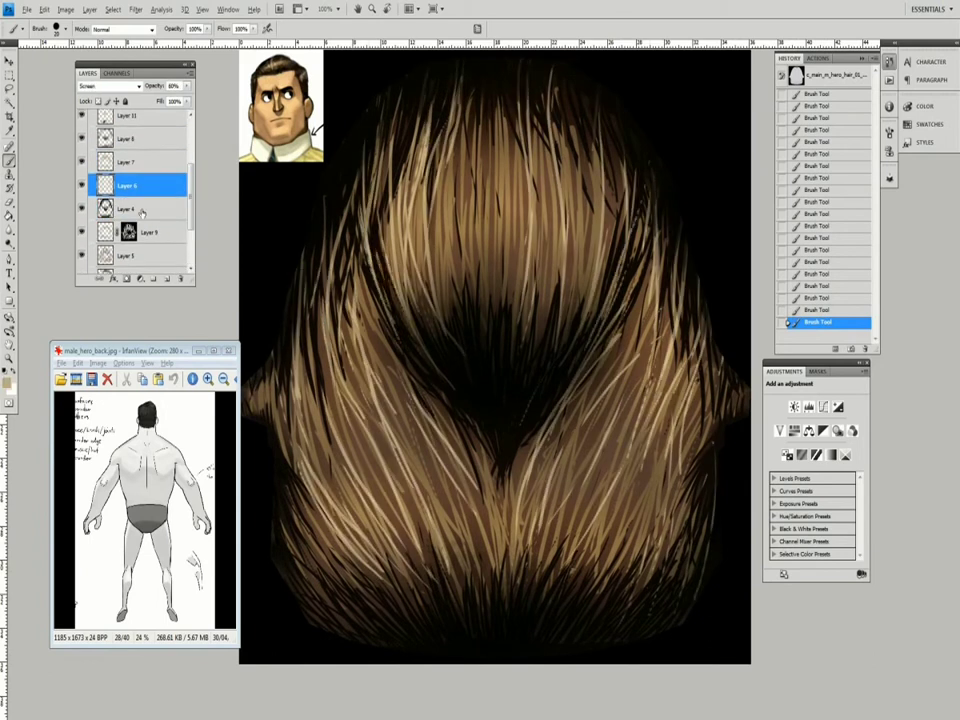
{"action": "right_click", "coordinate": [350, 250]}
{"action": "left_click", "coordinate": [371, 218], "text": "alt"}
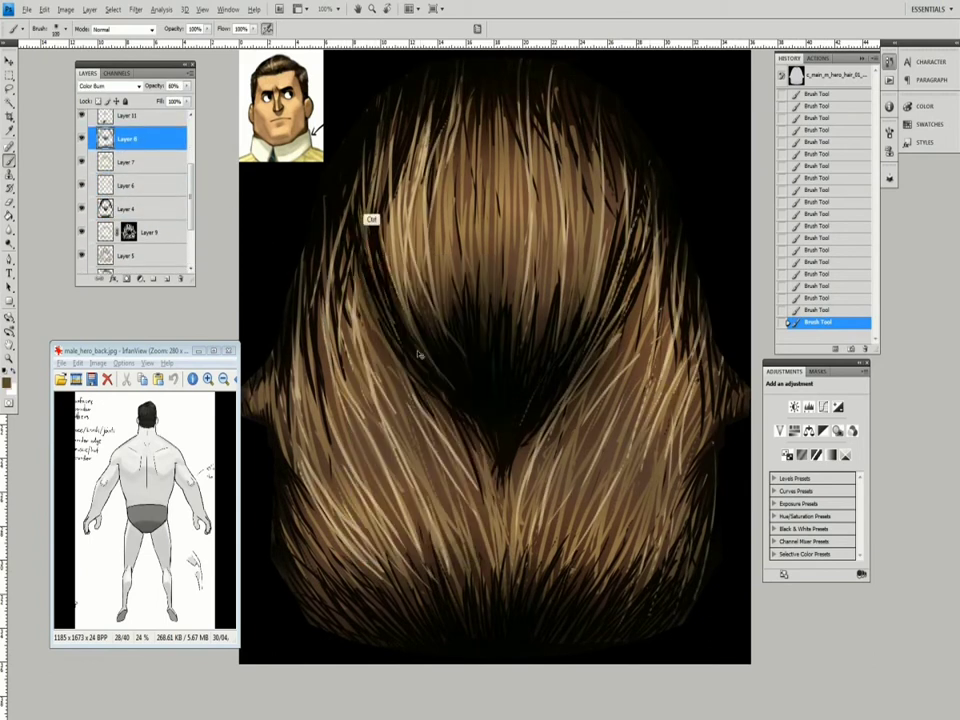
{"action": "scroll", "coordinate": [676, 179], "scroll_direction": "down", "scroll_amount": 1, "text": "alt"}
{"action": "left_click_drag", "start_coordinate": [500, 218], "coordinate": [471, 250]}
Step: Add a layer mask to Layer 6 and pick a soft brush for masking
{"action": "scroll", "coordinate": [83, 226], "scroll_direction": "up", "scroll_amount": 2}
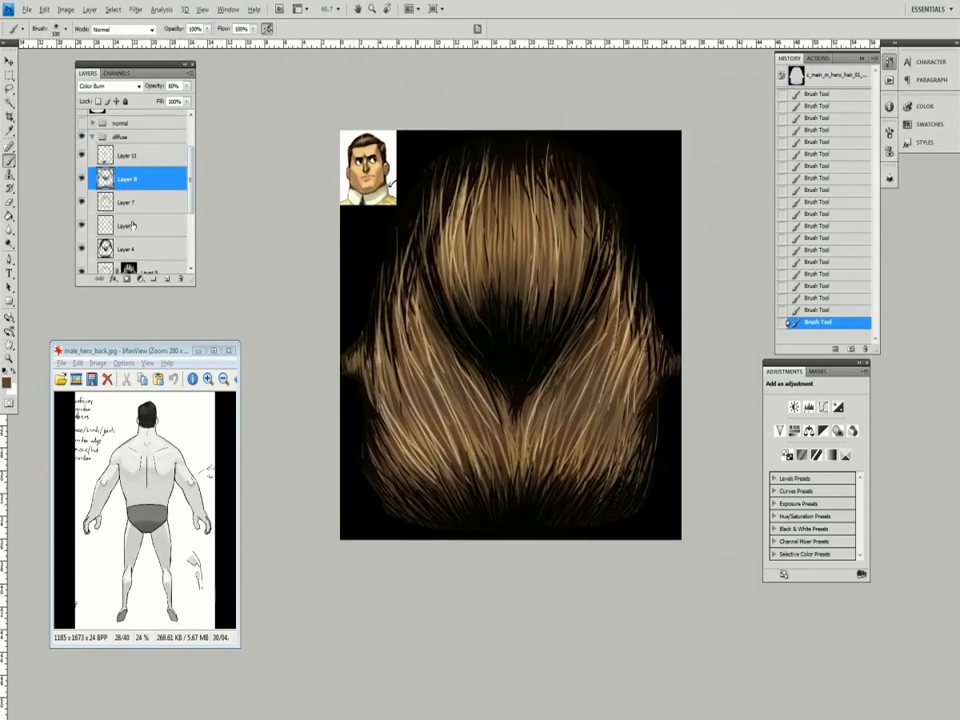
{"action": "scroll", "coordinate": [476, 290], "scroll_direction": "up", "scroll_amount": 1, "text": "alt"}
{"action": "left_click", "coordinate": [126, 278]}
{"action": "right_click", "coordinate": [465, 318]}
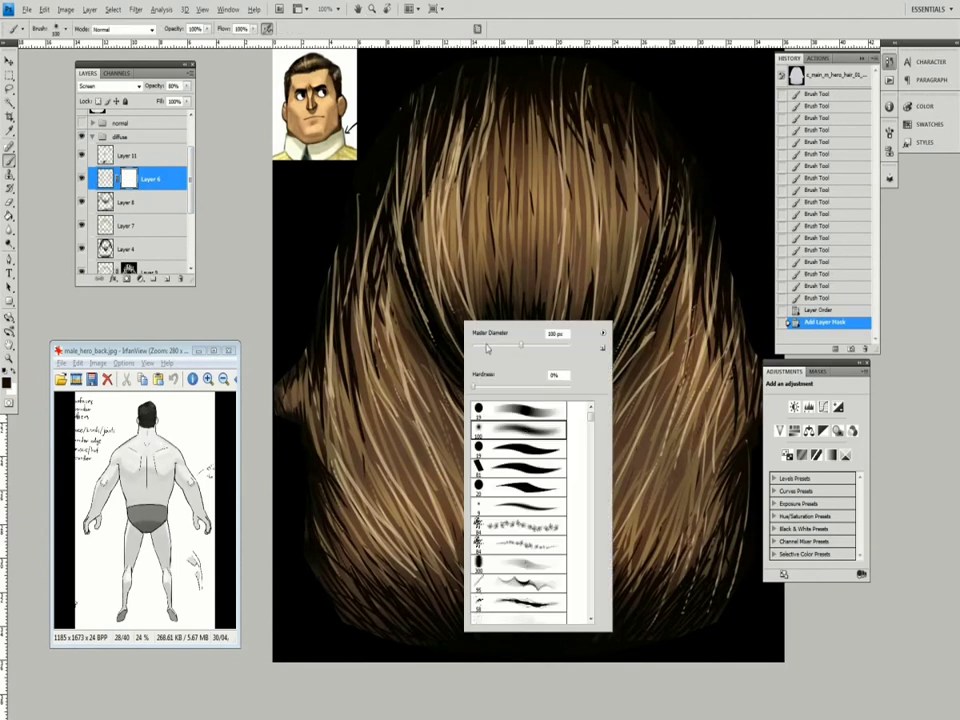
{"action": "left_click", "coordinate": [490, 330]}
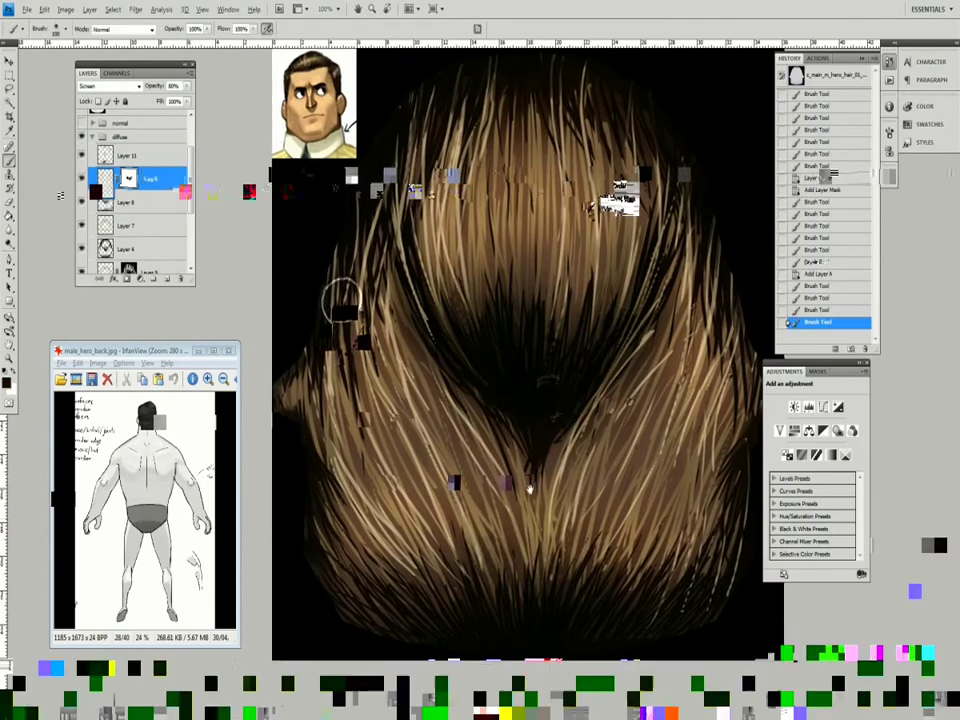
Step: Orbit around the head in 3ds Max to check how the hair looks
{"action": "left_click_drag", "start_coordinate": [343, 300], "coordinate": [352, 220]}
{"action": "scroll", "coordinate": [353, 226], "scroll_direction": "down", "scroll_amount": 1, "text": "alt"}
{"action": "scroll", "coordinate": [425, 191], "scroll_direction": "up", "scroll_amount": 2, "text": "alt"}
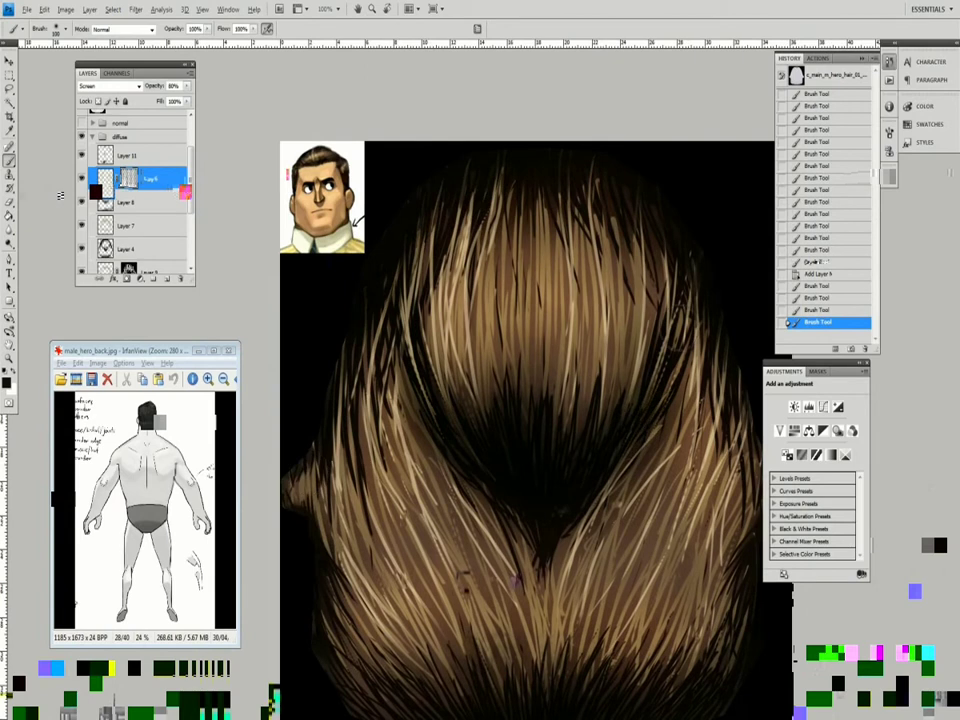
{"action": "scroll", "coordinate": [506, 306], "scroll_direction": "down", "scroll_amount": 1, "text": "alt"}
{"action": "scroll", "coordinate": [514, 317], "scroll_direction": "up", "scroll_amount": 1, "text": "alt"}
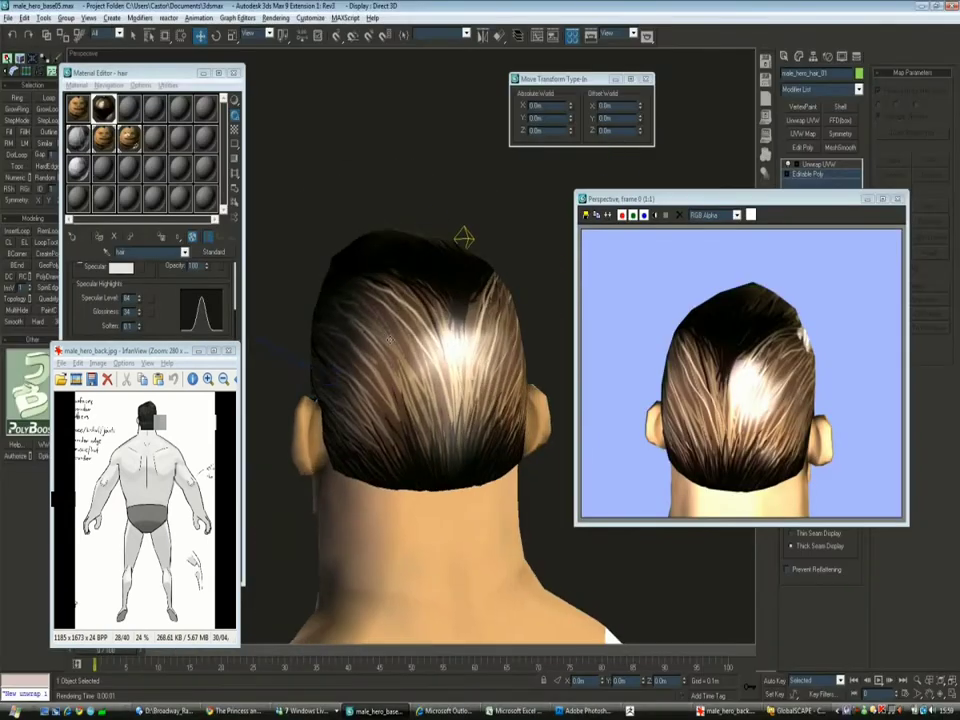
{"action": "left_click_drag", "start_coordinate": [389, 340], "coordinate": [465, 336]}
{"action": "key", "text": "alt+Tab"}
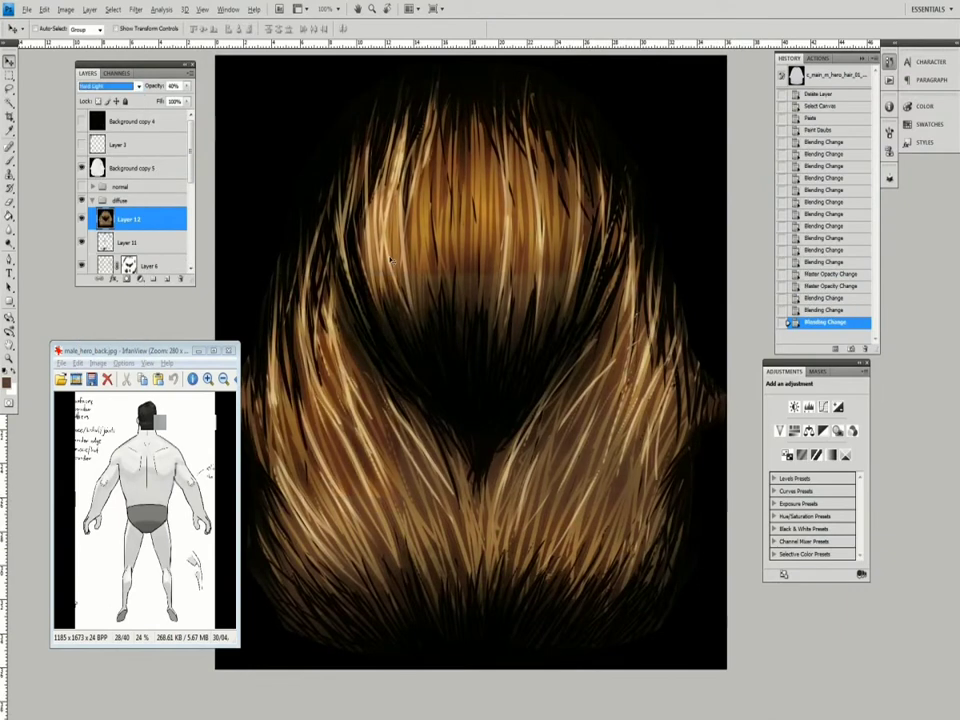
Step: Try Multiply on the strand layer, then return it to Normal at 70% opacity
{"action": "key", "text": "Down"}
{"action": "key", "text": "Up"}
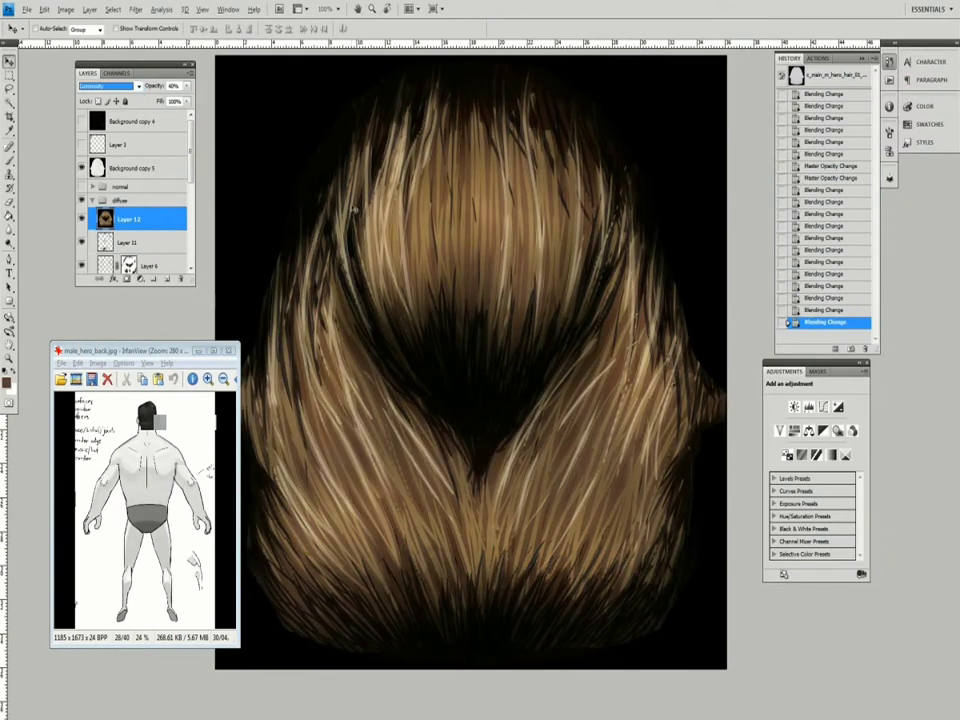
{"action": "left_click", "coordinate": [110, 86]}
{"action": "left_click", "coordinate": [88, 103]}
{"action": "key", "text": "Down"}
{"action": "key", "text": "Down"}
{"action": "key", "text": "Down"}
{"action": "key", "text": "Down"}
{"action": "key", "text": "Down"}
{"action": "key", "text": "Down"}
{"action": "key", "text": "Up"}
{"action": "key", "text": "Up"}
{"action": "key", "text": "Up"}
{"action": "key", "text": "Up"}
{"action": "key", "text": "Up"}
{"action": "key", "text": "Up"}
{"action": "key", "text": "Up"}
{"action": "key", "text": "Up"}
{"action": "key", "text": "Up"}
{"action": "key", "text": "7"}
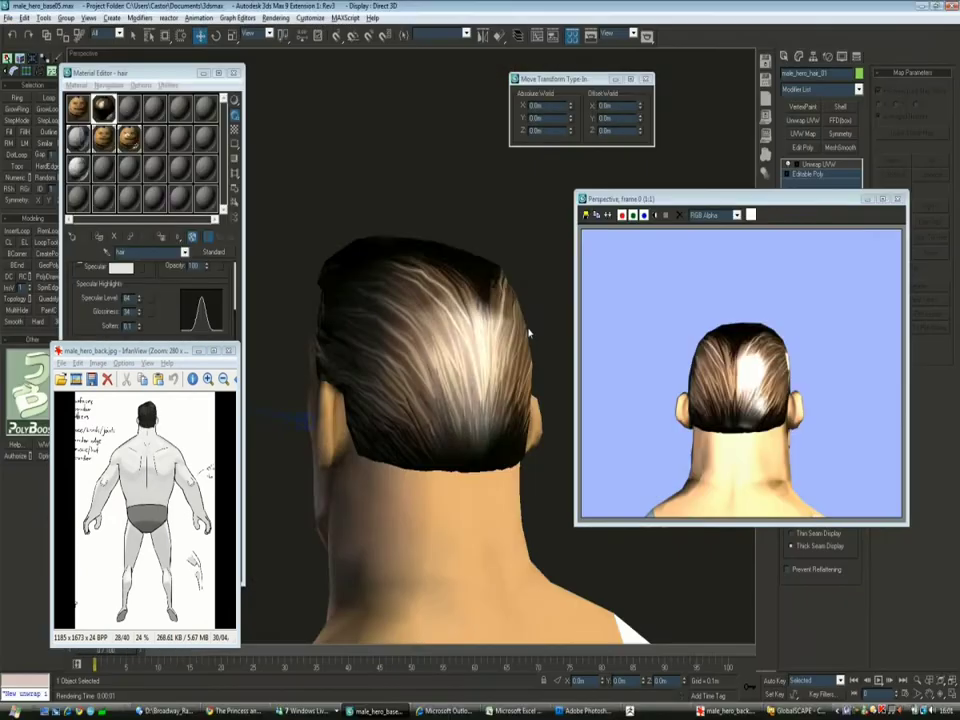
{"action": "left_click_drag", "start_coordinate": [470, 320], "coordinate": [524, 318]}
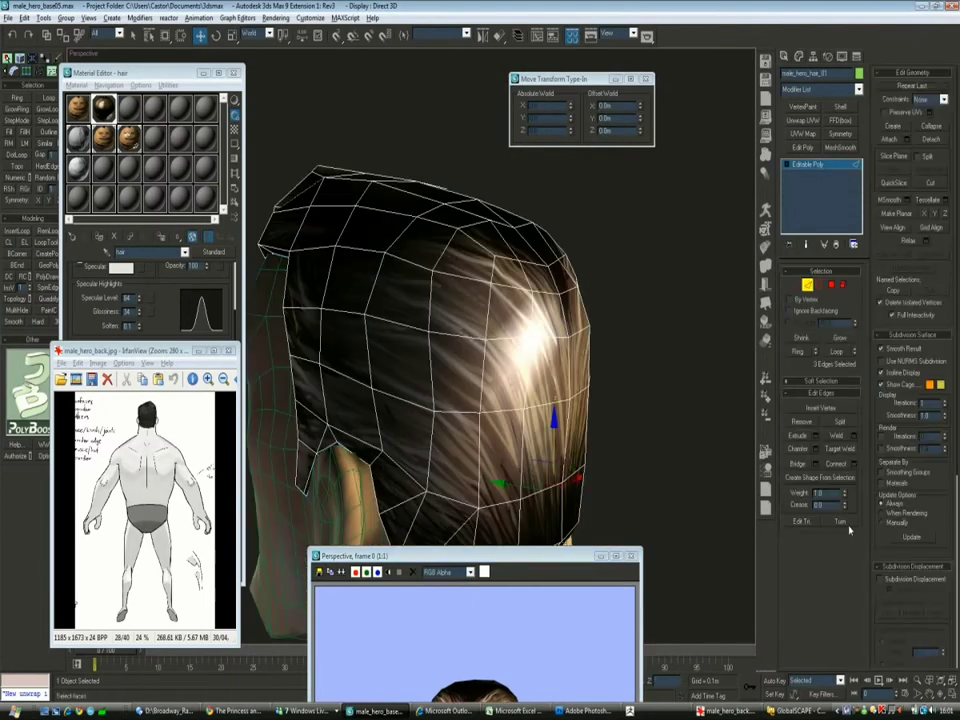
Step: Render the head view and compare it against the front character reference
{"action": "left_click", "coordinate": [840, 521]}
{"action": "left_click_drag", "start_coordinate": [500, 300], "coordinate": [470, 210]}
{"action": "key", "text": "shift+q"}
{"action": "key", "text": "shift+q"}
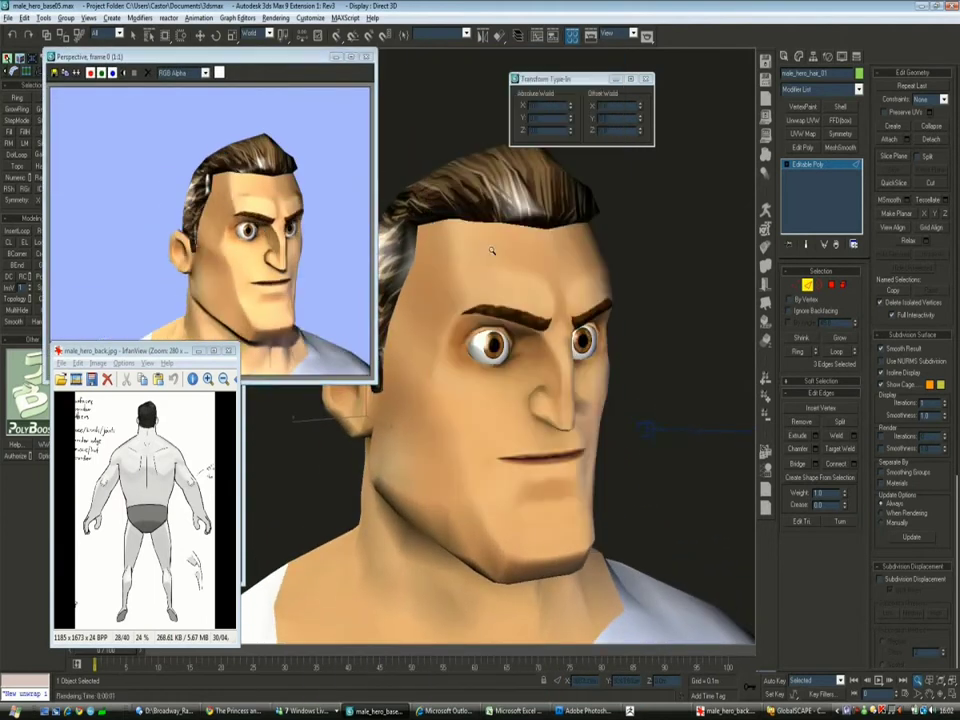
{"action": "key", "text": "alt+Tab"}
{"action": "key", "text": "space"}
{"action": "key", "text": "BackSpace"}
{"action": "key", "text": "BackSpace"}
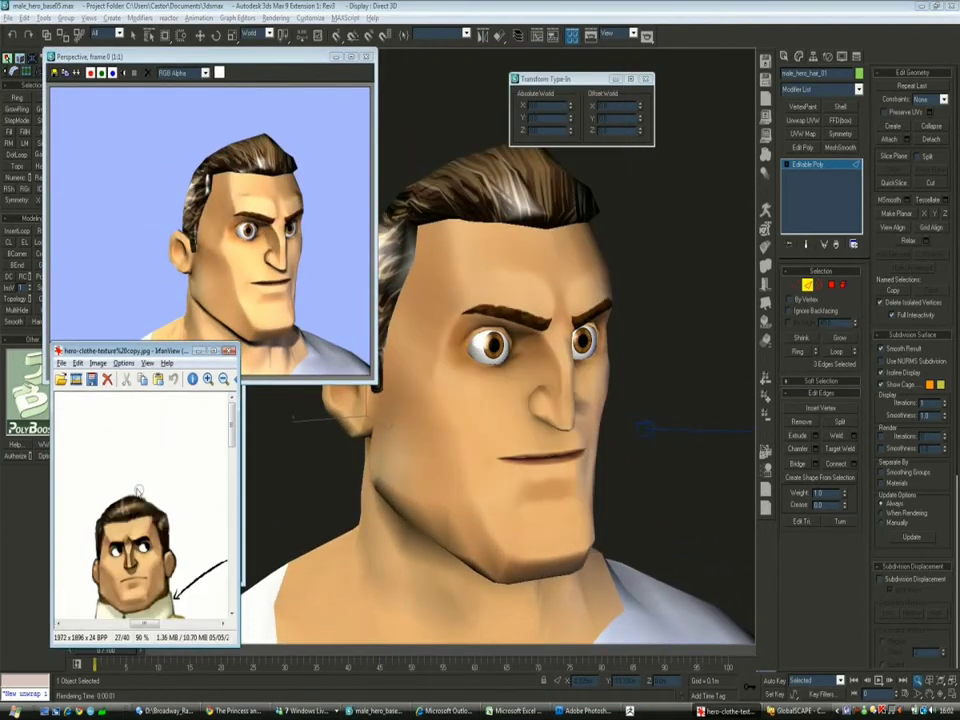
{"action": "scroll", "coordinate": [622, 270], "scroll_direction": "down", "scroll_amount": 3}
Step: Reposition hair-mesh vertices, checking the back of the head with the wireframe shown
{"action": "key", "text": "w"}
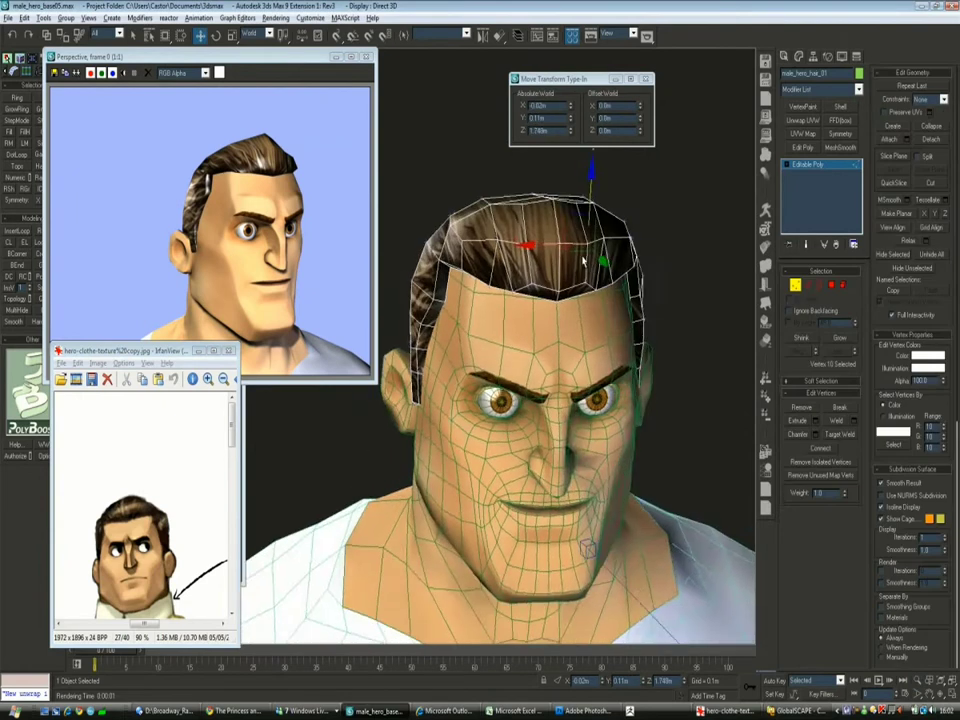
{"action": "left_click_drag", "start_coordinate": [593, 200], "coordinate": [532, 226]}
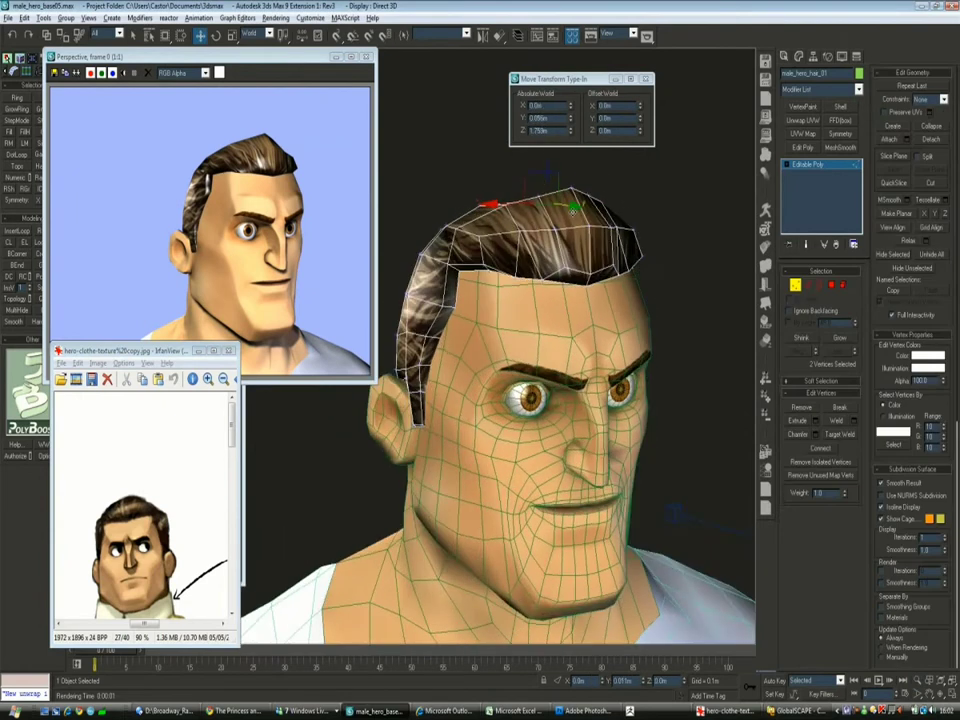
{"action": "key", "text": "F4"}
{"action": "left_click_drag", "start_coordinate": [520, 175], "coordinate": [505, 420]}
{"action": "key", "text": "2"}
{"action": "key", "text": "q"}
{"action": "key", "text": "1"}
{"action": "key", "text": "w"}
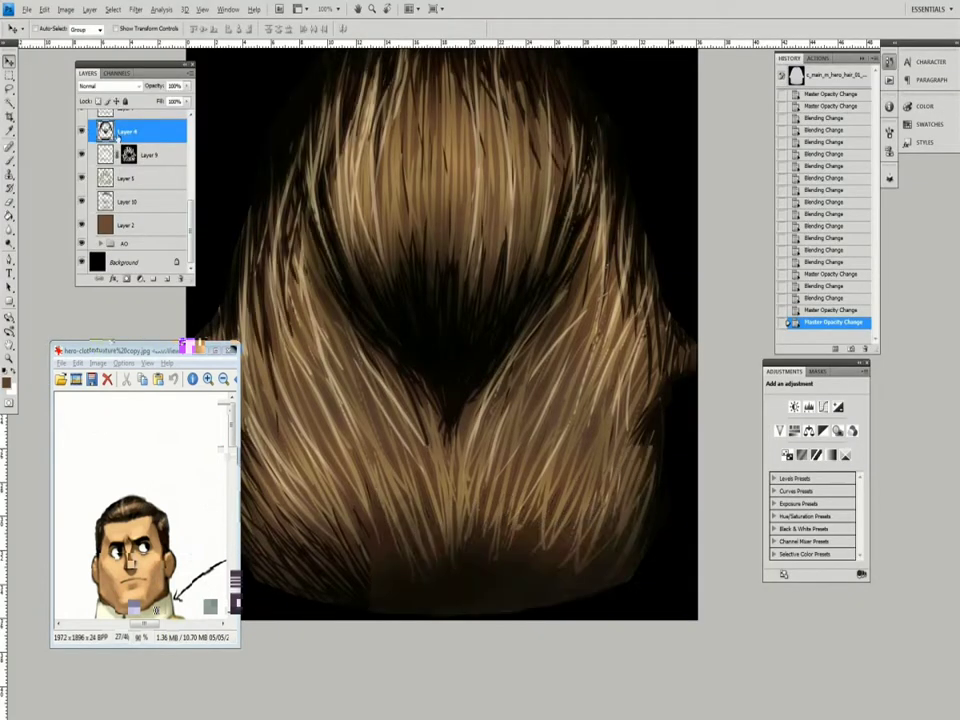
Step: Choose a strand brush and paint many fine strands across Layer 4's full hair area
{"action": "key", "text": "b"}
{"action": "right_click", "coordinate": [397, 300]}
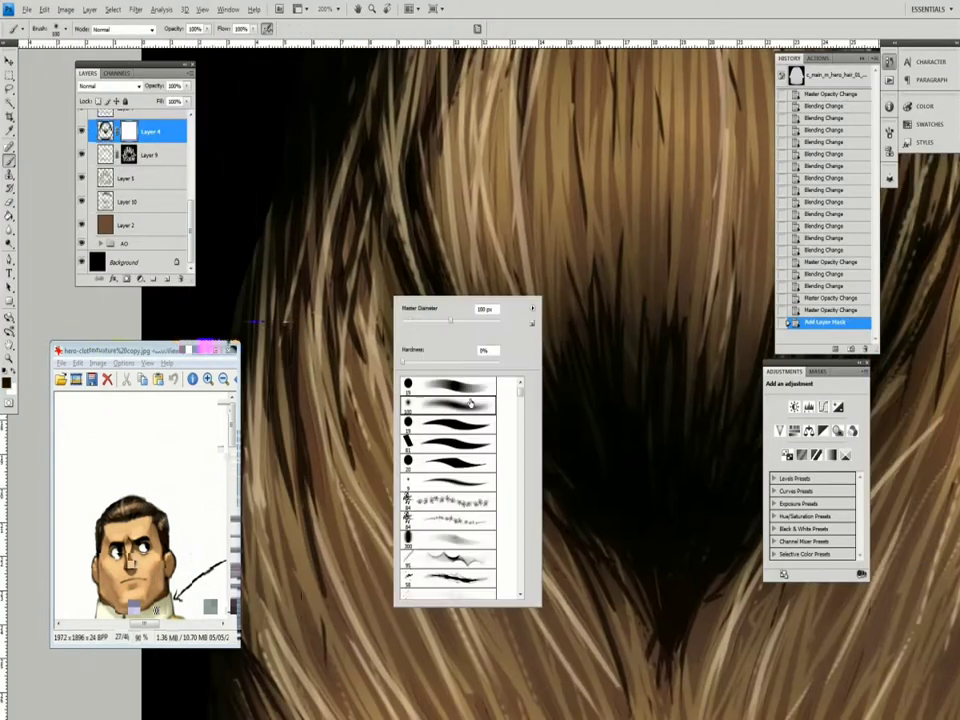
{"action": "mouse_move", "coordinate": [480, 300]}
{"action": "left_mouse_down"}
{"action": "mouse_move", "coordinate": [510, 242]}
{"action": "mouse_move", "coordinate": [544, 216]}
{"action": "mouse_move", "coordinate": [506, 347]}
{"action": "mouse_move", "coordinate": [558, 296]}
{"action": "mouse_move", "coordinate": [521, 381]}
{"action": "left_mouse_up"}
{"action": "mouse_move", "coordinate": [484, 320]}
{"action": "left_mouse_down"}
{"action": "mouse_move", "coordinate": [390, 381]}
{"action": "mouse_move", "coordinate": [390, 415]}
{"action": "left_mouse_up"}
{"action": "mouse_move", "coordinate": [488, 500]}
{"action": "left_mouse_down"}
{"action": "mouse_move", "coordinate": [462, 412]}
{"action": "mouse_move", "coordinate": [499, 467]}
{"action": "mouse_move", "coordinate": [427, 280]}
{"action": "mouse_move", "coordinate": [489, 281]}
{"action": "mouse_move", "coordinate": [543, 300]}
{"action": "left_mouse_up"}
{"action": "left_click_drag", "start_coordinate": [423, 264], "coordinate": [465, 285]}
{"action": "left_click_drag", "start_coordinate": [436, 418], "coordinate": [456, 444]}
{"action": "left_click_drag", "start_coordinate": [297, 315], "coordinate": [357, 287]}
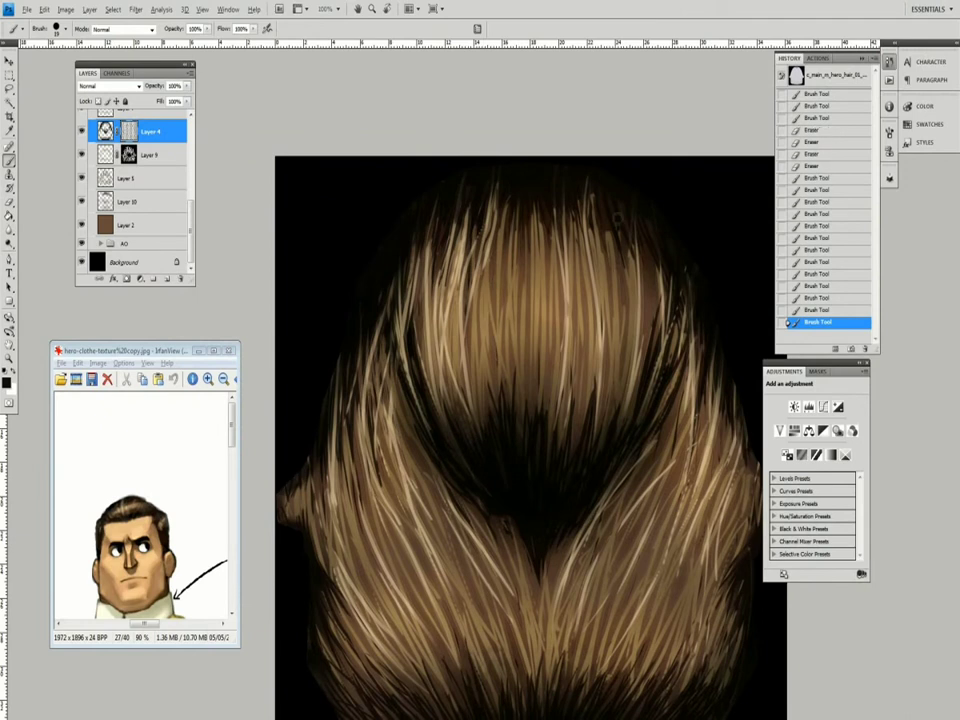
{"action": "scroll", "coordinate": [530, 400], "scroll_direction": "down", "scroll_amount": 3}
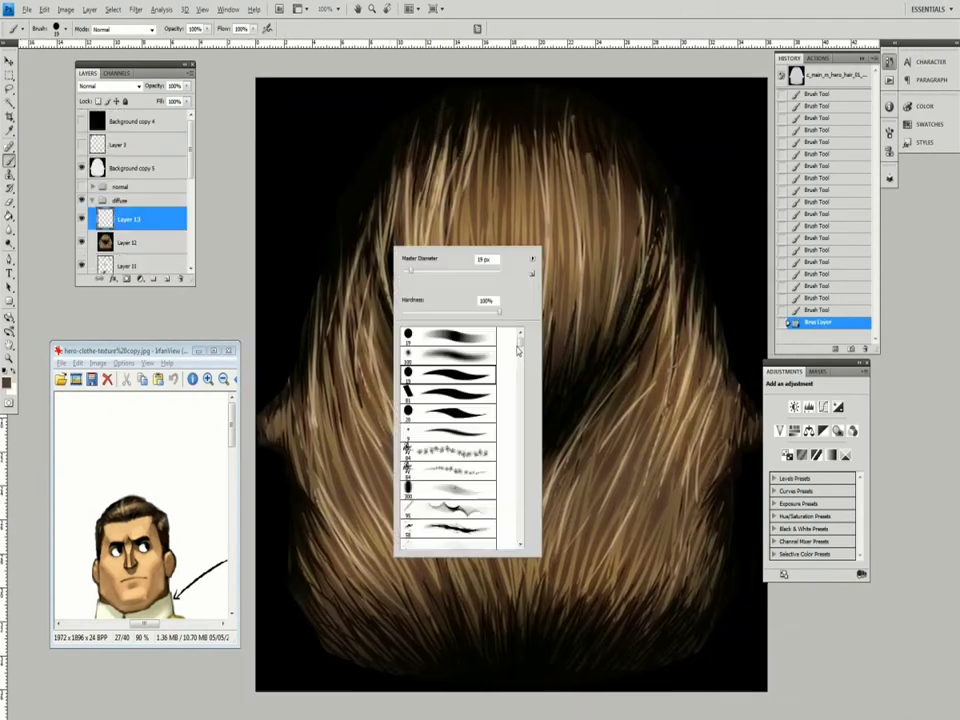
Step: Paint dark strands on a new layer over the upper hair and set it to Overlay
{"action": "scroll", "coordinate": [455, 430], "scroll_direction": "down", "scroll_amount": 3}
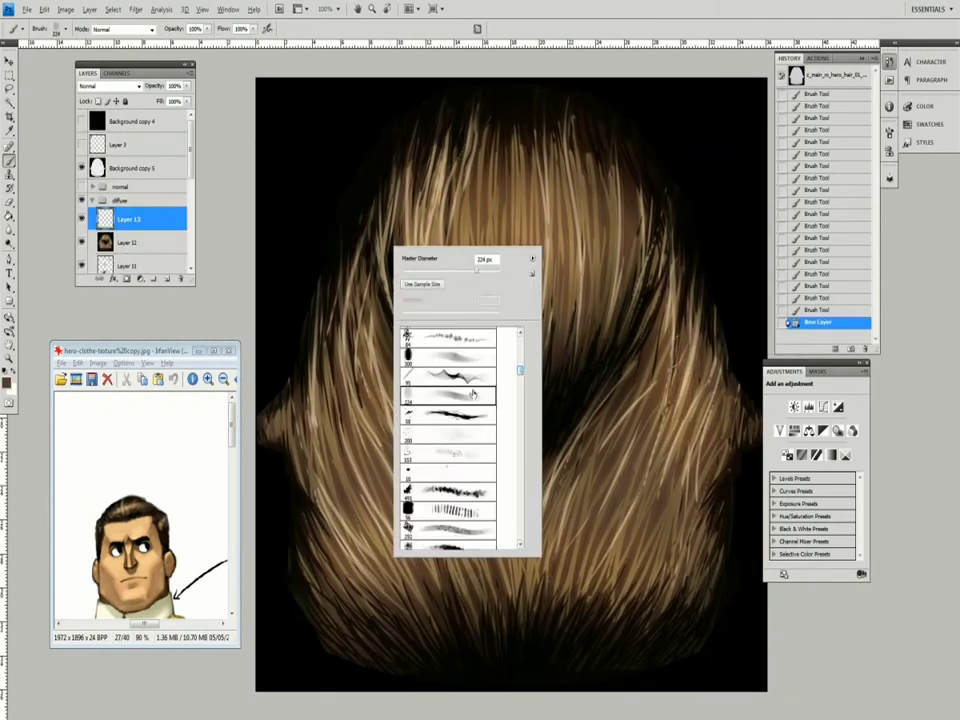
{"action": "key", "text": "Escape"}
{"action": "mouse_move", "coordinate": [482, 350]}
{"action": "left_mouse_down"}
{"action": "mouse_move", "coordinate": [493, 338]}
{"action": "mouse_move", "coordinate": [493, 284]}
{"action": "mouse_move", "coordinate": [504, 338]}
{"action": "mouse_move", "coordinate": [590, 285]}
{"action": "mouse_move", "coordinate": [375, 304]}
{"action": "mouse_move", "coordinate": [405, 489]}
{"action": "mouse_move", "coordinate": [673, 283]}
{"action": "mouse_move", "coordinate": [706, 420]}
{"action": "mouse_move", "coordinate": [736, 388]}
{"action": "left_mouse_up"}
{"action": "left_click", "coordinate": [110, 86]}
{"action": "left_click", "coordinate": [90, 135]}
{"action": "left_click", "coordinate": [110, 86]}
{"action": "left_click", "coordinate": [90, 241]}
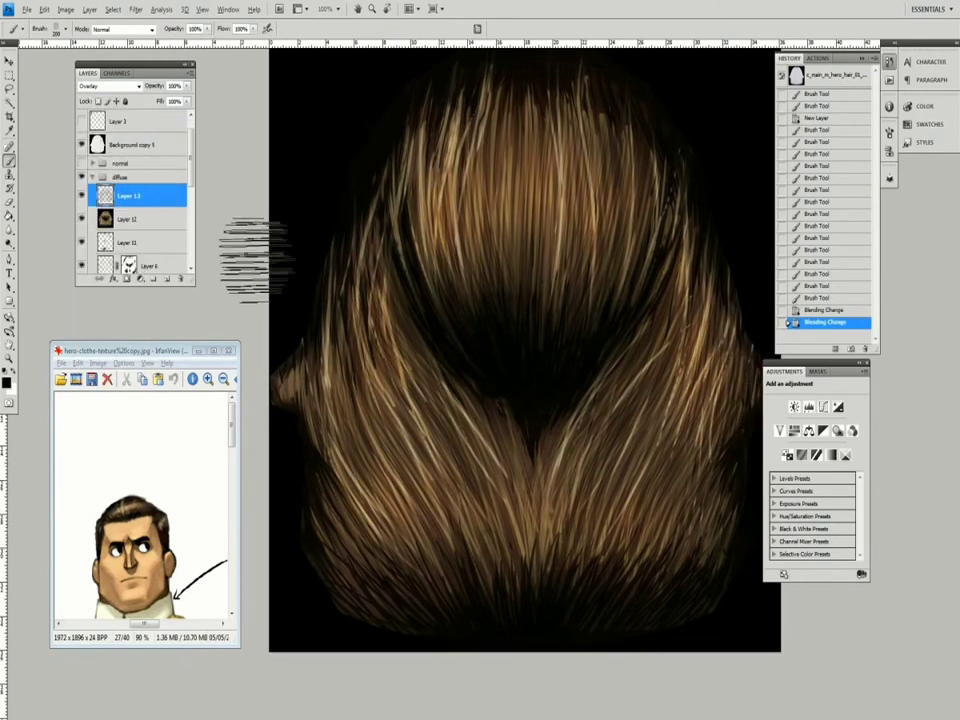
Step: Add a brighter stroke on Layer 6 and lower it to 80% opacity
{"action": "scroll", "coordinate": [191, 205], "scroll_direction": "down", "scroll_amount": 3}
{"action": "scroll", "coordinate": [191, 205], "scroll_direction": "up", "scroll_amount": 1}
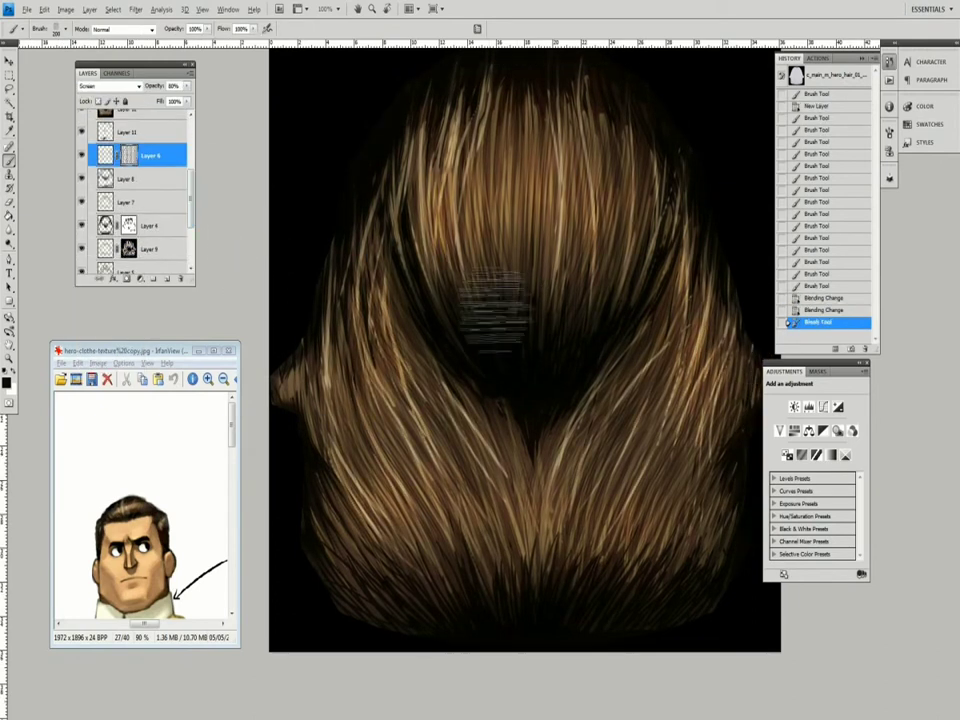
{"action": "left_click_drag", "start_coordinate": [485, 318], "coordinate": [536, 198]}
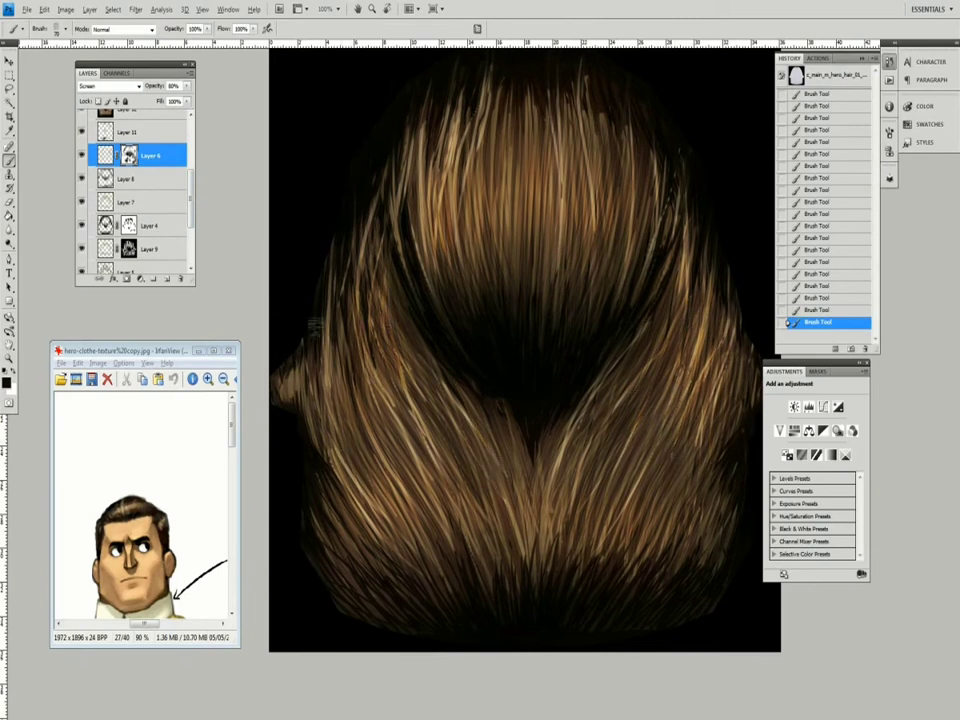
{"action": "scroll", "coordinate": [423, 193], "scroll_direction": "up", "scroll_amount": 1}
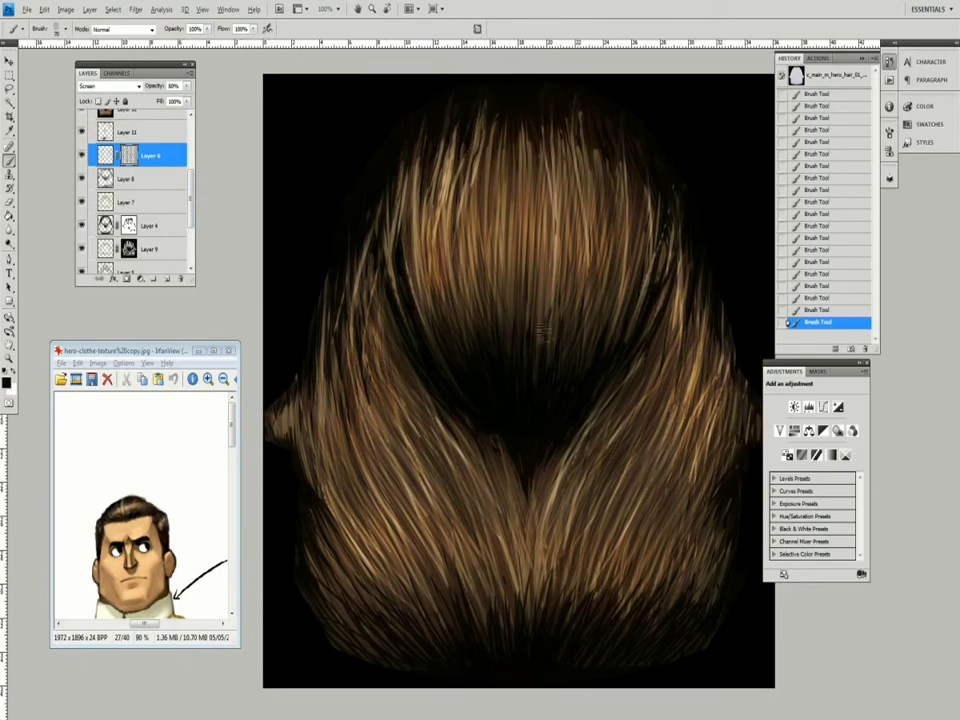
Step: Render the head from a three-quarter front view to preview the hair
{"action": "key", "text": "alt+Tab"}
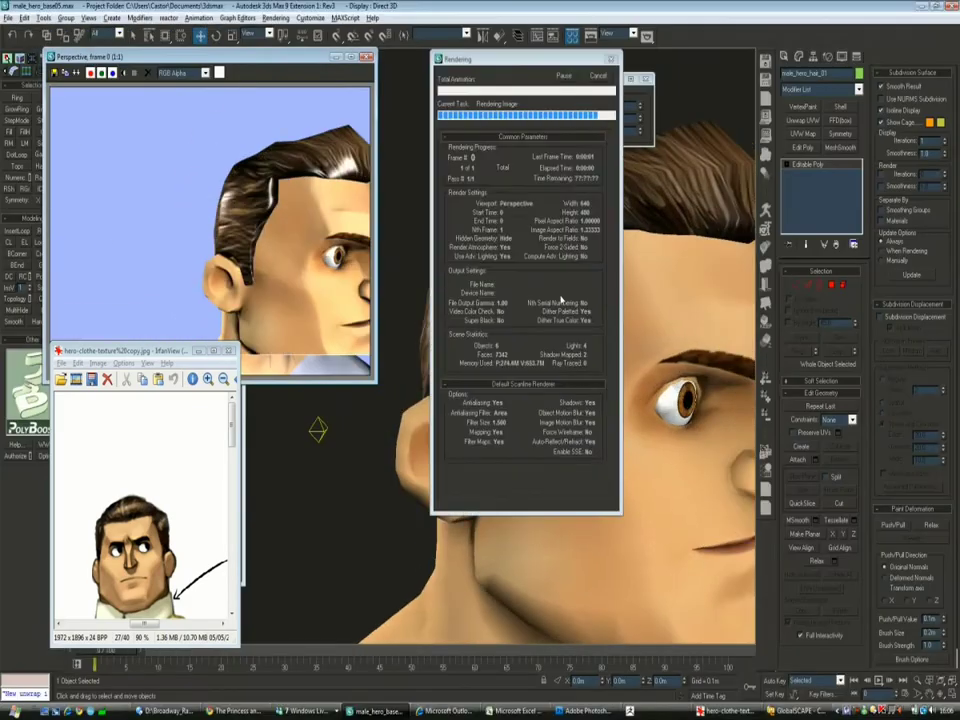
{"action": "key", "text": "alt+Tab"}
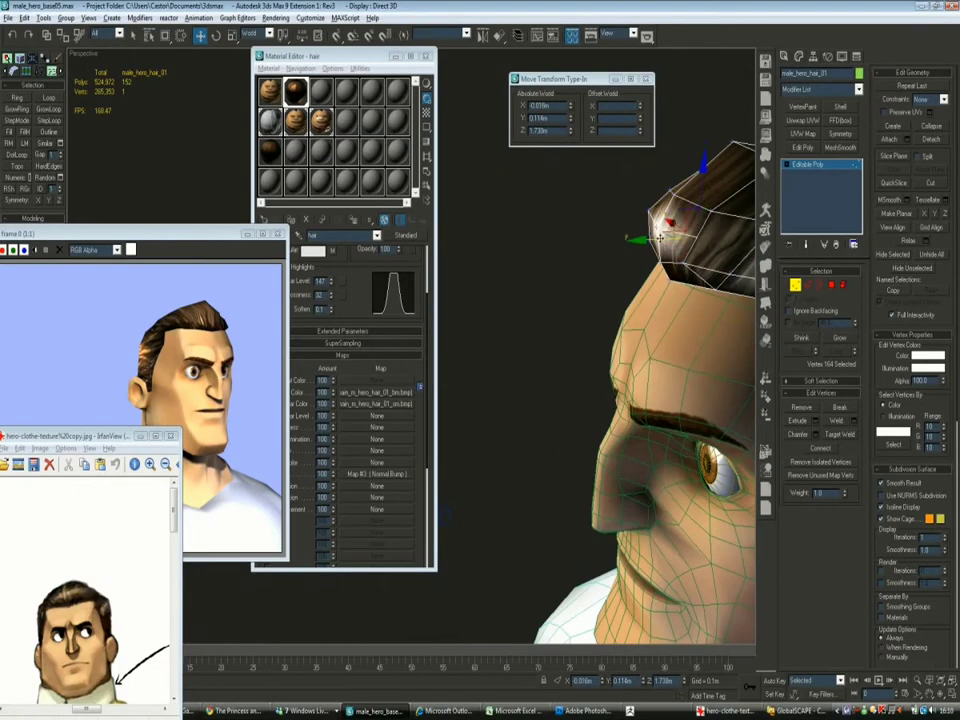
{"action": "left_click_drag", "start_coordinate": [520, 175], "coordinate": [661, 241]}
{"action": "key", "text": "w"}
{"action": "key", "text": "2"}
{"action": "key", "text": "shift+q"}
Step: Move a hair-cap vertex and start cutting new edges into the hair mesh
{"action": "key", "text": "F4"}
{"action": "key", "text": "1"}
{"action": "left_click", "coordinate": [620, 272]}
{"action": "key", "text": "w"}
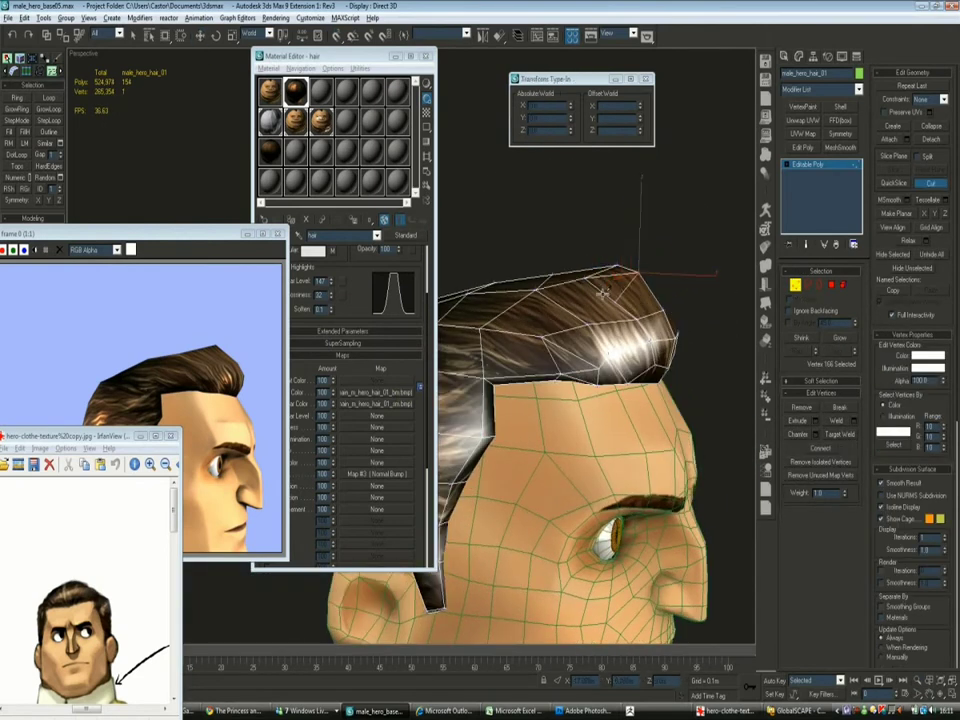
{"action": "left_click_drag", "start_coordinate": [537, 290], "coordinate": [510, 266]}
{"action": "key", "text": "2"}
{"action": "key", "text": "alt+c"}
Step: Paint more strands on Layer 4 with a rotated canvas, then reset rotation and fit the view
{"action": "key", "text": "1"}
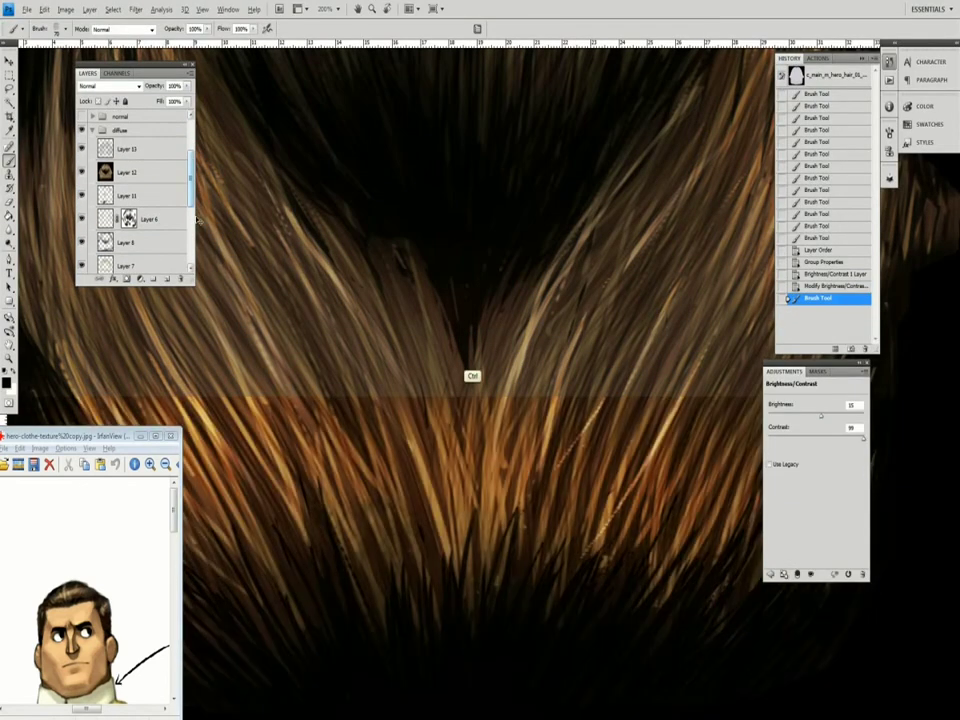
{"action": "scroll", "coordinate": [135, 200], "scroll_direction": "down", "scroll_amount": 3}
{"action": "left_click", "coordinate": [150, 168]}
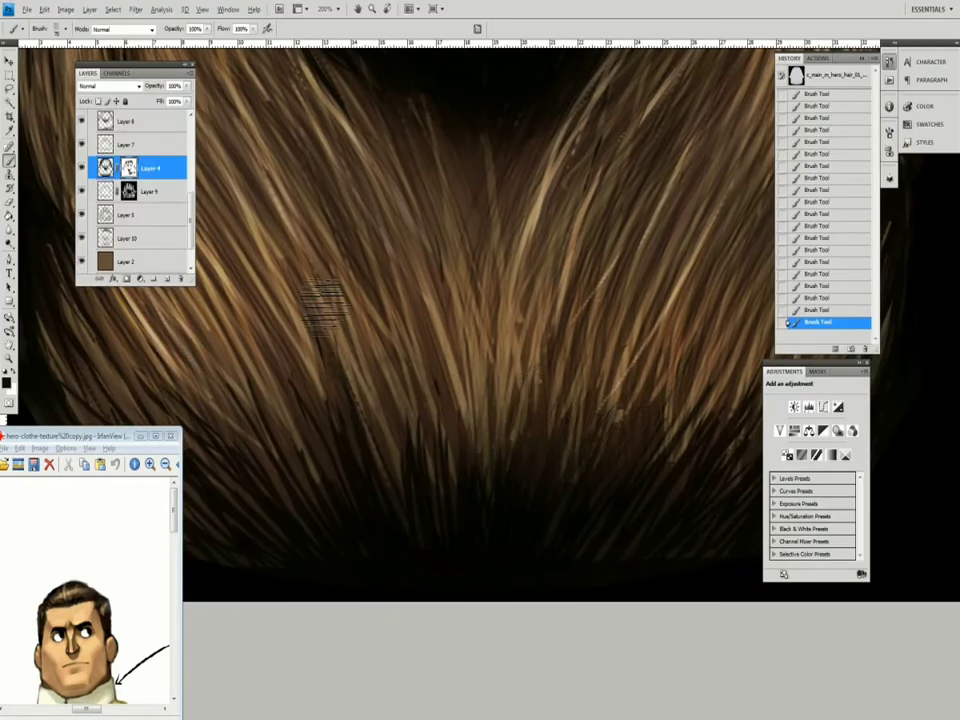
{"action": "left_click_drag", "start_coordinate": [310, 362], "coordinate": [335, 314]}
{"action": "left_click_drag", "start_coordinate": [270, 435], "coordinate": [469, 317]}
{"action": "left_click_drag", "start_coordinate": [643, 381], "coordinate": [328, 326]}
{"action": "left_click_drag", "start_coordinate": [549, 242], "coordinate": [479, 315]}
{"action": "key", "text": "Escape"}
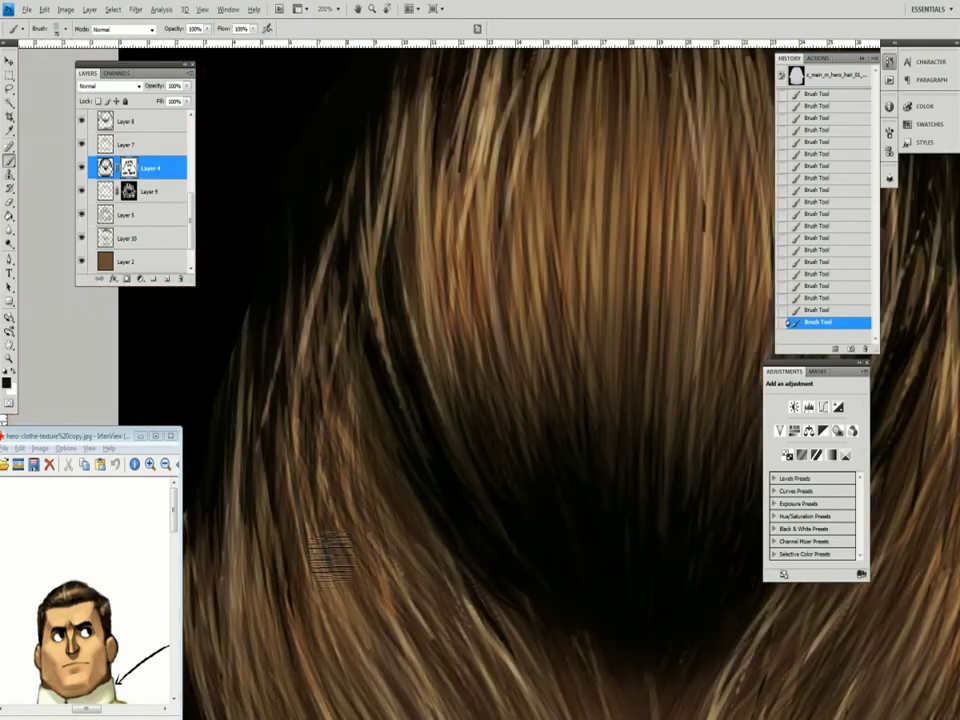
{"action": "key", "text": "ctrl+1"}
Step: Spin the character in Gamebryo Asset Viewer to inspect the hair from back to front
{"action": "scroll", "coordinate": [619, 332], "scroll_direction": "down", "scroll_amount": 3}
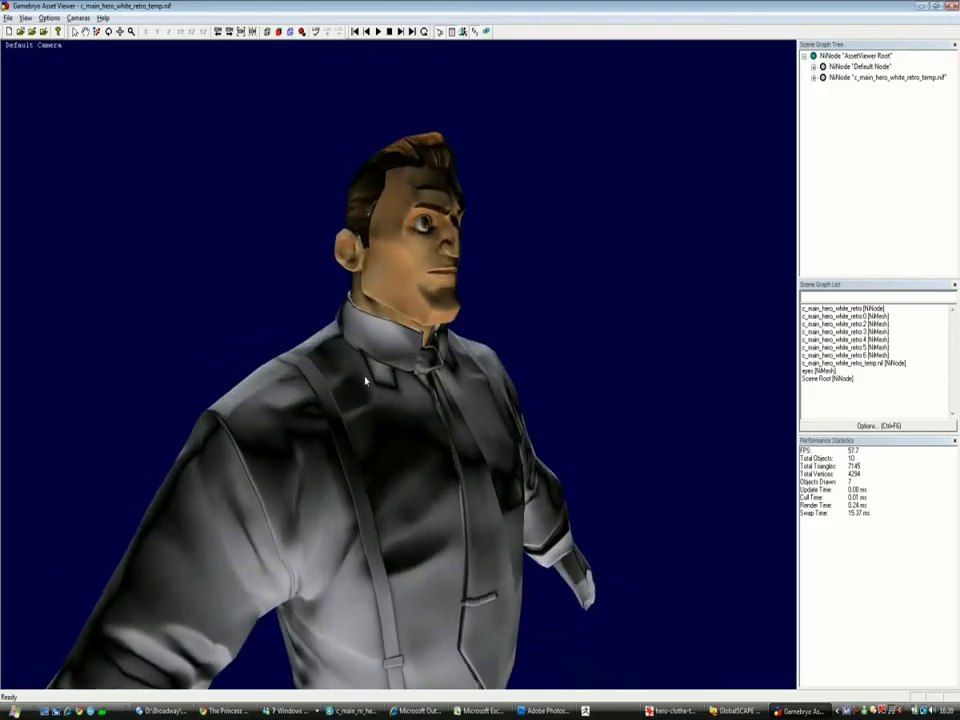
{"action": "left_click_drag", "start_coordinate": [365, 381], "coordinate": [455, 427]}
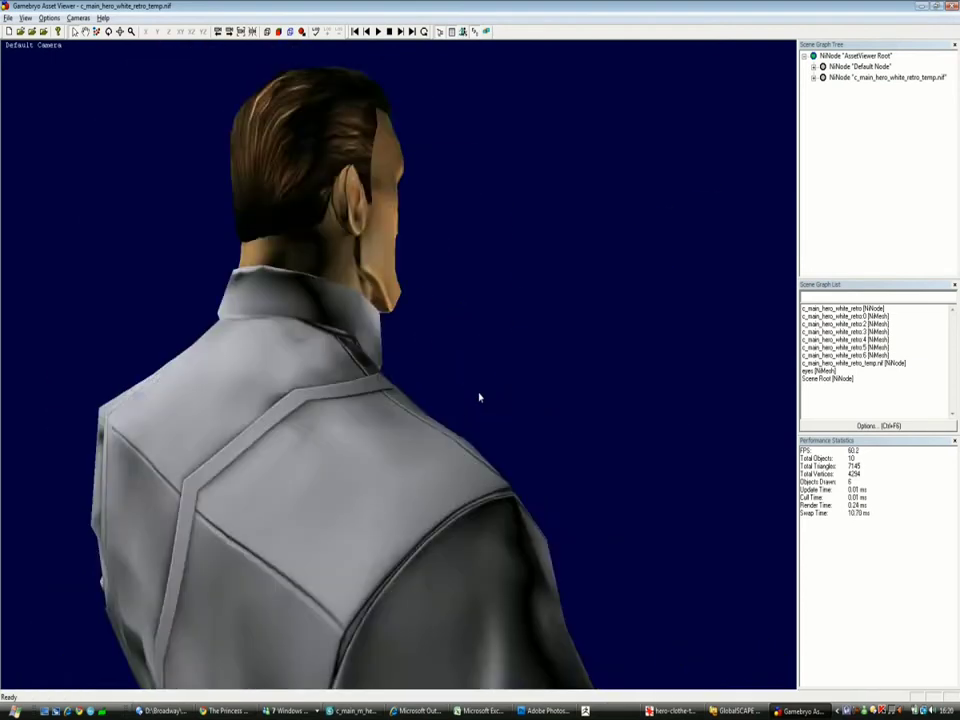
{"action": "left_click_drag", "start_coordinate": [525, 398], "coordinate": [624, 317]}
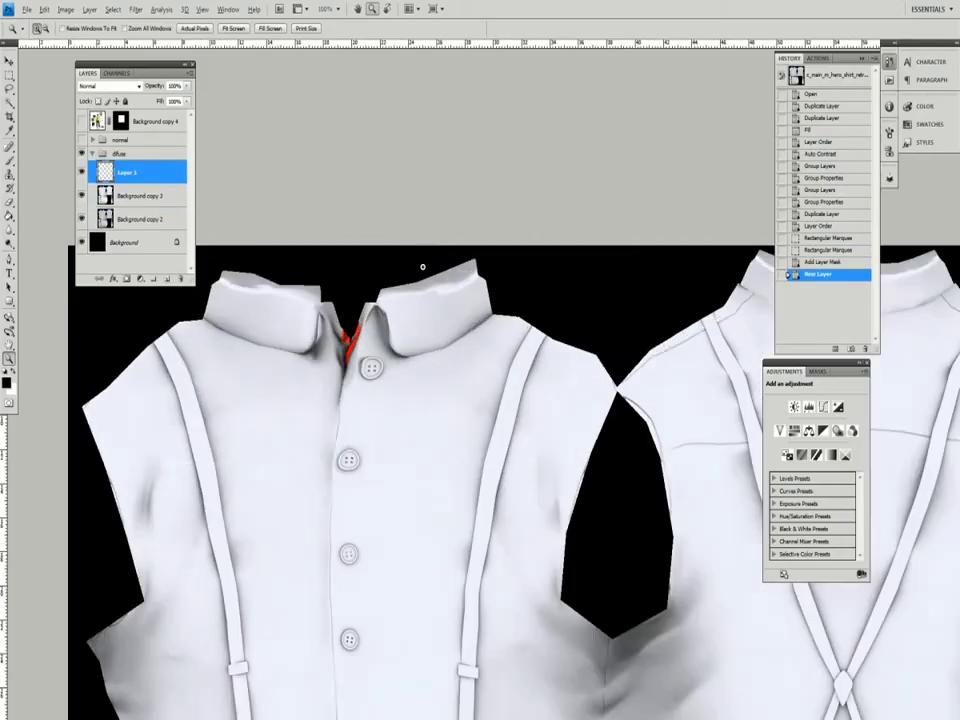
Step: Reveal the normal map group, select the Background copy layer and pick a brush preset
{"action": "left_click", "coordinate": [422, 267]}
{"action": "left_click", "coordinate": [82, 140]}
{"action": "left_click", "coordinate": [92, 140]}
{"action": "left_click", "coordinate": [140, 158]}
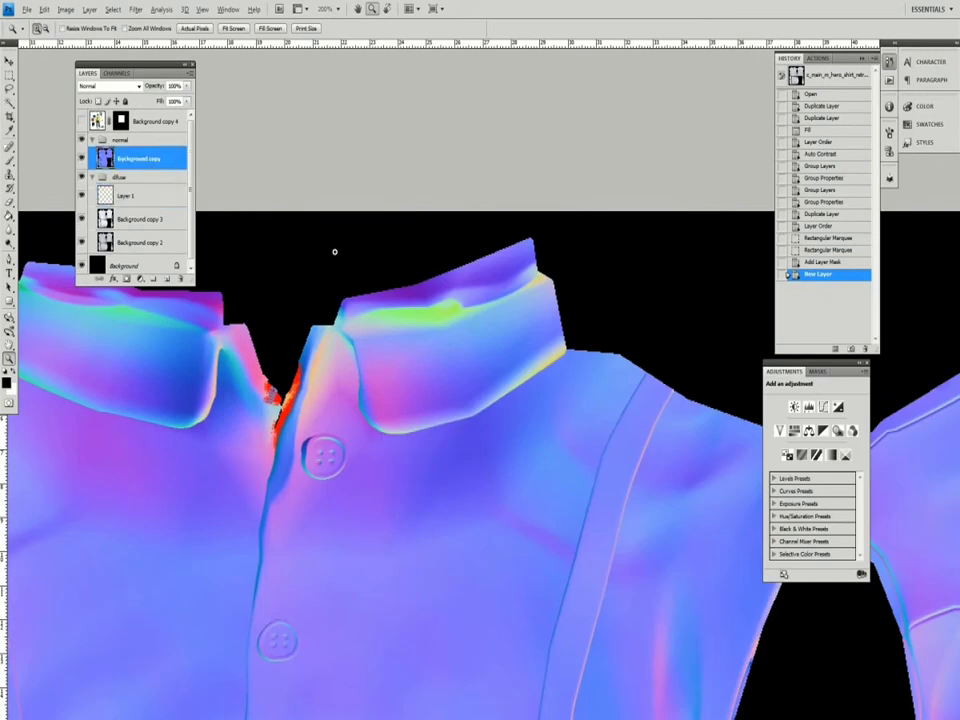
{"action": "key", "text": "b"}
{"action": "right_click", "coordinate": [436, 290]}
{"action": "key", "text": "Return"}
{"action": "left_click", "coordinate": [692, 245]}
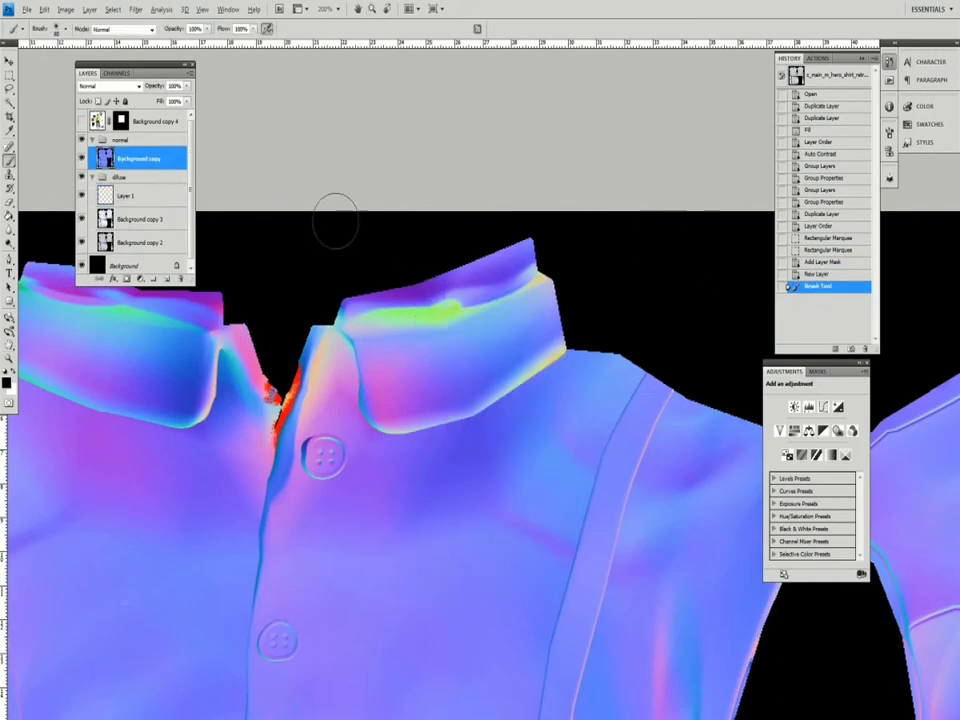
Step: Add Layer 2 and dab paint along the back collar to smooth its edge
{"action": "left_click", "coordinate": [167, 278]}
{"action": "mouse_move", "coordinate": [456, 336]}
{"action": "left_mouse_down"}
{"action": "mouse_move", "coordinate": [567, 358]}
{"action": "mouse_move", "coordinate": [569, 368]}
{"action": "mouse_move", "coordinate": [461, 381]}
{"action": "mouse_move", "coordinate": [480, 405]}
{"action": "mouse_move", "coordinate": [442, 408]}
{"action": "left_mouse_up"}
{"action": "left_click_drag", "start_coordinate": [603, 421], "coordinate": [596, 428]}
{"action": "left_click", "coordinate": [589, 433]}
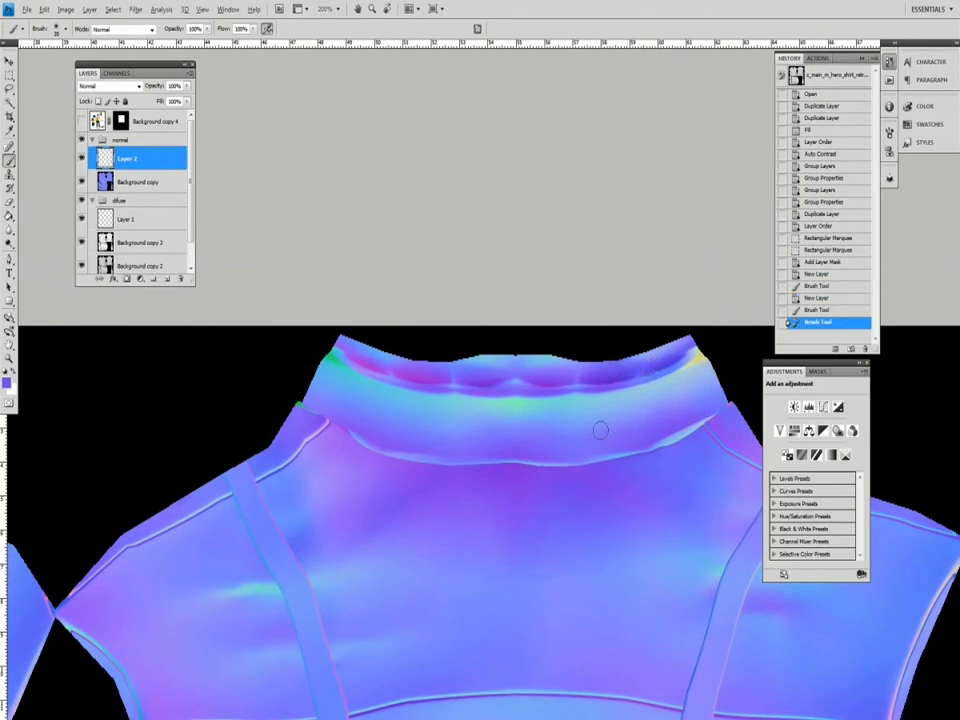
{"action": "left_click", "coordinate": [598, 369]}
{"action": "left_click", "coordinate": [570, 367]}
{"action": "left_click", "coordinate": [540, 366]}
{"action": "left_click", "coordinate": [510, 365]}
{"action": "left_click", "coordinate": [480, 364]}
{"action": "left_click", "coordinate": [450, 364]}
{"action": "left_click", "coordinate": [418, 363]}
{"action": "left_click", "coordinate": [386, 362]}
Step: Erase the stray paint left on the collar
{"action": "key", "text": "e"}
{"action": "left_click", "coordinate": [420, 390]}
{"action": "left_click", "coordinate": [435, 399]}
{"action": "key", "text": "z"}
{"action": "left_click", "coordinate": [462, 395]}
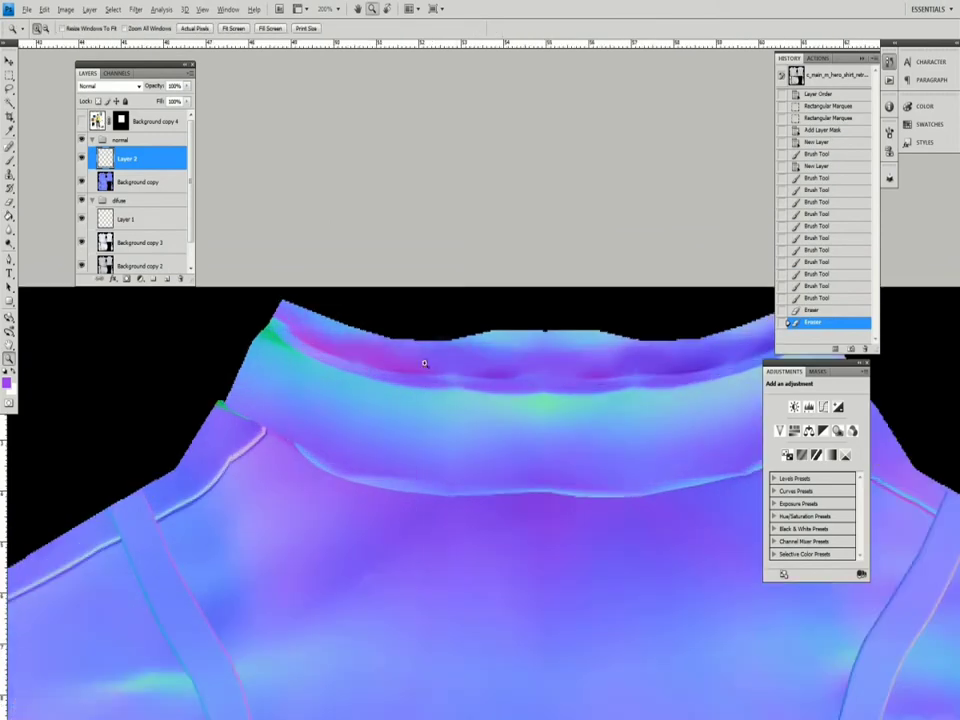
Step: Trace a Pen path down the front placket seam
{"action": "key", "text": "p"}
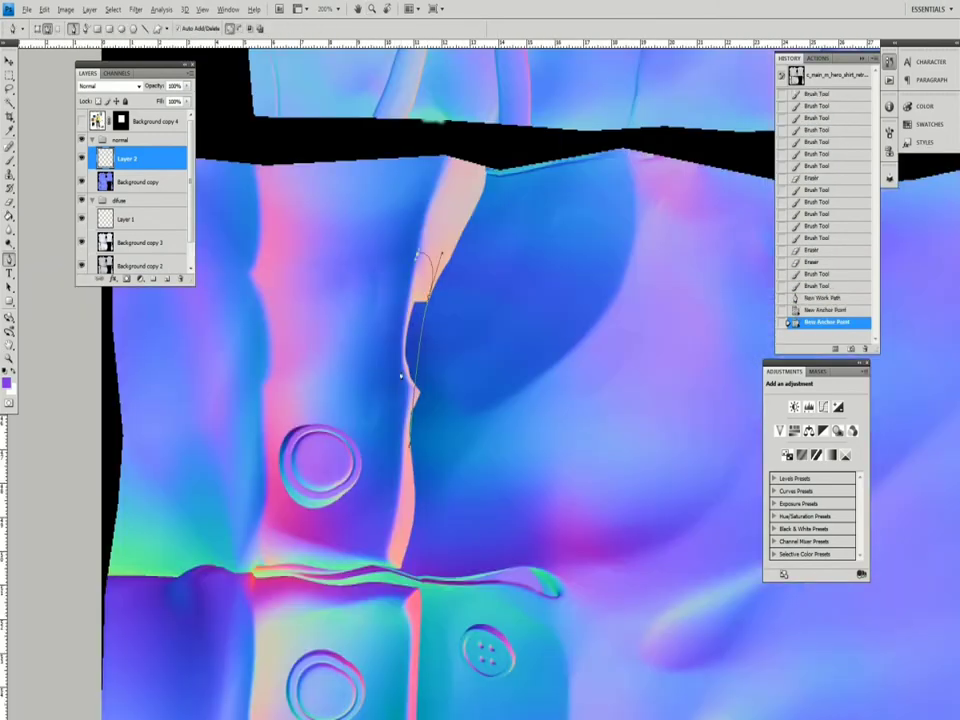
{"action": "left_click", "coordinate": [400, 376]}
{"action": "left_click", "coordinate": [406, 402]}
{"action": "left_click", "coordinate": [406, 430]}
{"action": "left_click", "coordinate": [403, 455]}
Step: Alt-sample peach and blue from the seam and paint along its left and right edges
{"action": "key", "text": "b"}
{"action": "key", "text": "ctrl+h"}
{"action": "left_click", "coordinate": [432, 277], "text": "alt"}
{"action": "left_click_drag", "start_coordinate": [421, 262], "coordinate": [406, 445]}
{"action": "key", "text": "ctrl+h"}
{"action": "left_click_drag", "start_coordinate": [430, 258], "coordinate": [412, 384]}
{"action": "left_click", "coordinate": [427, 394], "text": "alt"}
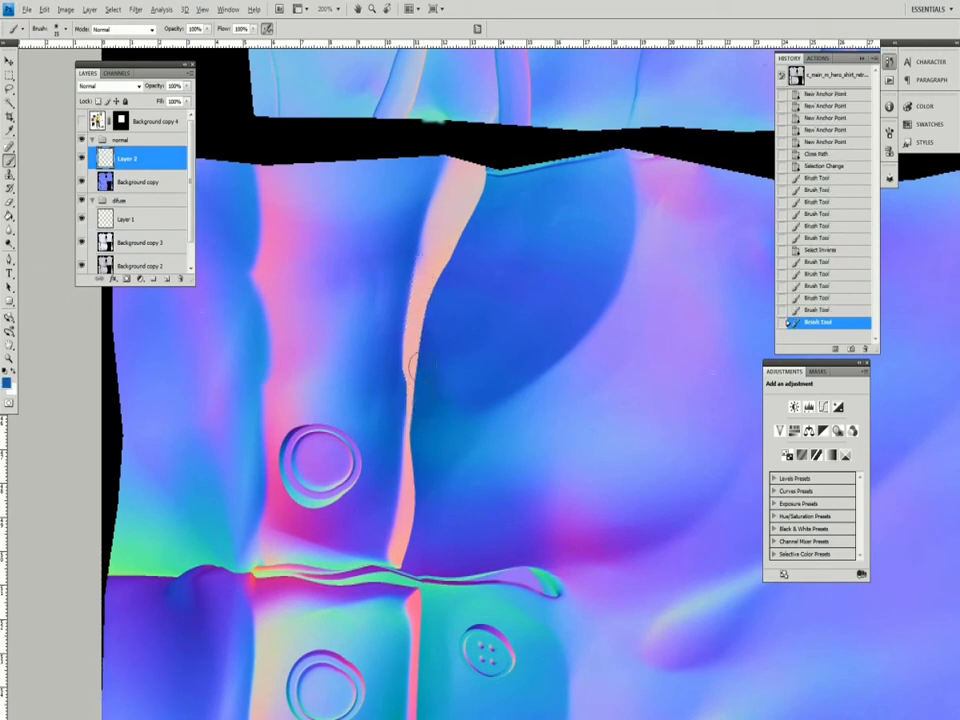
Step: Trace a narrow closed path along the seam, load it as a selection, then deselect
{"action": "key", "text": "p"}
{"action": "left_click", "coordinate": [403, 359]}
{"action": "left_click", "coordinate": [405, 466]}
{"action": "left_click", "coordinate": [434, 464]}
{"action": "left_click", "coordinate": [437, 359]}
{"action": "key", "text": "ctrl+Return"}
{"action": "key", "text": "b"}
{"action": "scroll", "coordinate": [410, 306], "scroll_direction": "up", "scroll_amount": 1}
{"action": "key", "text": "ctrl+d"}
Step: Repaint the middle of the seam and reframe the view on another part of it
{"action": "mouse_move", "coordinate": [403, 403]}
{"action": "left_mouse_down"}
{"action": "mouse_move", "coordinate": [401, 449]}
{"action": "mouse_move", "coordinate": [391, 391]}
{"action": "left_mouse_up"}
{"action": "key", "text": "e"}
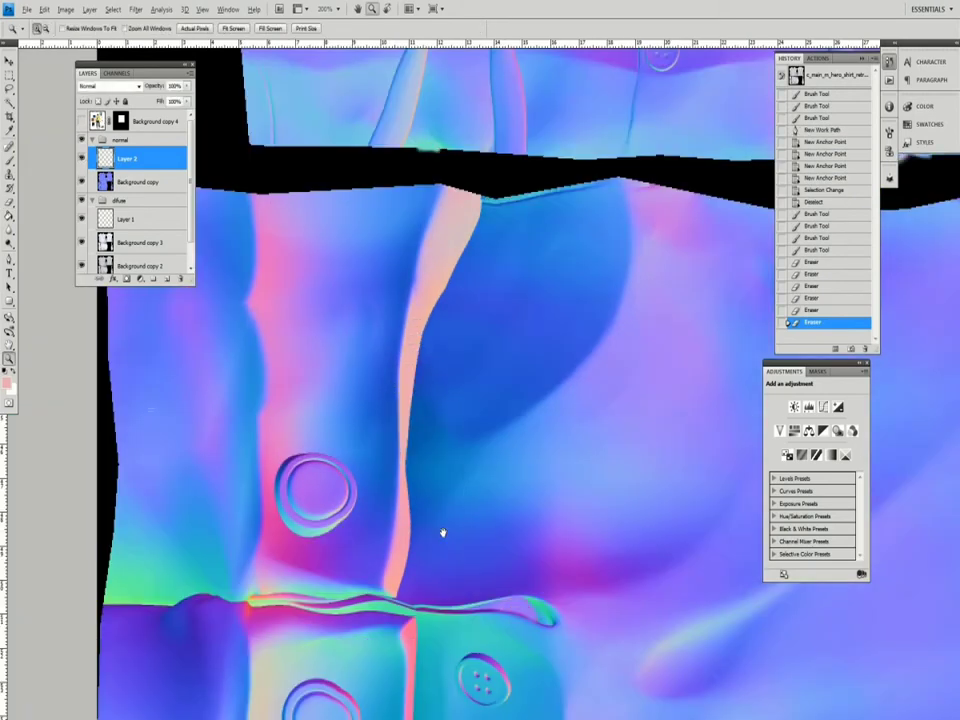
{"action": "left_click", "coordinate": [439, 529]}
{"action": "left_click_drag", "start_coordinate": [480, 237], "coordinate": [447, 251]}
Step: Trace a curved path around the pink edge, select it and paint its upper and lower parts
{"action": "key", "text": "p"}
{"action": "left_click", "coordinate": [490, 166]}
{"action": "left_click_drag", "start_coordinate": [643, 279], "coordinate": [662, 330]}
{"action": "left_click_drag", "start_coordinate": [670, 430], "coordinate": [665, 500]}
{"action": "left_click", "coordinate": [492, 636]}
{"action": "key", "text": "ctrl+Return"}
{"action": "key", "text": "b"}
{"action": "left_click_drag", "start_coordinate": [456, 307], "coordinate": [473, 455]}
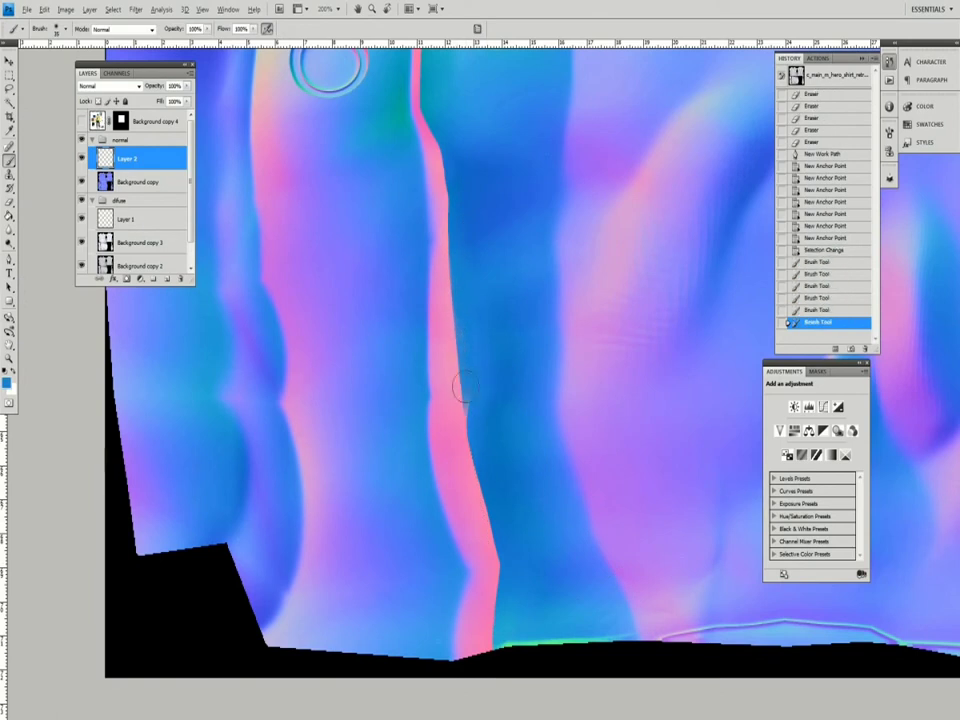
{"action": "left_click_drag", "start_coordinate": [493, 497], "coordinate": [488, 607]}
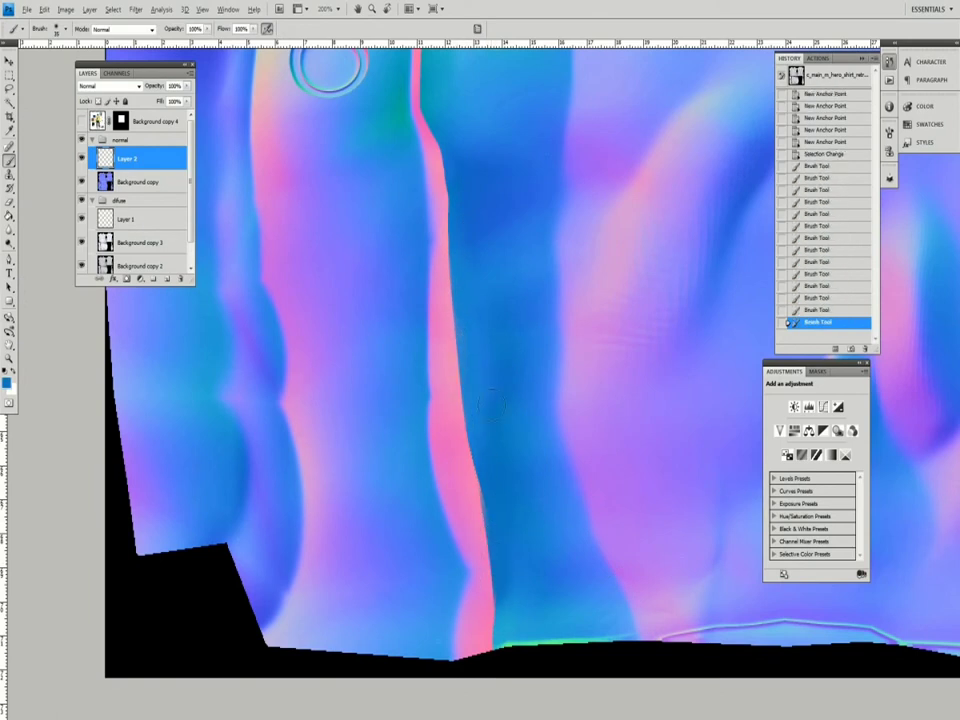
{"action": "key", "text": "ctrl+d"}
Step: Sample the pink edge colour, touch it up, and zoom in on the fold at 200%
{"action": "left_click", "coordinate": [438, 370], "text": "alt"}
{"action": "scroll", "coordinate": [437, 403], "scroll_direction": "down", "scroll_amount": 1}
{"action": "left_click_drag", "start_coordinate": [456, 501], "coordinate": [447, 493]}
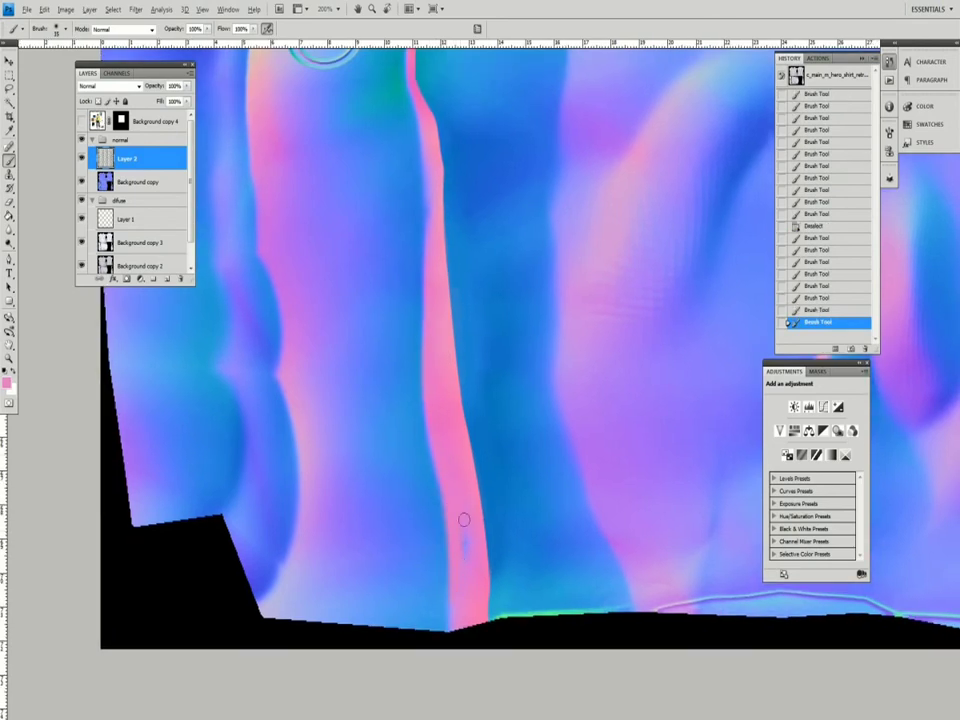
{"action": "scroll", "coordinate": [461, 450], "scroll_direction": "up", "scroll_amount": 3}
{"action": "key", "text": "z"}
{"action": "left_click", "coordinate": [499, 306], "text": "alt"}
{"action": "left_click", "coordinate": [449, 318]}
{"action": "left_click", "coordinate": [445, 305]}
Step: Trace a path along the fold edge, load it as a selection and paint the edge
{"action": "left_click", "coordinate": [448, 289], "text": "alt"}
{"action": "left_click", "coordinate": [440, 300]}
{"action": "key", "text": "p"}
{"action": "left_click", "coordinate": [421, 217]}
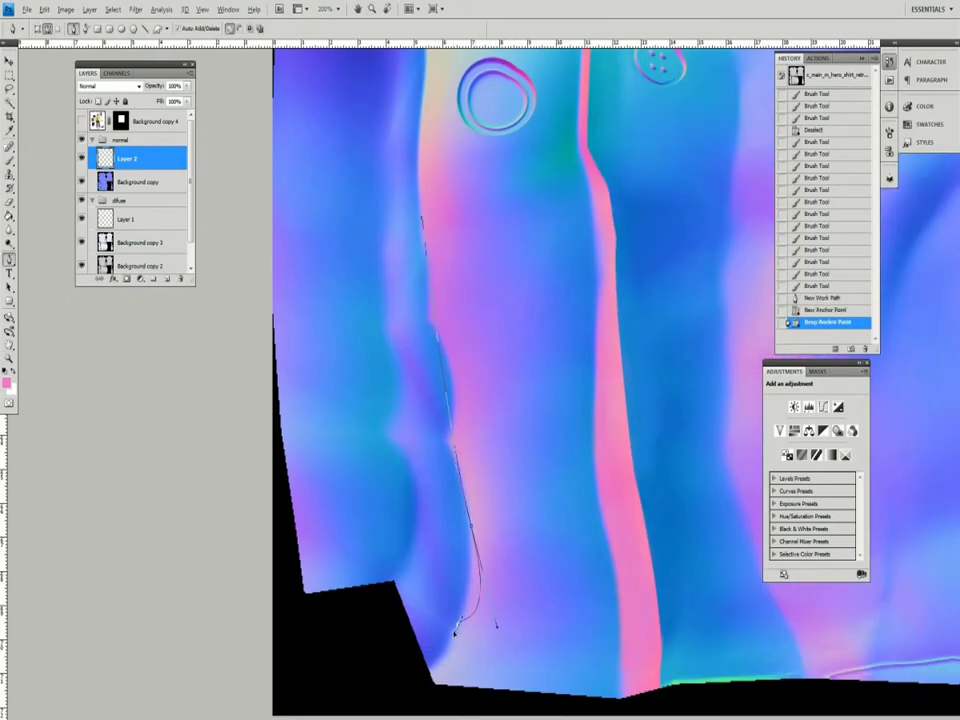
{"action": "key", "text": "ctrl+Return"}
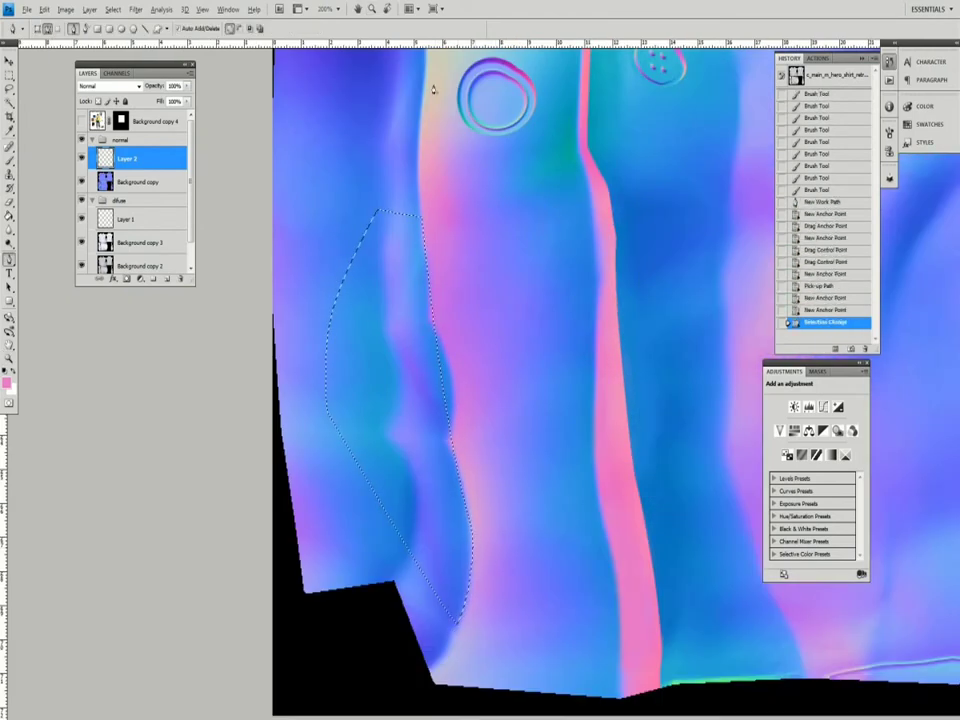
{"action": "key", "text": "b"}
{"action": "left_click_drag", "start_coordinate": [445, 364], "coordinate": [463, 572]}
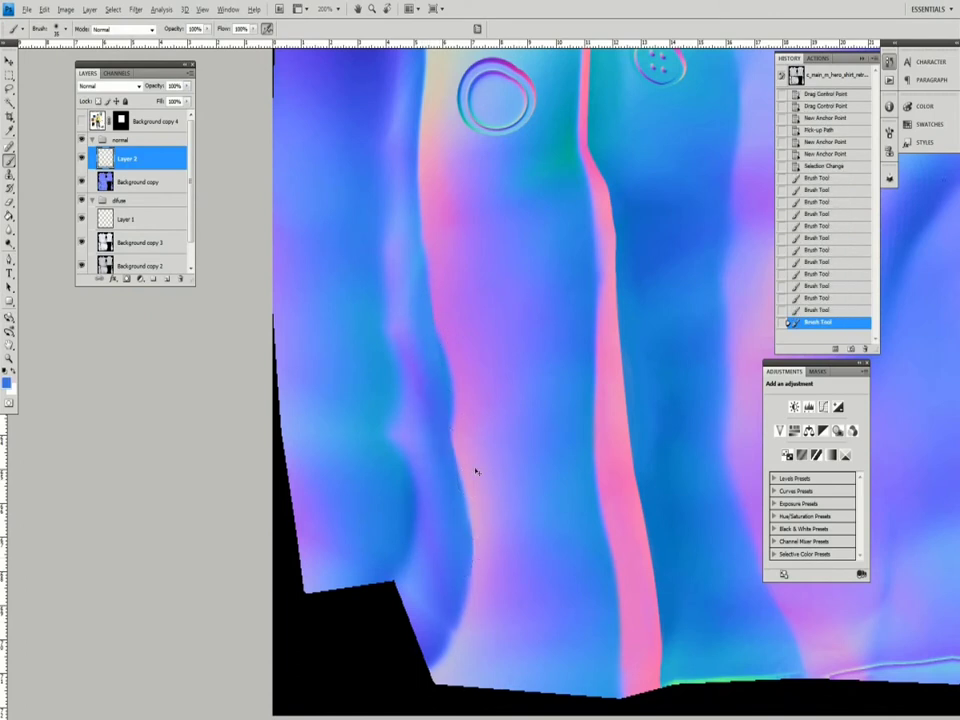
Step: Smudge the painted fold edge to blend it, then deselect and zoom out
{"action": "key", "text": "r"}
{"action": "mouse_move", "coordinate": [429, 242]}
{"action": "left_mouse_down"}
{"action": "mouse_move", "coordinate": [475, 313]}
{"action": "mouse_move", "coordinate": [436, 316]}
{"action": "left_mouse_up"}
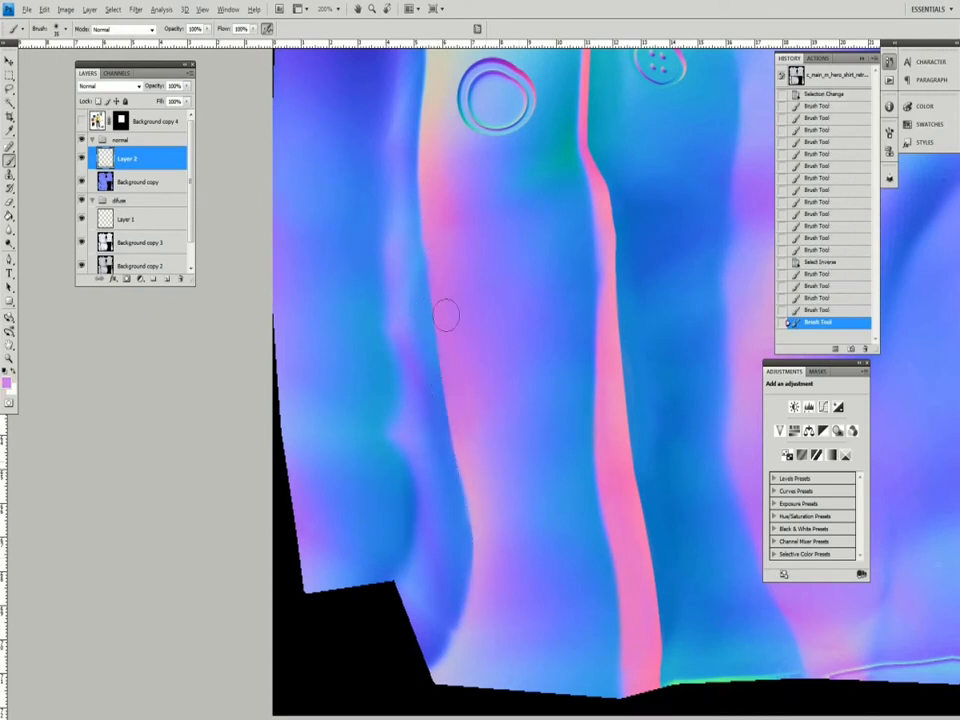
{"action": "key", "text": "ctrl+d"}
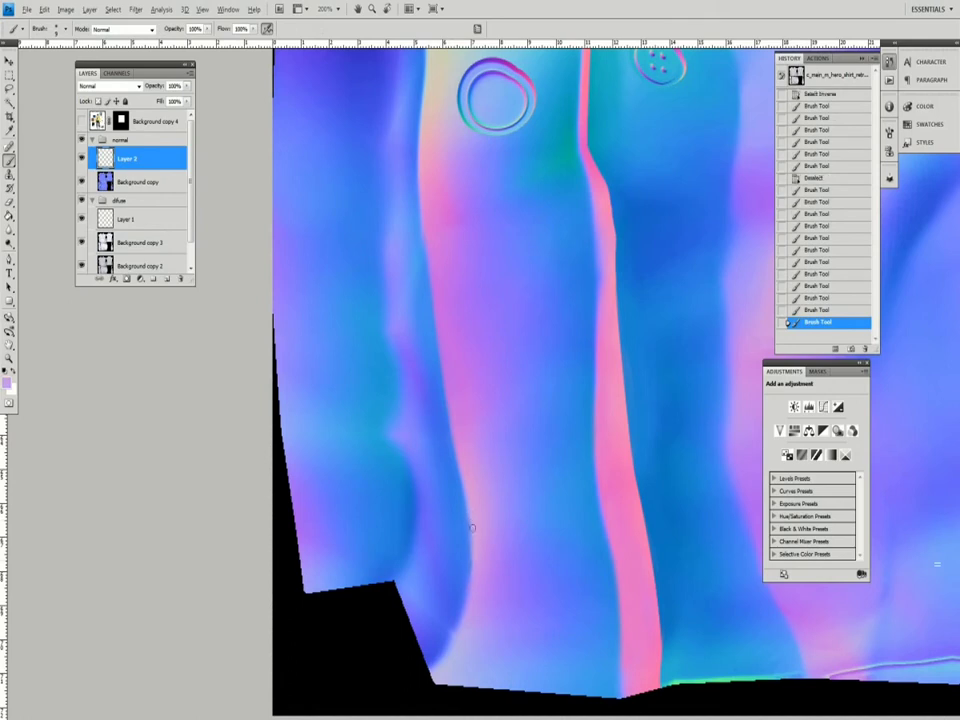
{"action": "key", "text": "z"}
{"action": "scroll", "coordinate": [464, 590], "scroll_direction": "down", "scroll_amount": 6}
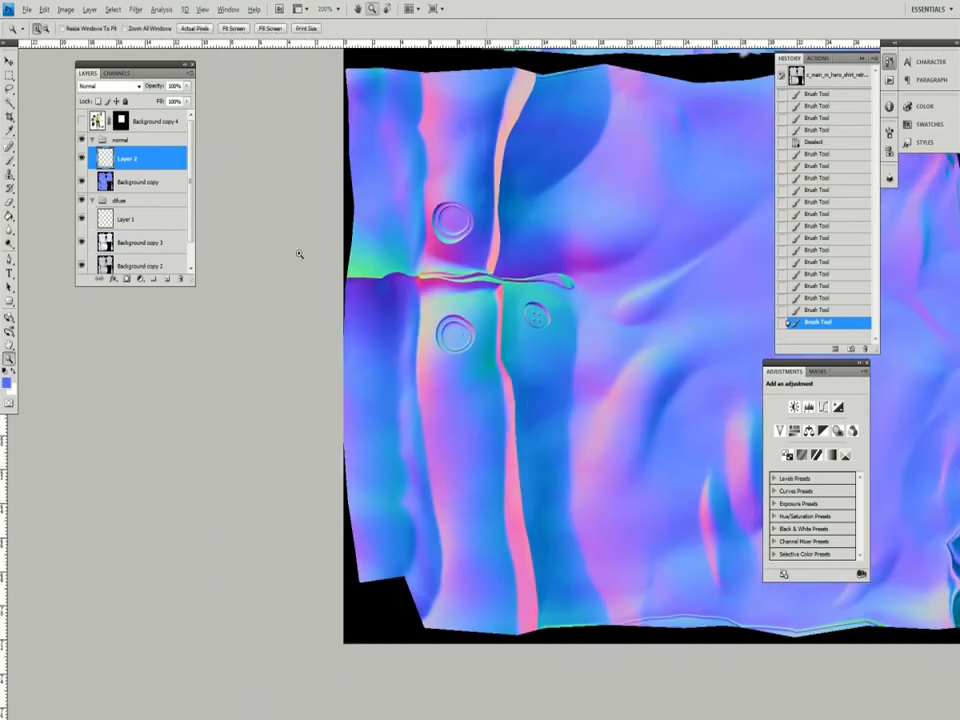
Step: Zoom in closer on the shirt and move the view up to the collar seam
{"action": "key", "text": "ctrl+plus"}
{"action": "key", "text": "p"}
{"action": "left_click", "coordinate": [430, 254]}
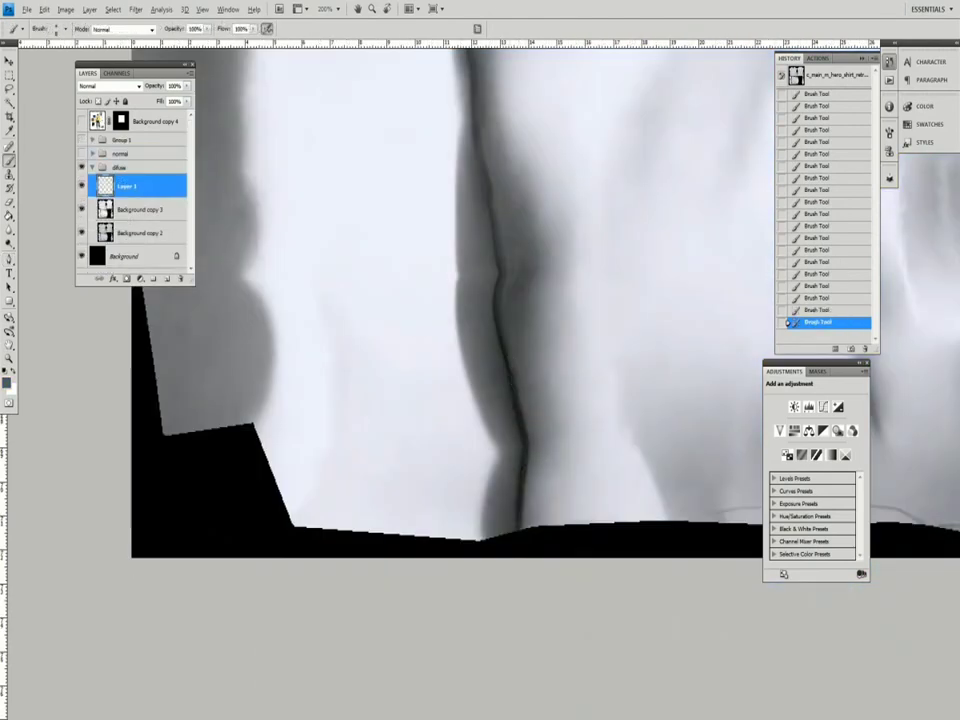
{"action": "scroll", "coordinate": [520, 266], "scroll_direction": "down", "scroll_amount": 3}
{"action": "scroll", "coordinate": [520, 266], "scroll_direction": "up", "scroll_amount": 3}
{"action": "scroll", "coordinate": [461, 221], "scroll_direction": "up", "scroll_amount": 4}
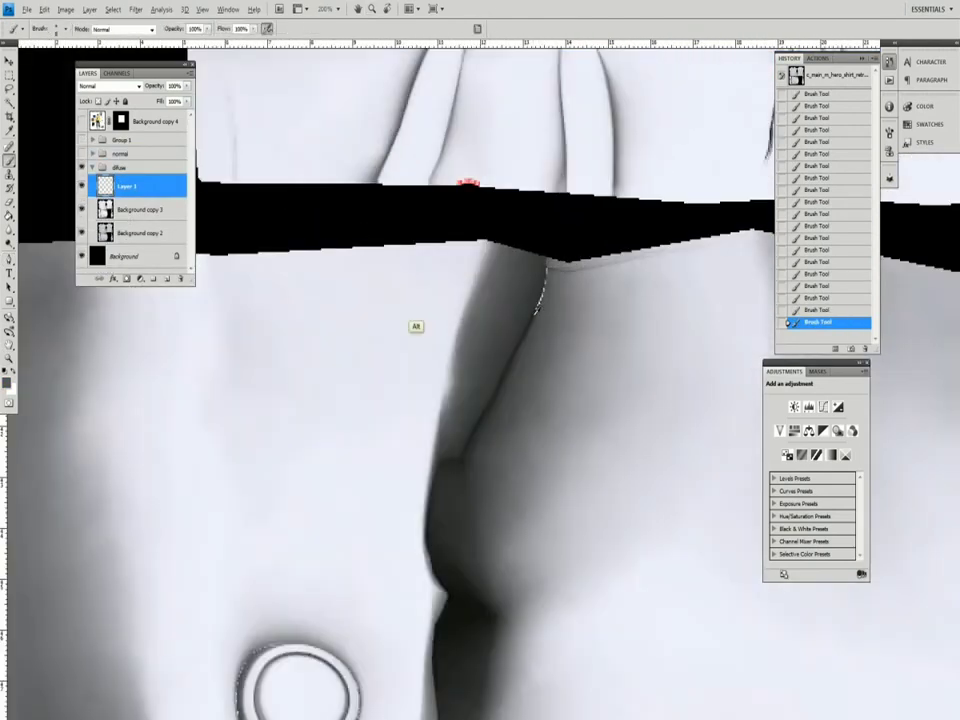
{"action": "left_click_drag", "start_coordinate": [467, 183], "coordinate": [508, 293]}
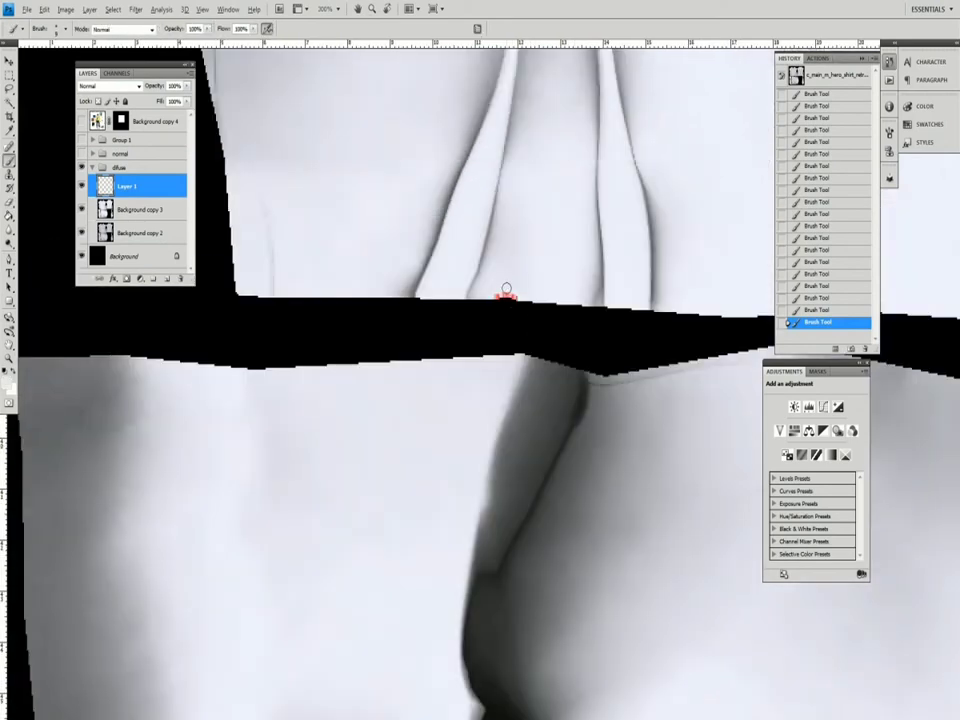
{"action": "scroll", "coordinate": [508, 293], "scroll_direction": "down", "scroll_amount": 4}
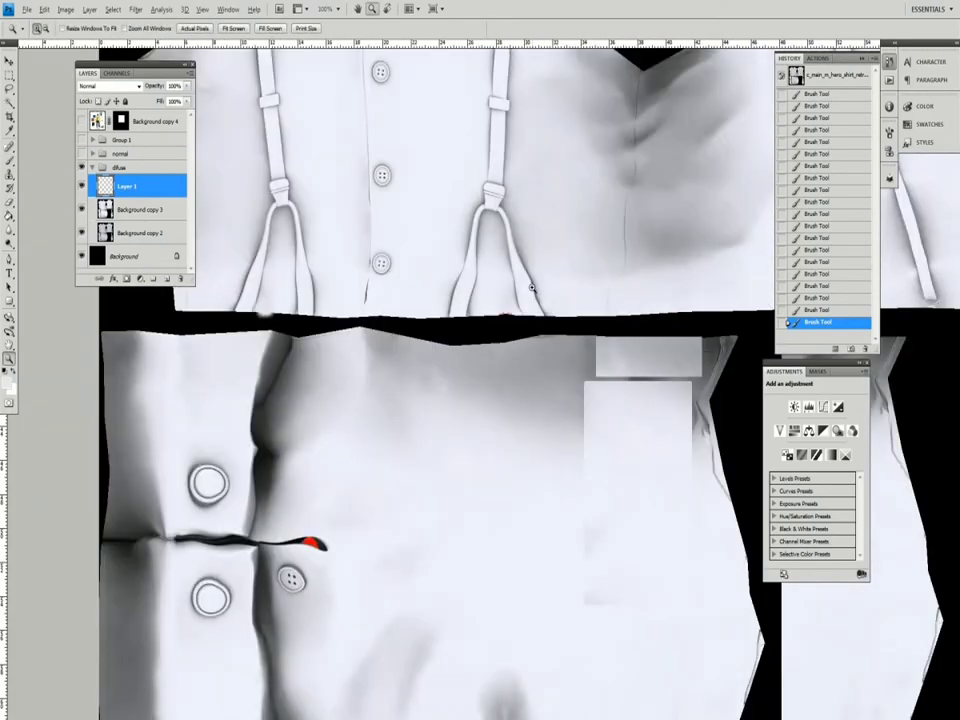
{"action": "scroll", "coordinate": [497, 312], "scroll_direction": "up", "scroll_amount": 4}
{"action": "scroll", "coordinate": [525, 321], "scroll_direction": "down", "scroll_amount": 5}
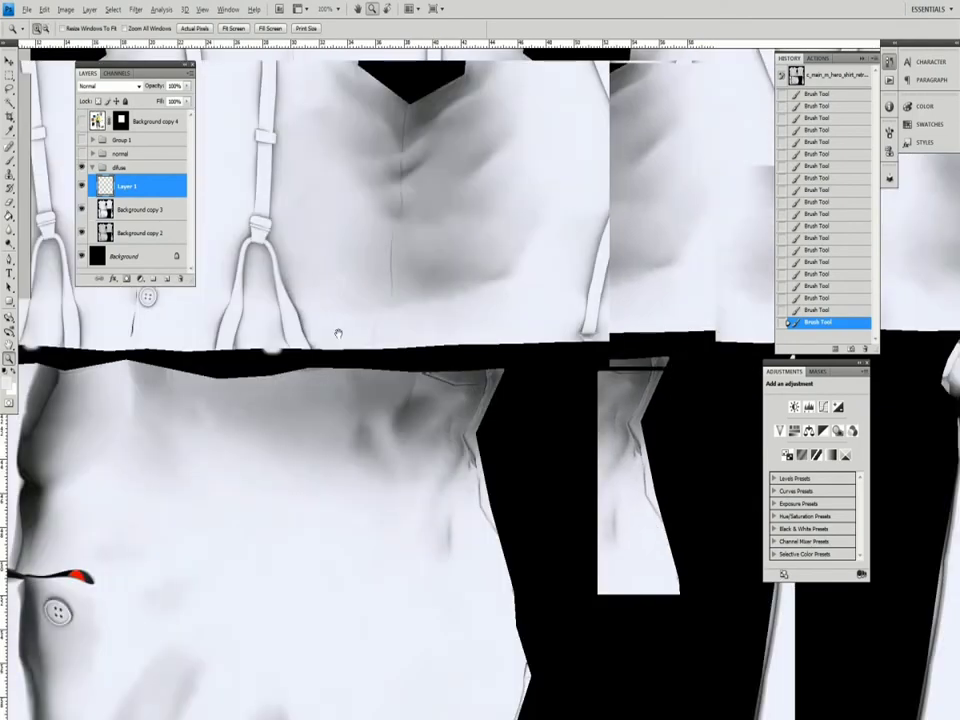
{"action": "scroll", "coordinate": [575, 340], "scroll_direction": "up", "scroll_amount": 3}
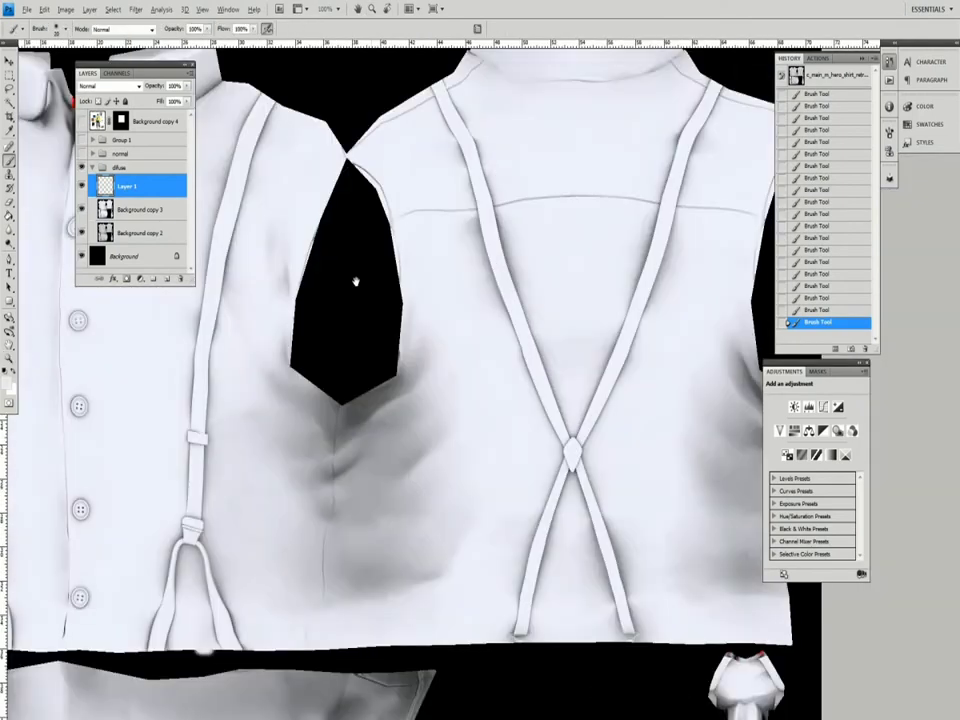
{"action": "scroll", "coordinate": [352, 384], "scroll_direction": "up", "scroll_amount": 2}
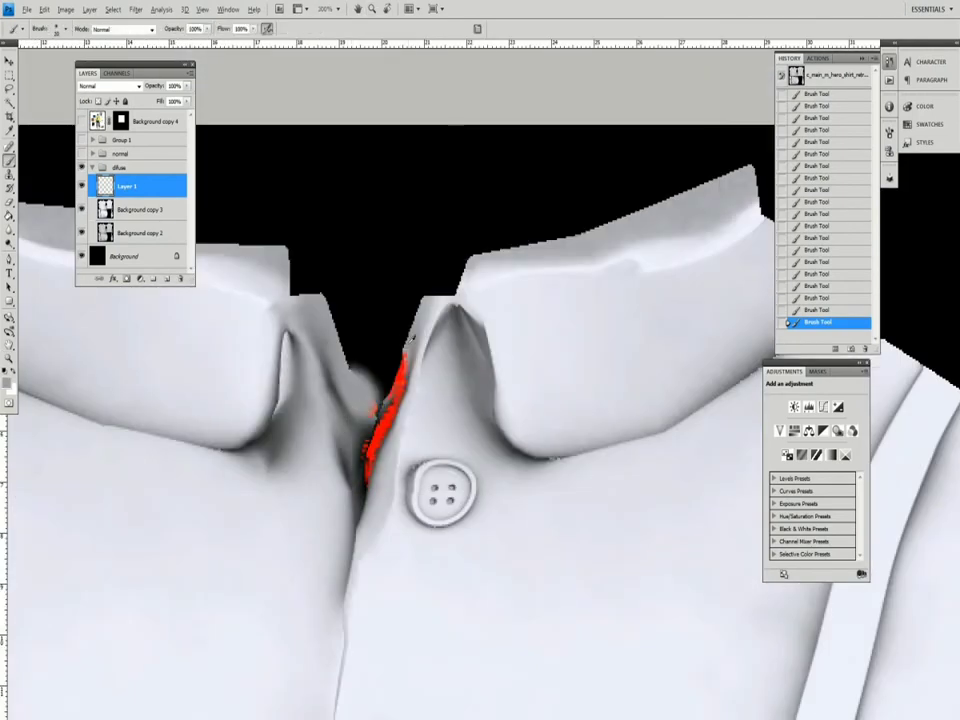
Step: Erase the red streak along the collar seam, then begin a path along the lower fold
{"action": "left_click", "coordinate": [367, 486]}
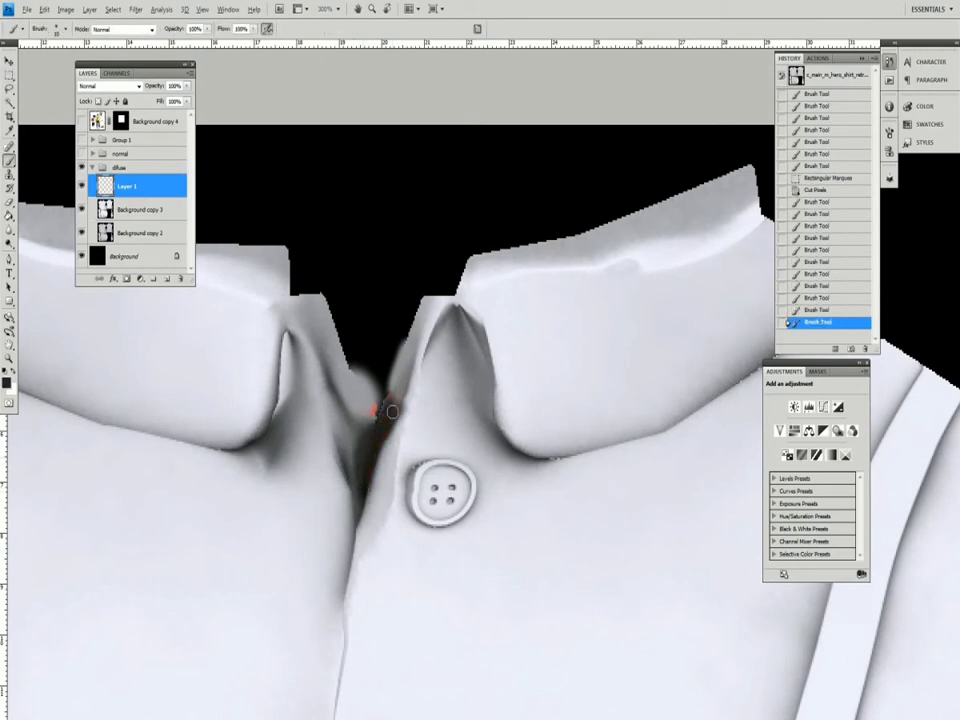
{"action": "mouse_move", "coordinate": [408, 401]}
{"action": "left_mouse_down"}
{"action": "mouse_move", "coordinate": [381, 456]}
{"action": "mouse_move", "coordinate": [401, 388]}
{"action": "left_mouse_up"}
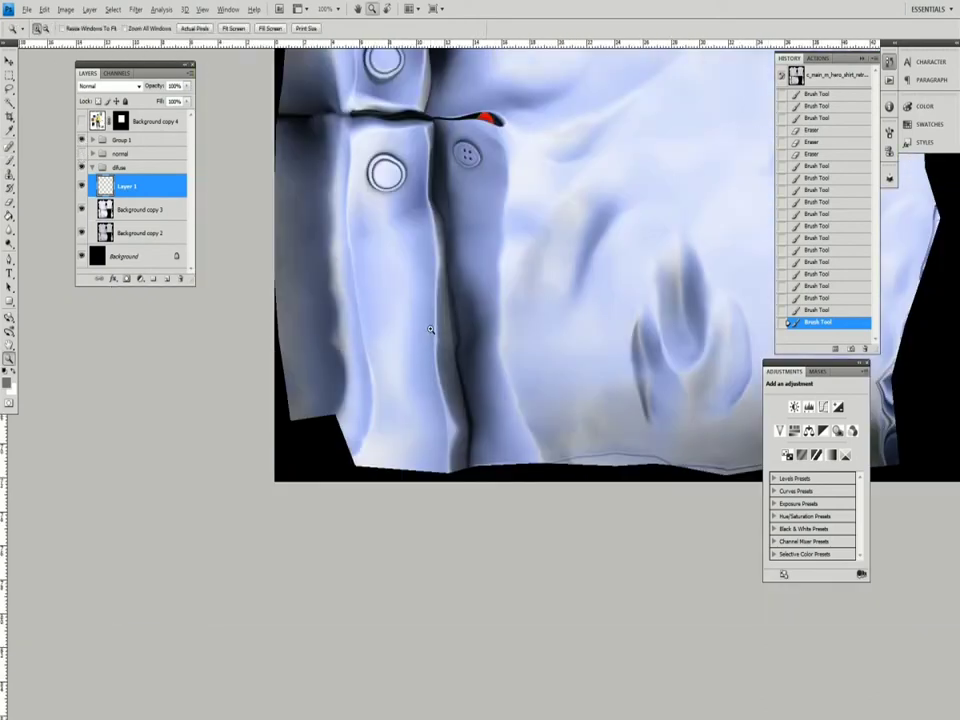
{"action": "key", "text": "p"}
{"action": "left_click", "coordinate": [433, 220]}
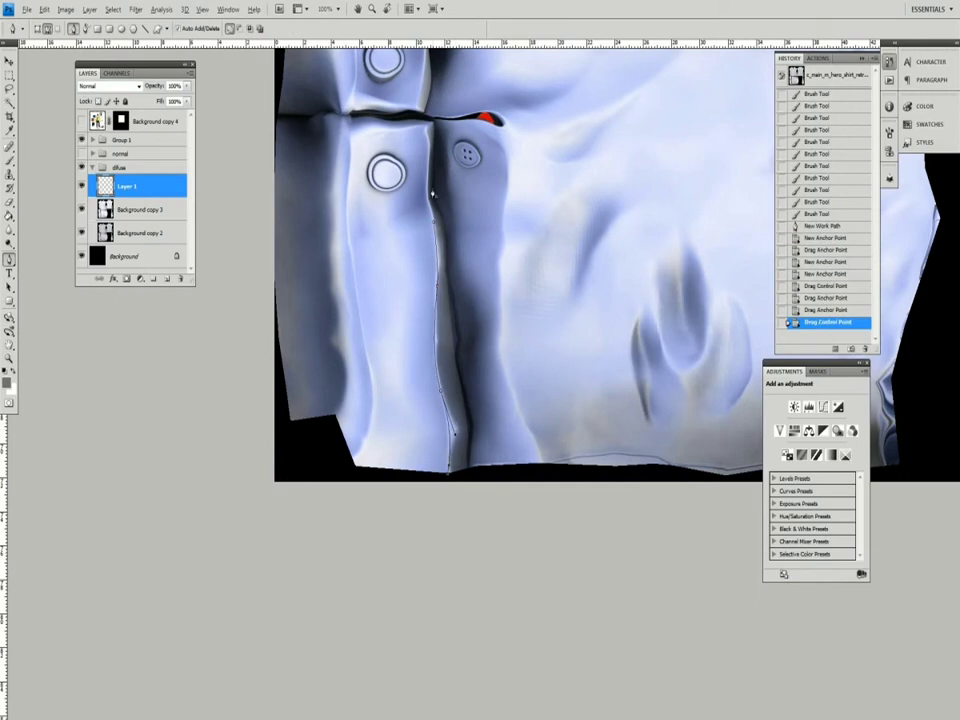
Step: Load the fold path as a selection, brush dark shading along the crease, then deselect
{"action": "scroll", "coordinate": [360, 230], "scroll_direction": "down", "scroll_amount": 1}
{"action": "scroll", "coordinate": [375, 398], "scroll_direction": "up", "scroll_amount": 3}
{"action": "scroll", "coordinate": [420, 410], "scroll_direction": "down", "scroll_amount": 3}
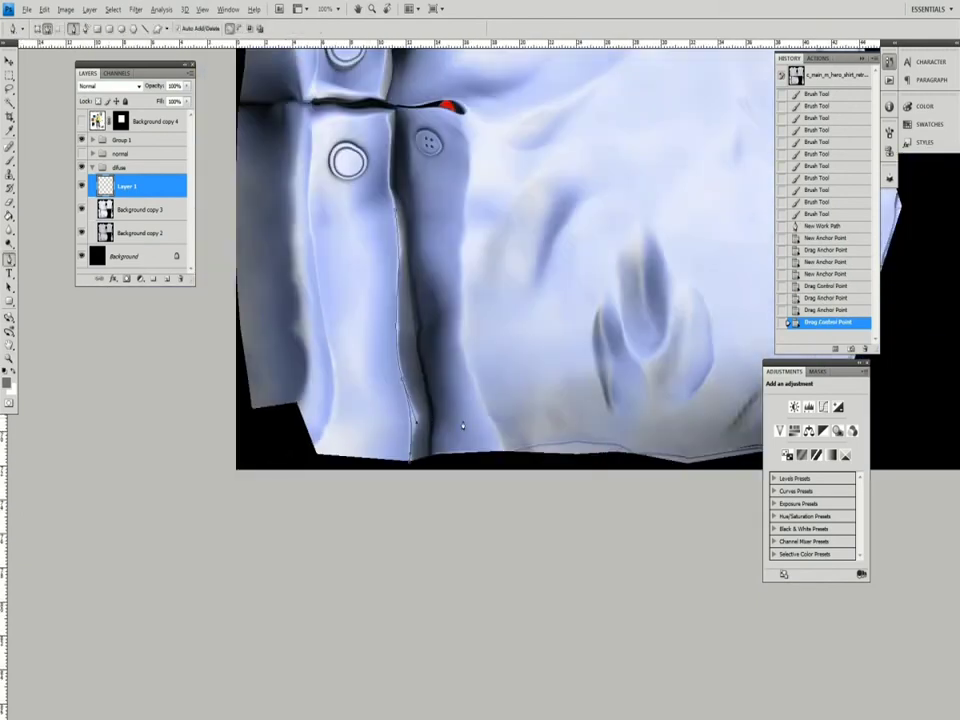
{"action": "key", "text": "ctrl+Return"}
{"action": "key", "text": "z"}
{"action": "left_click", "coordinate": [360, 360]}
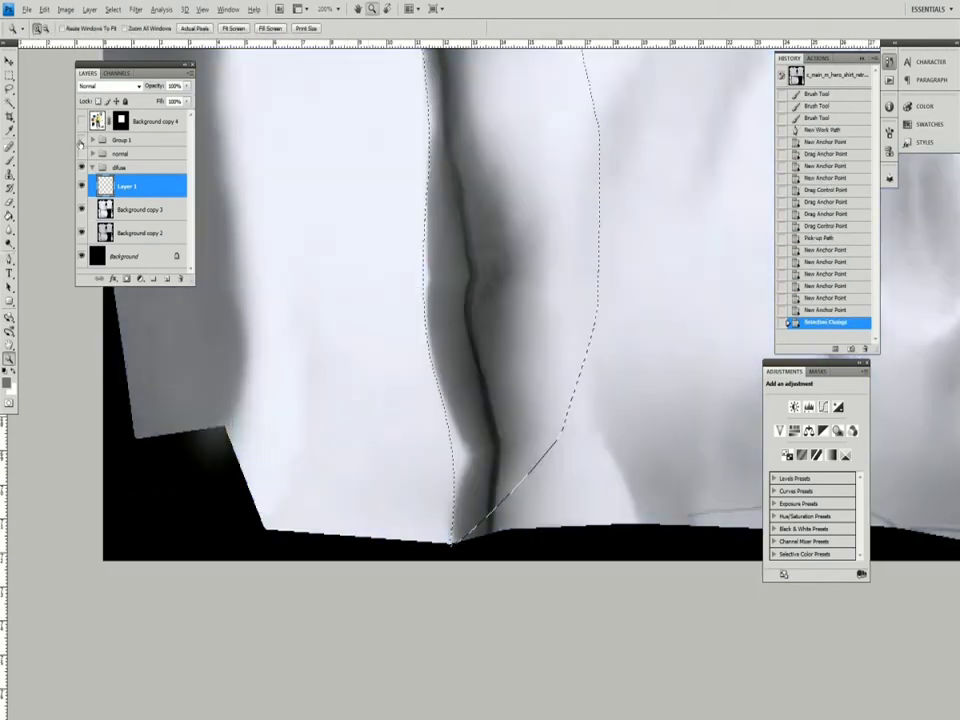
{"action": "key", "text": "b"}
{"action": "left_click_drag", "start_coordinate": [441, 432], "coordinate": [462, 470]}
{"action": "mouse_move", "coordinate": [455, 450]}
{"action": "left_mouse_down"}
{"action": "mouse_move", "coordinate": [464, 474]}
{"action": "mouse_move", "coordinate": [400, 400]}
{"action": "left_mouse_up"}
{"action": "scroll", "coordinate": [466, 482], "scroll_direction": "up", "scroll_amount": 2}
{"action": "key", "text": "ctrl+d"}
Step: Toggle Group 1 on and off repeatedly to compare the fold shading, then reframe the view
{"action": "key", "text": "e"}
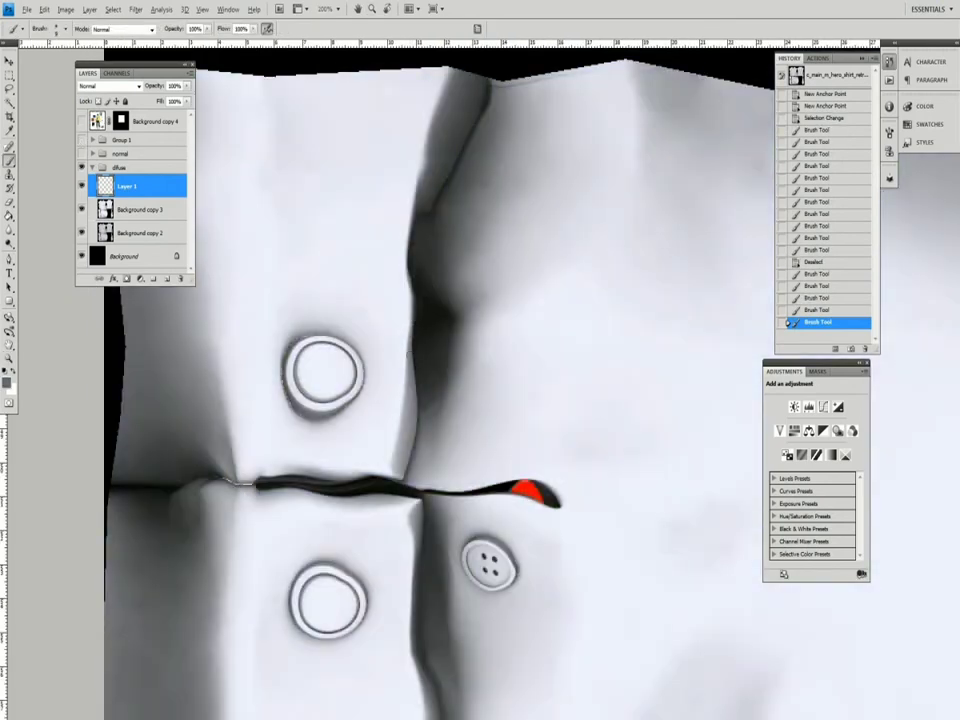
{"action": "left_click_drag", "start_coordinate": [408, 282], "coordinate": [316, 317]}
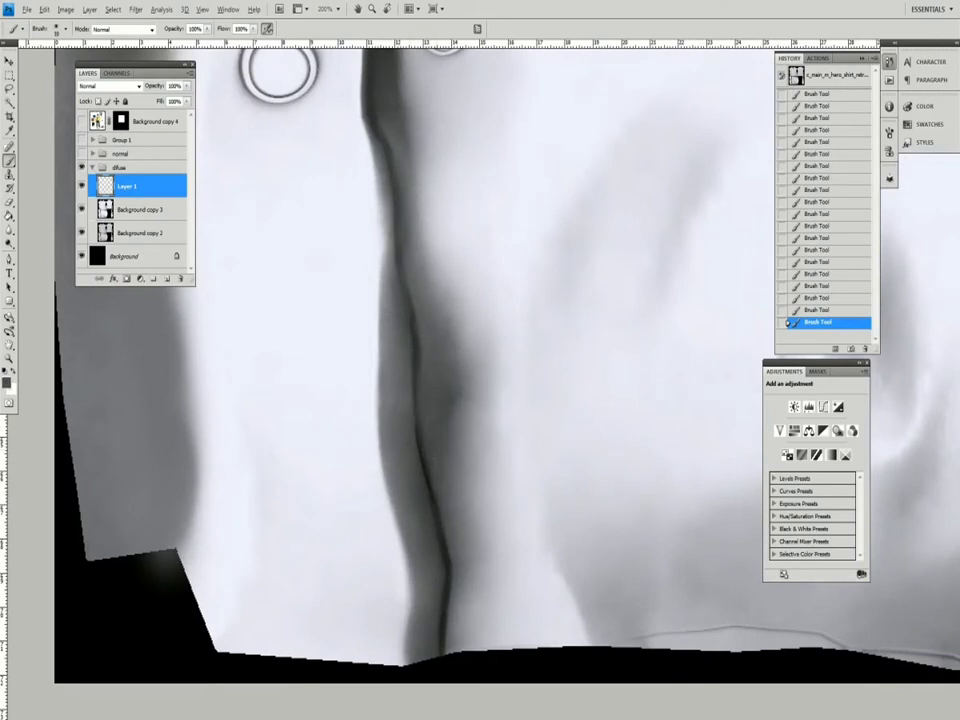
{"action": "left_click", "coordinate": [82, 141]}
{"action": "left_click", "coordinate": [82, 142]}
{"action": "left_click", "coordinate": [82, 141]}
{"action": "left_click", "coordinate": [82, 141]}
{"action": "left_click", "coordinate": [82, 141]}
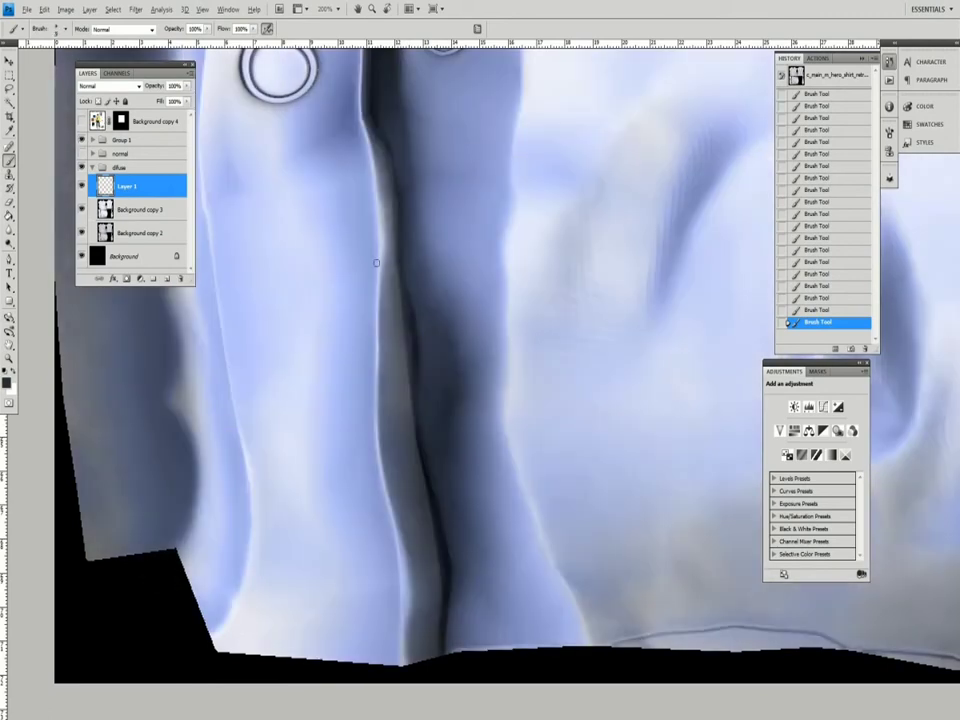
{"action": "scroll", "coordinate": [390, 195], "scroll_direction": "up", "scroll_amount": 1}
{"action": "left_click", "coordinate": [82, 141]}
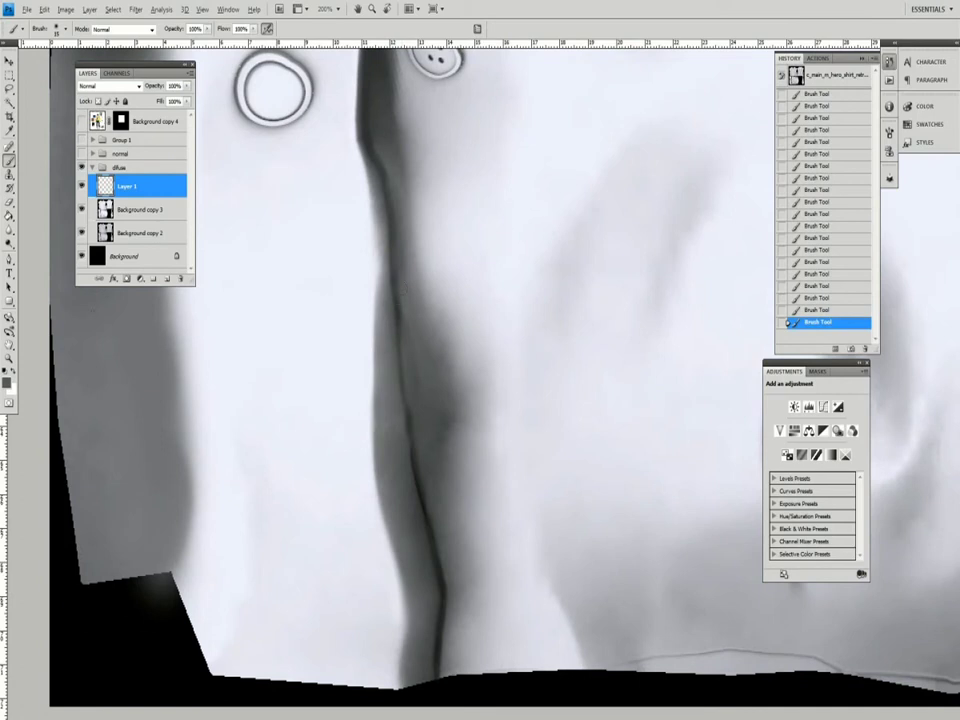
{"action": "left_click", "coordinate": [482, 189], "text": "alt"}
{"action": "left_click_drag", "start_coordinate": [482, 189], "coordinate": [375, 414]}
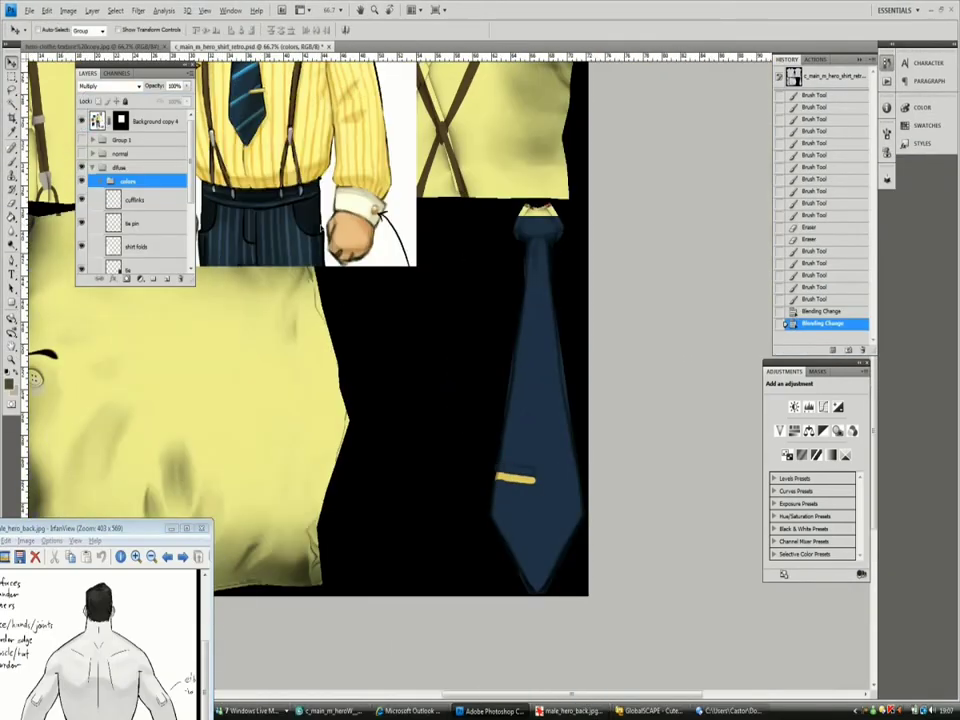
Step: Move the reference sketch layer down beside the tie and bring the tie into view
{"action": "key", "text": "alt+period"}
{"action": "left_click_drag", "start_coordinate": [400, 396], "coordinate": [400, 560]}
{"action": "key", "text": "ctrl+plus"}
{"action": "key", "text": "b"}
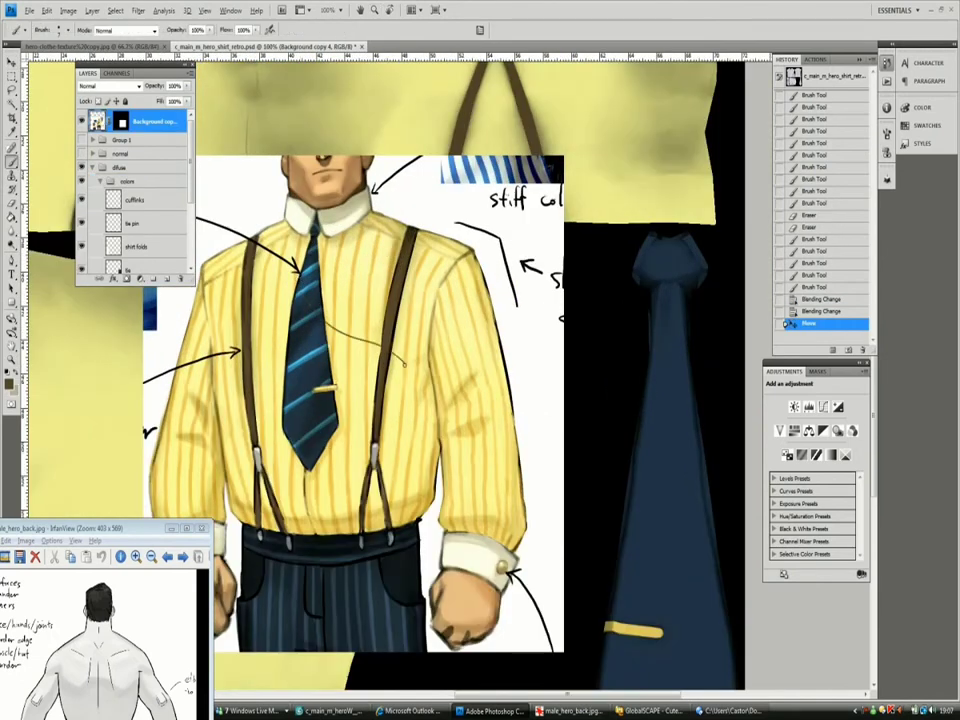
{"action": "key", "text": "v"}
{"action": "mouse_move", "coordinate": [375, 329]}
{"action": "left_mouse_down"}
{"action": "mouse_move", "coordinate": [409, 333]}
{"action": "mouse_move", "coordinate": [387, 279]}
{"action": "left_mouse_up"}
{"action": "key", "text": "g"}
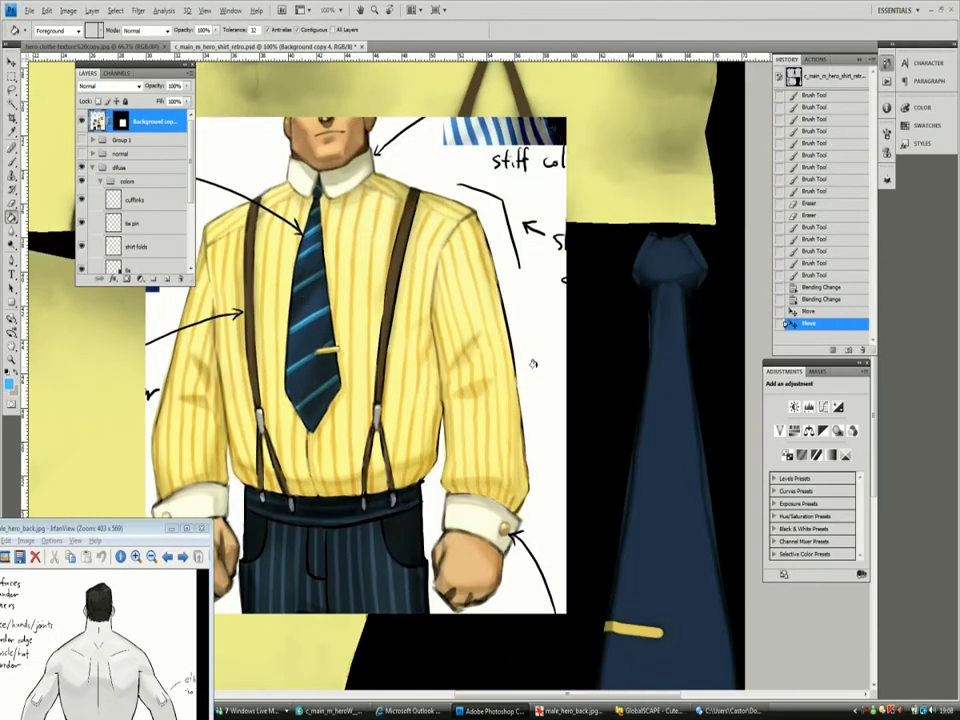
{"action": "left_click_drag", "start_coordinate": [579, 381], "coordinate": [434, 209]}
{"action": "scroll", "coordinate": [178, 184], "scroll_direction": "down", "scroll_amount": 2}
Step: Add a new layer for the tie stripes and pick a hard round brush
{"action": "left_click", "coordinate": [135, 212]}
{"action": "key", "text": "ctrl+shift+alt+n"}
{"action": "key", "text": "b"}
{"action": "left_click_drag", "start_coordinate": [500, 250], "coordinate": [506, 282]}
{"action": "right_click", "coordinate": [382, 180]}
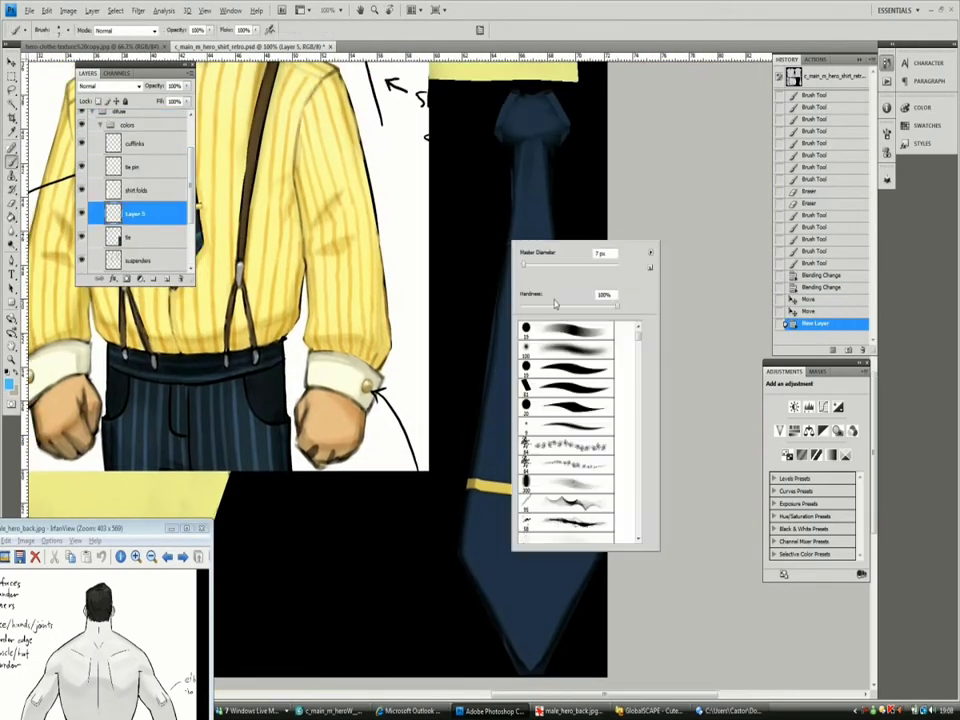
{"action": "double_click", "coordinate": [425, 277]}
{"action": "left_click_drag", "start_coordinate": [88, 73], "coordinate": [65, 233]}
{"action": "left_click_drag", "start_coordinate": [517, 199], "coordinate": [524, 219]}
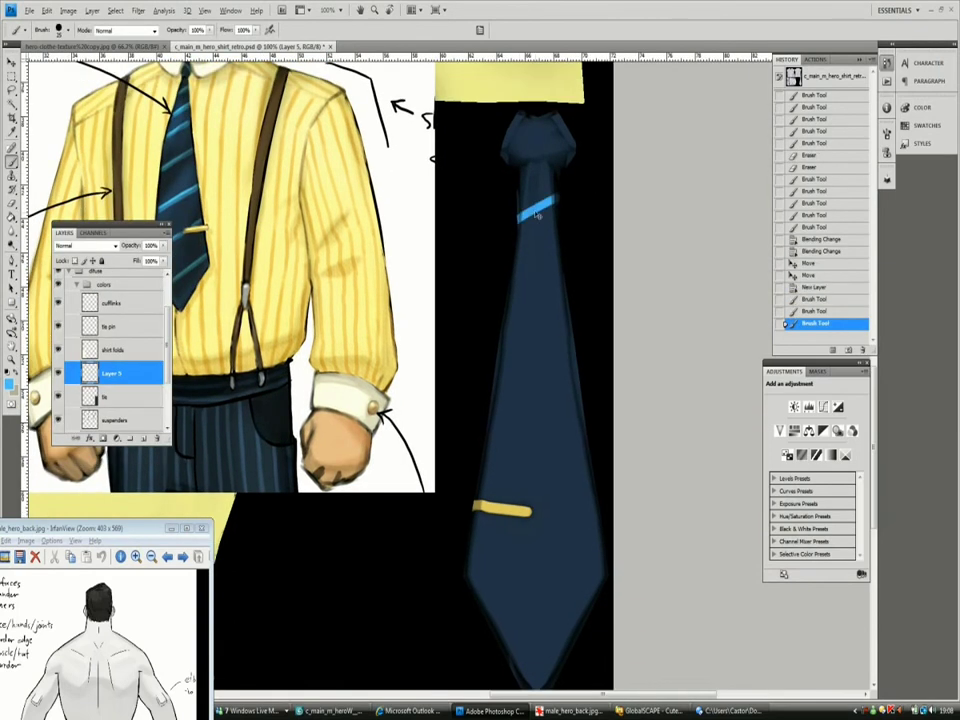
Step: Paint diagonal cyan stripes down the tie, redoing the first botched stripe
{"action": "left_click_drag", "start_coordinate": [590, 168], "coordinate": [595, 210]}
{"action": "key", "text": "ctrl+a"}
{"action": "key", "text": "ctrl+x"}
{"action": "mouse_move", "coordinate": [520, 207]}
{"action": "left_mouse_down"}
{"action": "mouse_move", "coordinate": [555, 182]}
{"action": "mouse_move", "coordinate": [600, 170]}
{"action": "left_mouse_up"}
{"action": "scroll", "coordinate": [497, 275], "scroll_direction": "down", "scroll_amount": 3}
{"action": "left_click_drag", "start_coordinate": [520, 250], "coordinate": [600, 200]}
{"action": "left_click_drag", "start_coordinate": [505, 320], "coordinate": [600, 265]}
{"action": "scroll", "coordinate": [561, 375], "scroll_direction": "down", "scroll_amount": 2}
{"action": "left_click_drag", "start_coordinate": [500, 375], "coordinate": [585, 330]}
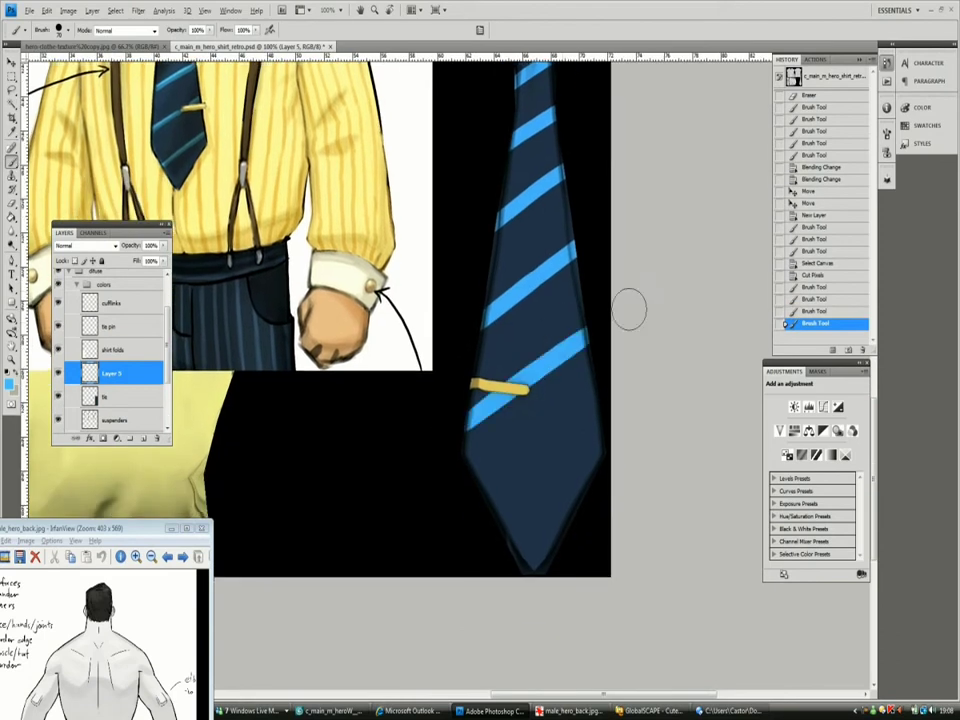
{"action": "scroll", "coordinate": [482, 440], "scroll_direction": "down", "scroll_amount": 2}
{"action": "left_click_drag", "start_coordinate": [481, 440], "coordinate": [590, 355]}
{"action": "scroll", "coordinate": [463, 323], "scroll_direction": "up", "scroll_amount": 2}
Step: Give the tie stripe layer a Normal Inner Shadow in blue sampled from the tie, Distance 10
{"action": "double_click", "coordinate": [138, 379]}
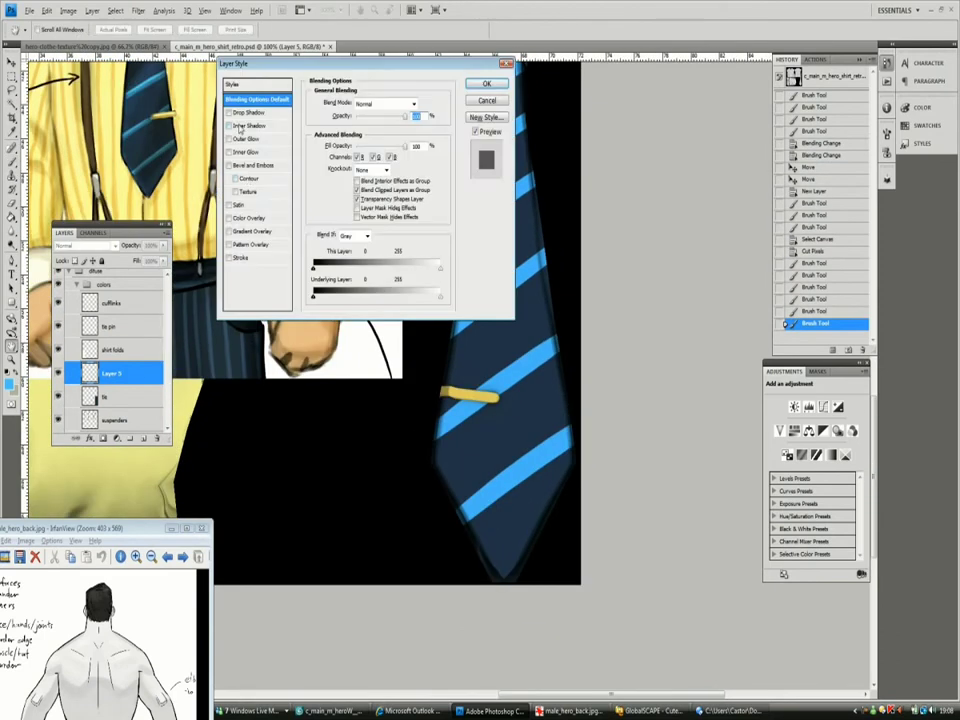
{"action": "left_click", "coordinate": [245, 125]}
{"action": "left_click_drag", "start_coordinate": [365, 62], "coordinate": [275, 112]}
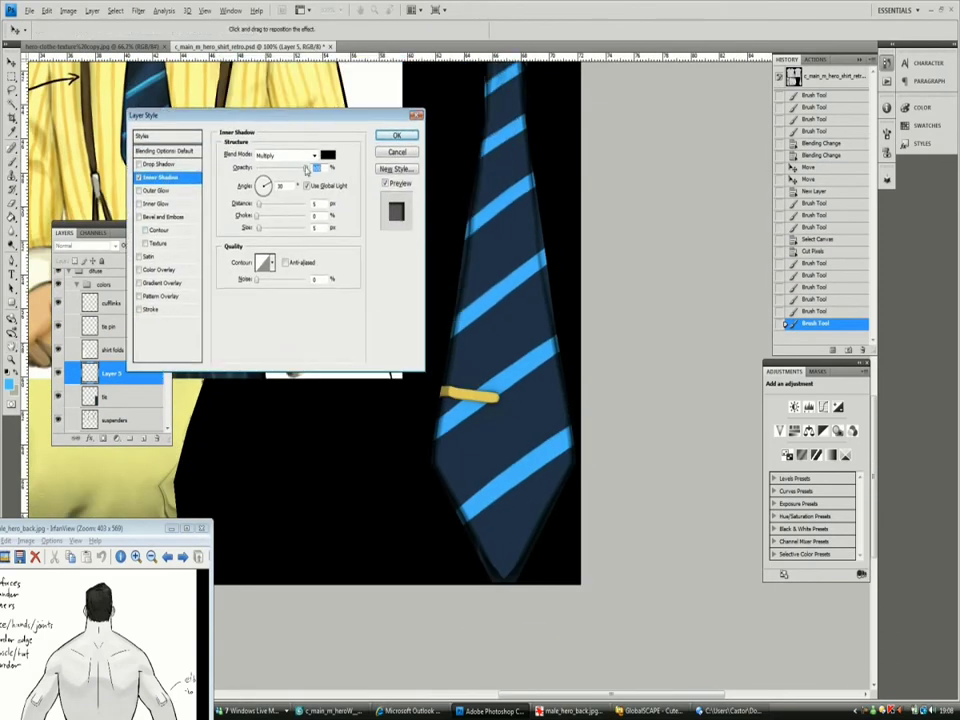
{"action": "left_click", "coordinate": [327, 154]}
{"action": "left_click_drag", "start_coordinate": [428, 107], "coordinate": [405, 189]}
{"action": "left_click", "coordinate": [522, 165]}
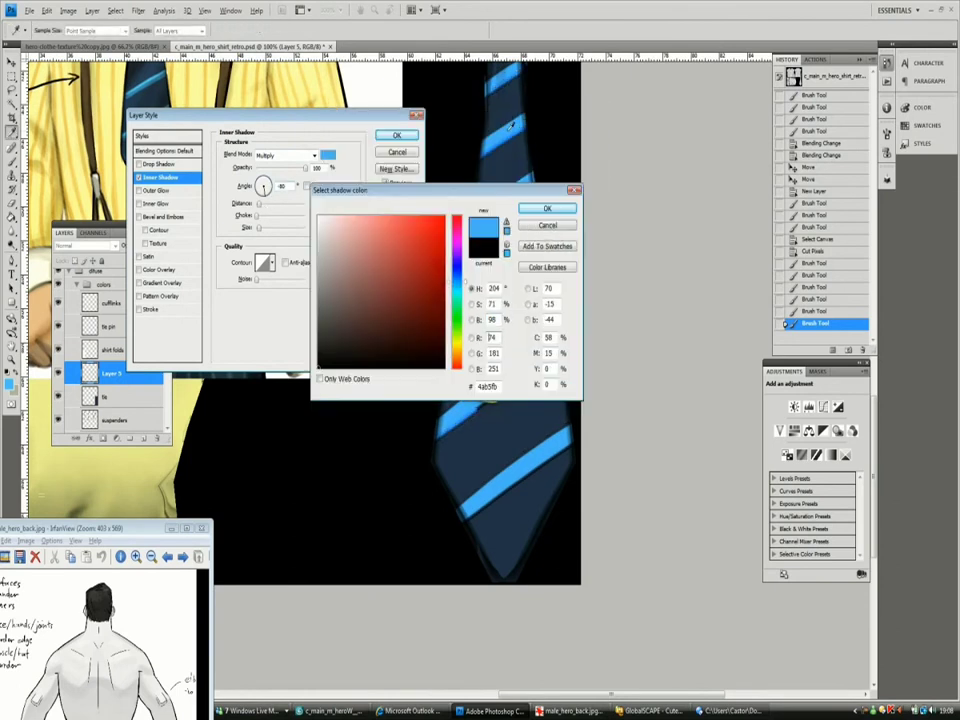
{"action": "key", "text": "Return"}
{"action": "left_click", "coordinate": [285, 155]}
{"action": "left_click", "coordinate": [268, 163]}
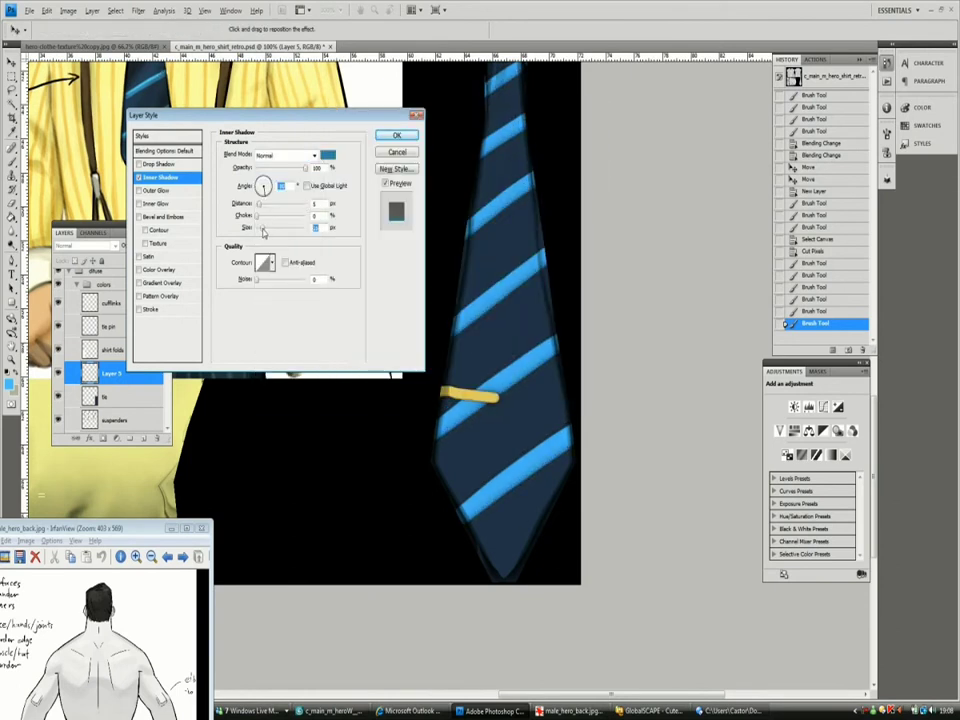
{"action": "key", "text": "shift+Tab"}
{"action": "key", "text": "shift+Tab"}
{"action": "type", "text": "10"}
{"action": "key", "text": "Tab"}
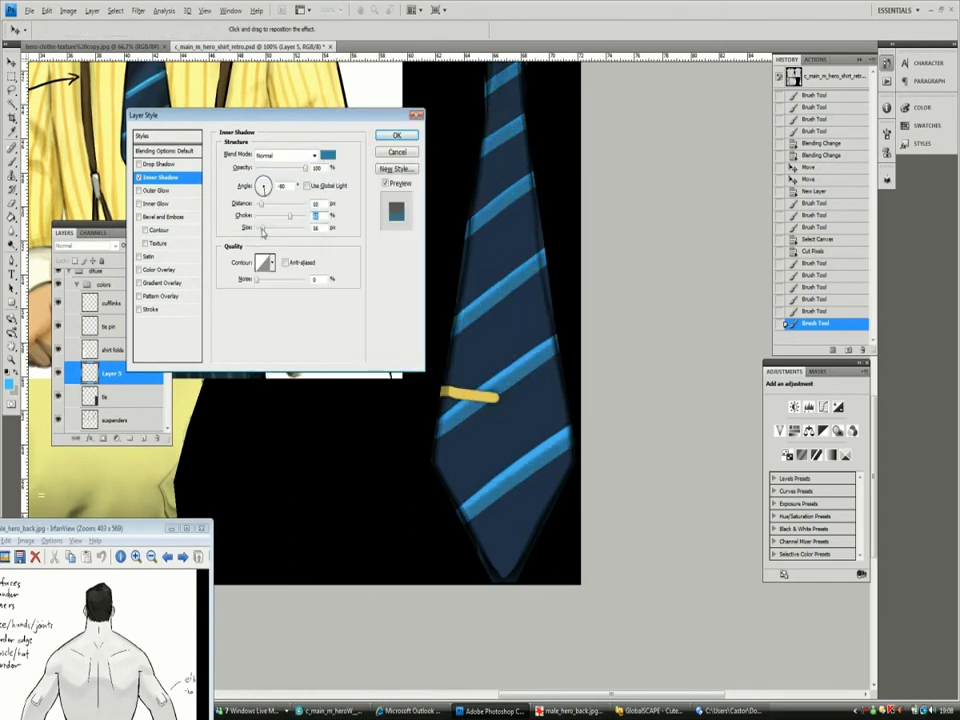
{"action": "left_click", "coordinate": [396, 135]}
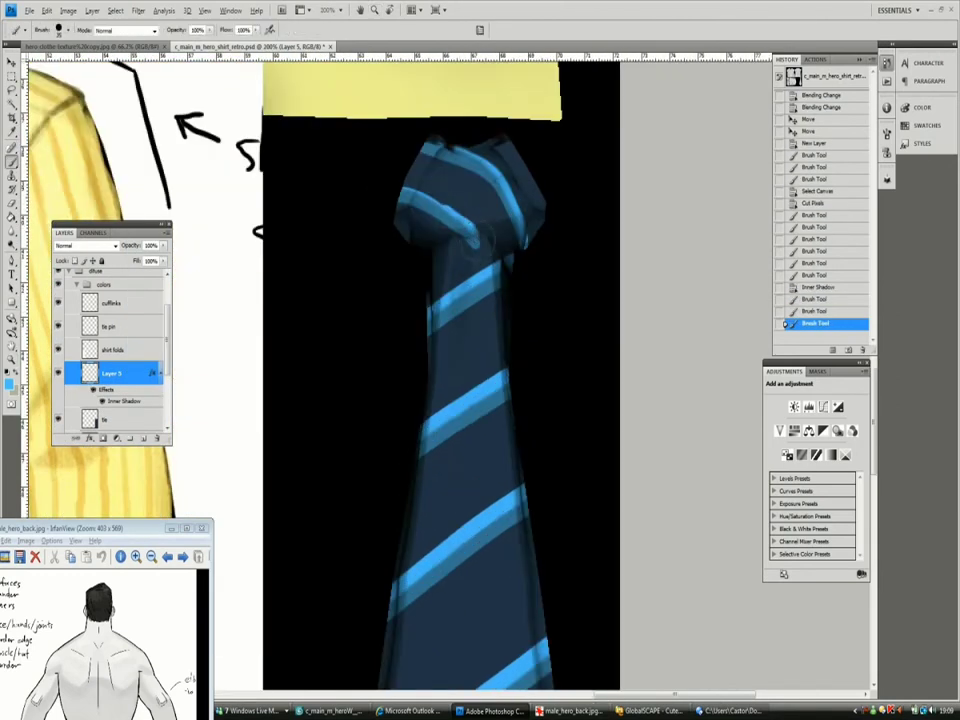
Step: Touch up the shading on the tie knot with the brush and eraser
{"action": "mouse_move", "coordinate": [285, 145]}
{"action": "left_mouse_down"}
{"action": "mouse_move", "coordinate": [335, 155]}
{"action": "mouse_move", "coordinate": [410, 200]}
{"action": "mouse_move", "coordinate": [400, 175]}
{"action": "left_mouse_up"}
{"action": "key", "text": "e"}
{"action": "key", "text": "b"}
{"action": "key", "text": "e"}
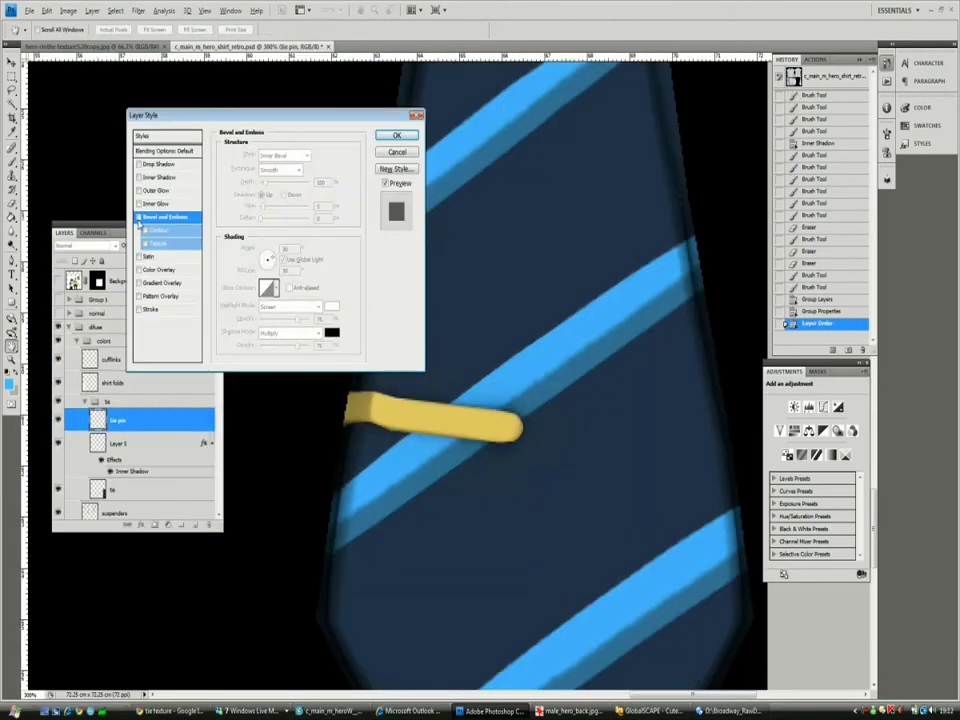
Step: Add Bevel and Emboss to the tie pin: Normal gold shadow, pale yellow highlight, Size 1
{"action": "left_click", "coordinate": [139, 217]}
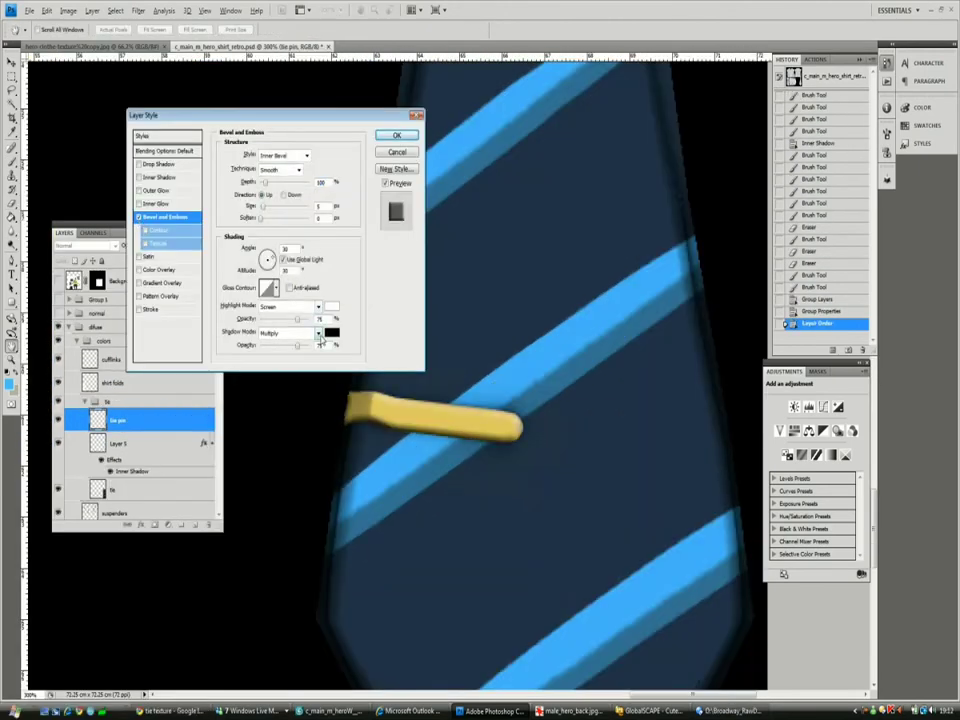
{"action": "left_click", "coordinate": [319, 338]}
{"action": "left_click", "coordinate": [290, 346]}
{"action": "left_click", "coordinate": [331, 332]}
{"action": "left_click", "coordinate": [408, 273]}
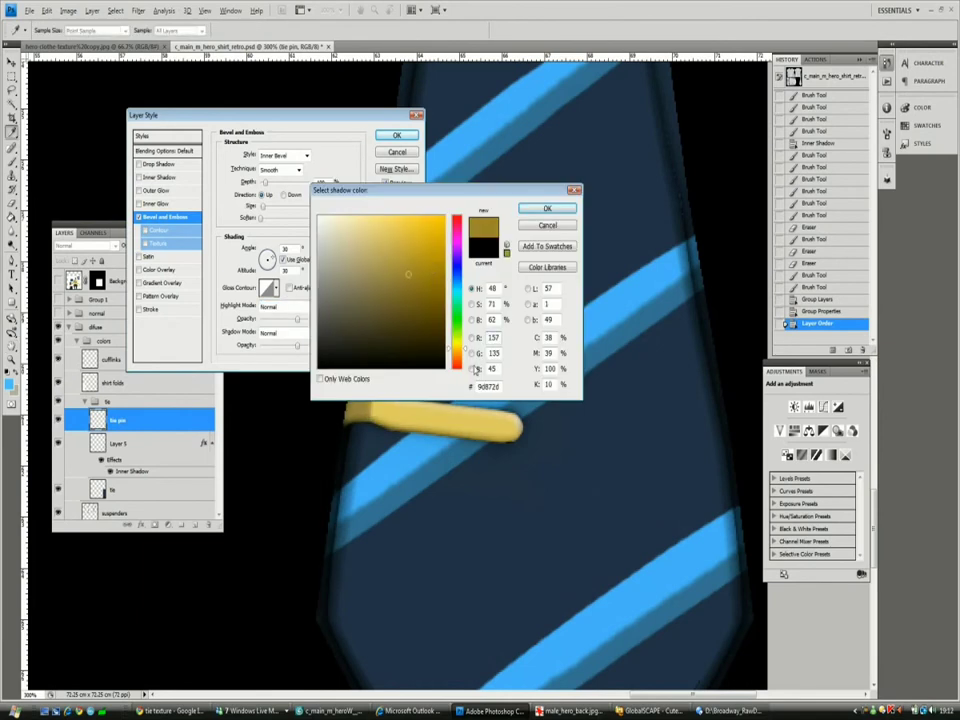
{"action": "left_click", "coordinate": [473, 338]}
{"action": "left_click", "coordinate": [547, 208]}
{"action": "left_click", "coordinate": [331, 306]}
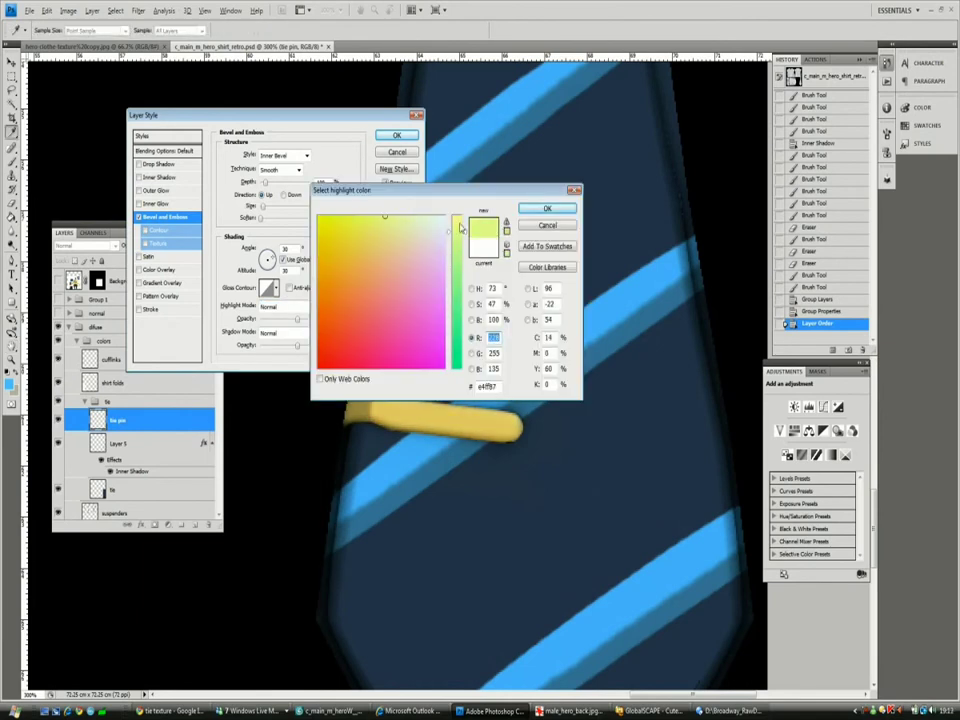
{"action": "key", "text": "Return"}
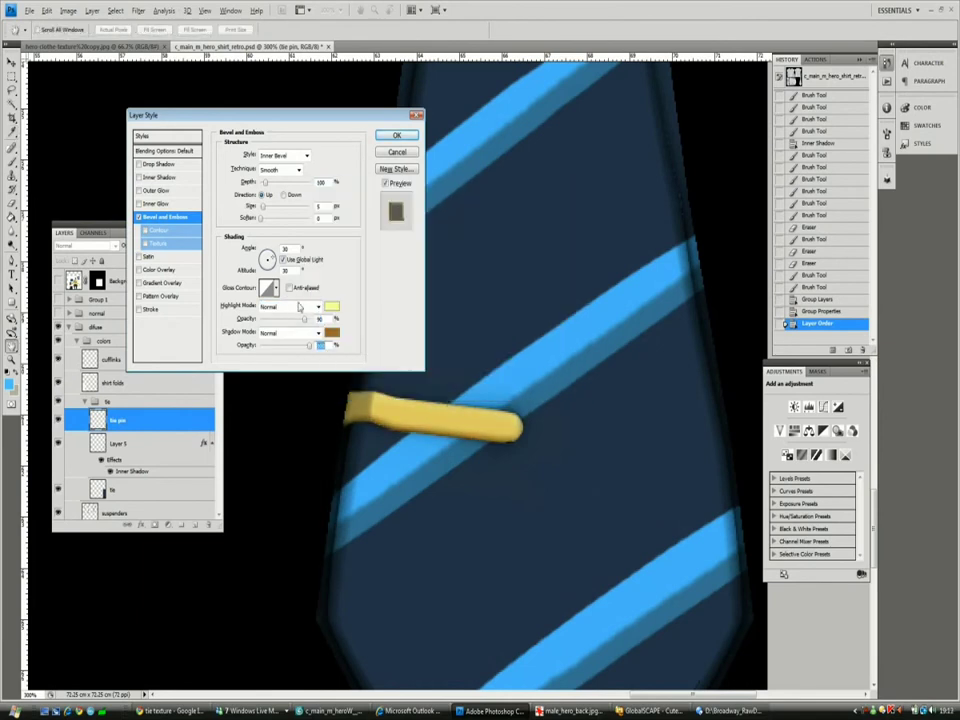
{"action": "left_click_drag", "start_coordinate": [264, 206], "coordinate": [260, 207]}
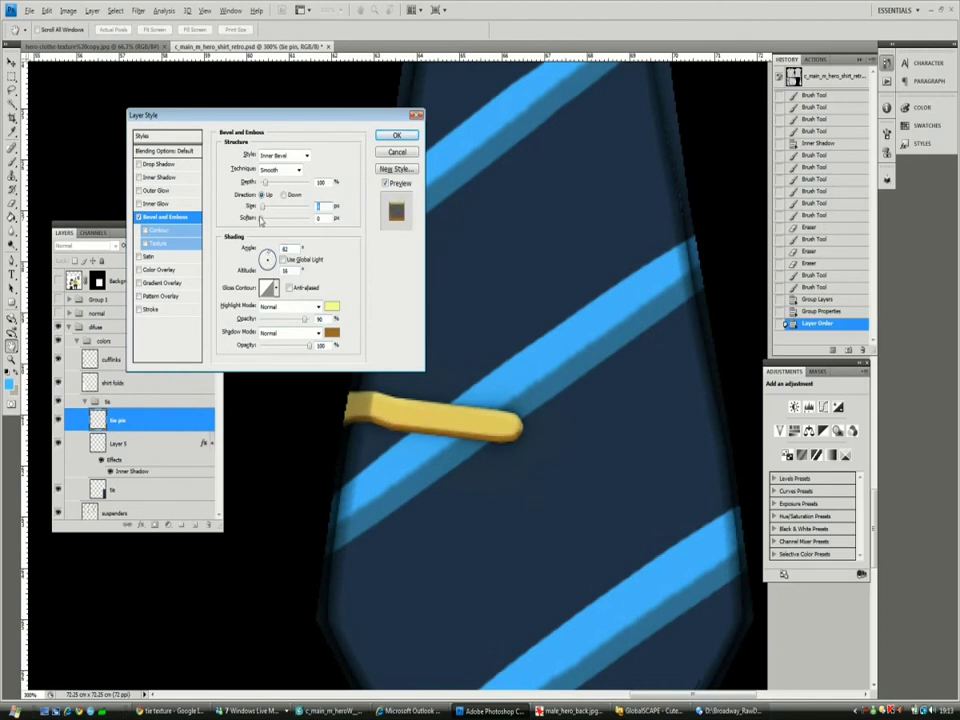
{"action": "left_click", "coordinate": [396, 135]}
{"action": "key", "text": "ctrl+minus"}
{"action": "key", "text": "alt+Tab"}
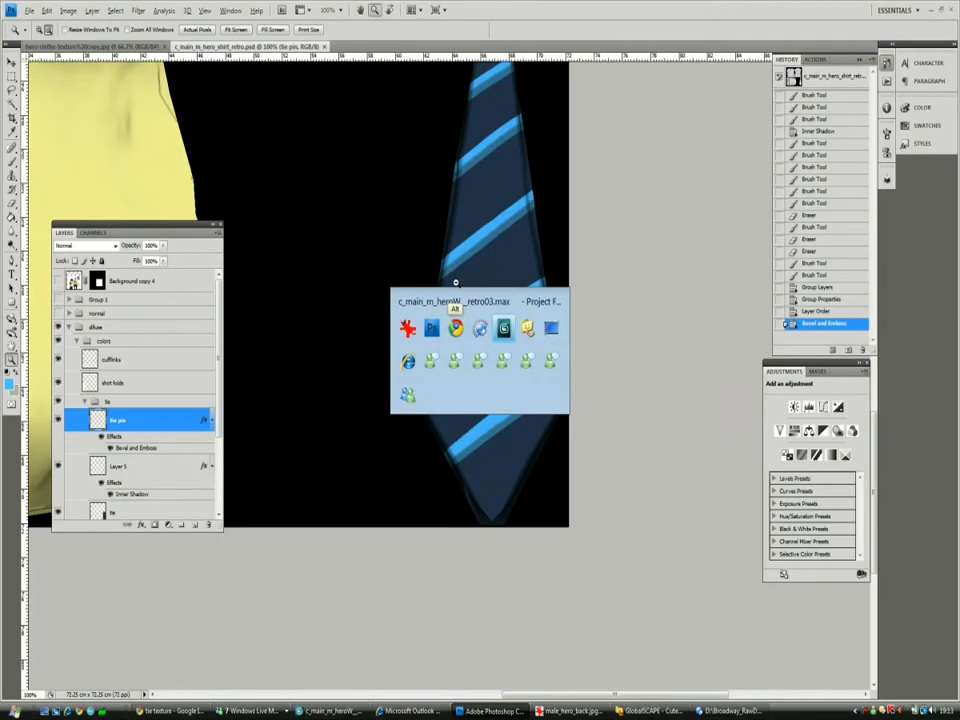
Step: Render the 3ds Max perspective view to preview the painted tie and tie pin
{"action": "scroll", "coordinate": [447, 368], "scroll_direction": "up", "scroll_amount": 5}
{"action": "key", "text": "shift+q"}
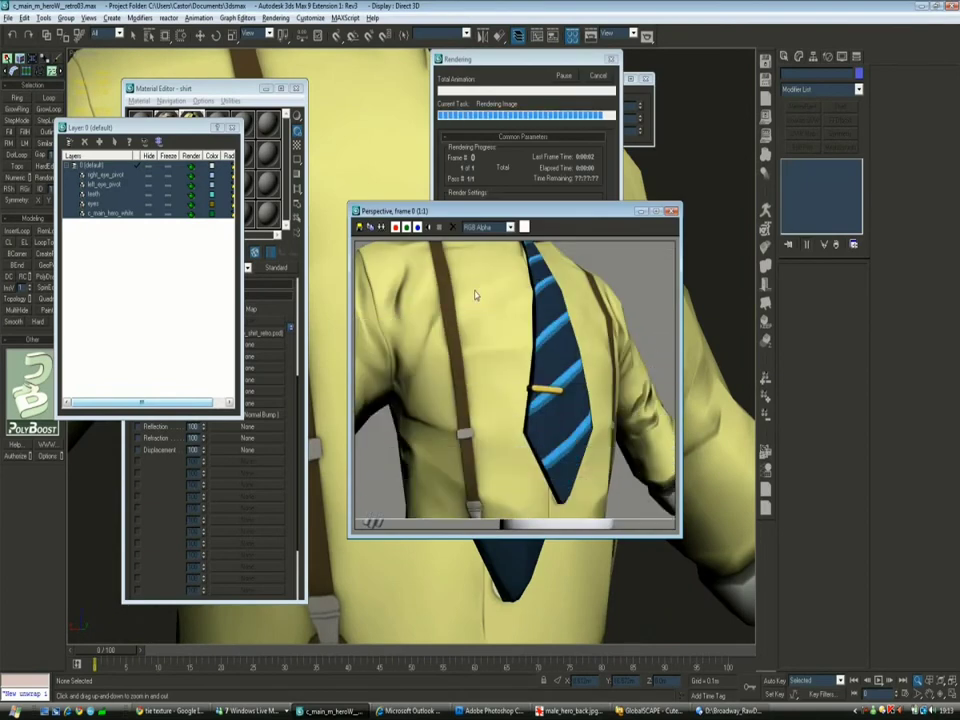
{"action": "left_click", "coordinate": [509, 159]}
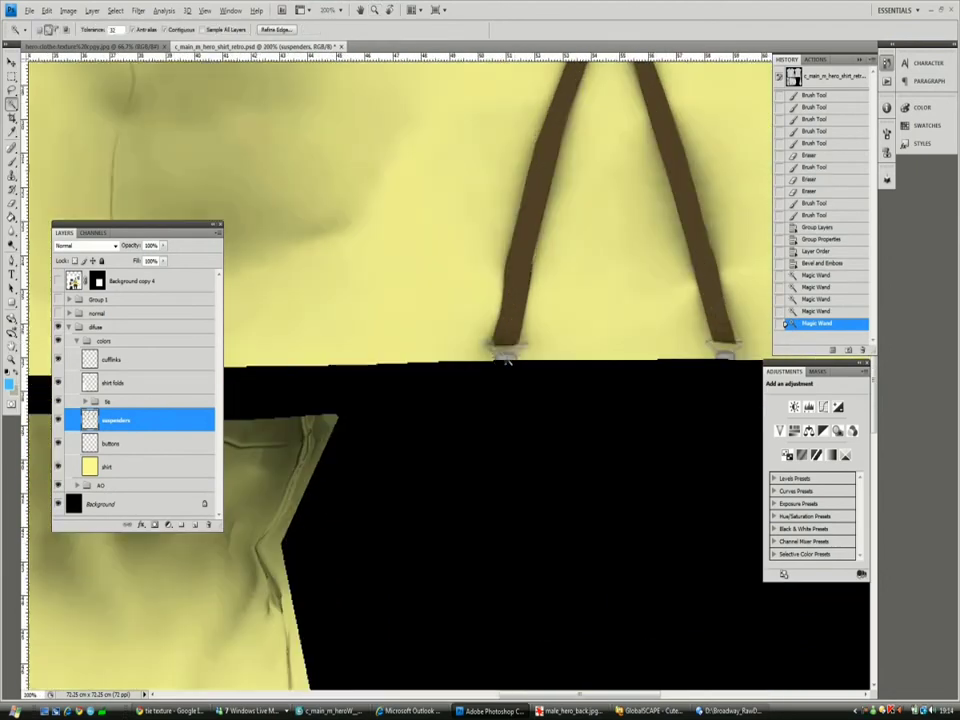
Step: Group the suspender layers as 'suspenders' and cut the Pen-outlined strap loops onto their own layer
{"action": "key", "text": "ctrl+j"}
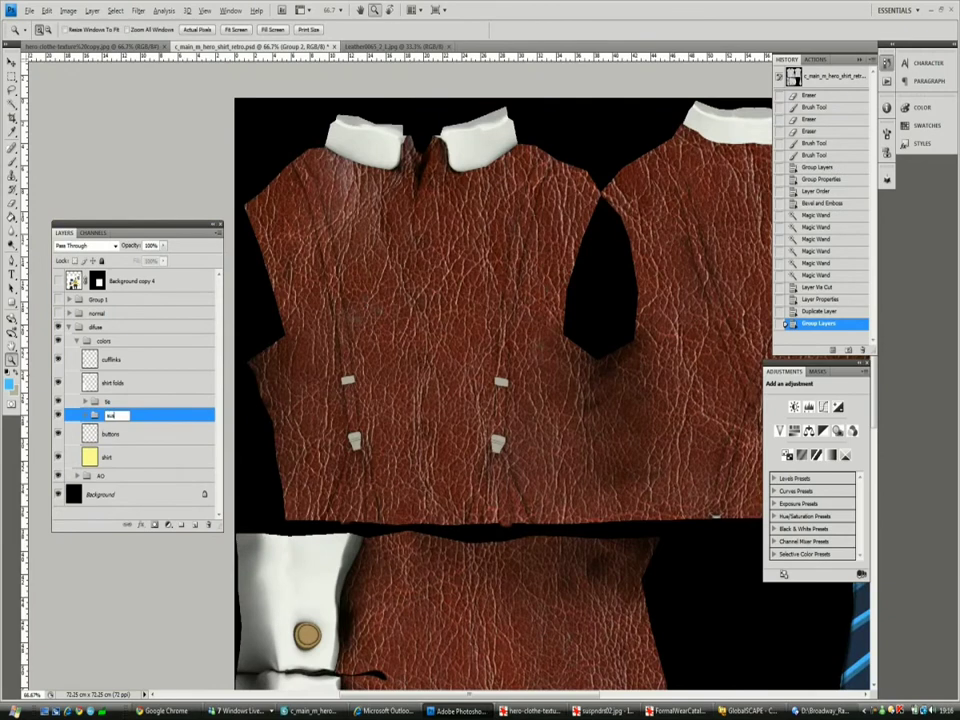
{"action": "key", "text": "Return"}
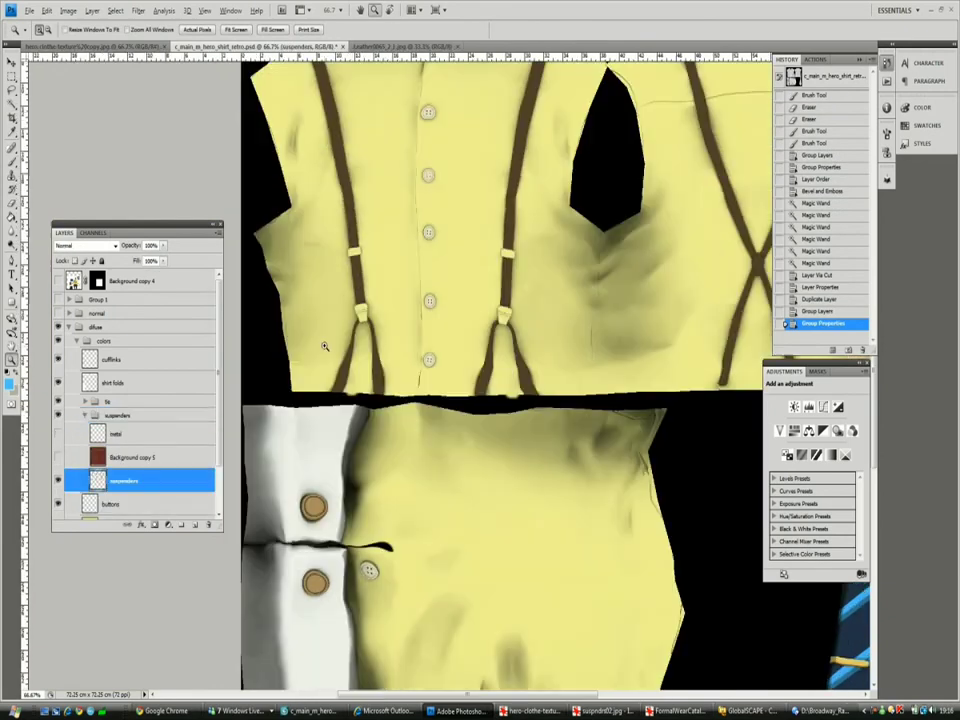
{"action": "key", "text": "p"}
{"action": "left_click", "coordinate": [357, 313]}
{"action": "left_click", "coordinate": [505, 318]}
{"action": "left_click", "coordinate": [566, 372]}
{"action": "left_click", "coordinate": [555, 400]}
{"action": "left_click", "coordinate": [300, 400]}
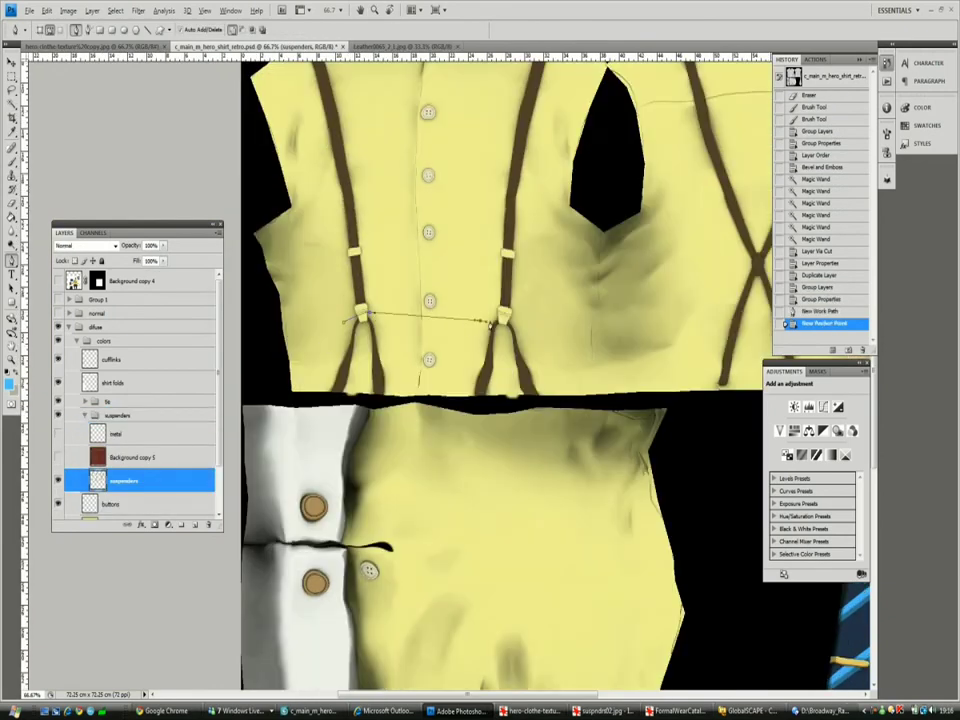
{"action": "left_click", "coordinate": [330, 340]}
{"action": "key", "text": "ctrl+Return"}
{"action": "key", "text": "shift+ctrl+j"}
Step: Mask the leather texture layer to the loop shape, unlink the mask, and resize the leather
{"action": "left_click", "coordinate": [57, 457]}
{"action": "left_click", "coordinate": [150, 457]}
{"action": "left_click", "coordinate": [97, 481], "text": "ctrl"}
{"action": "left_click", "coordinate": [167, 524]}
{"action": "key", "text": "z"}
{"action": "left_click", "coordinate": [460, 245], "text": "alt"}
{"action": "key", "text": "ctrl+t"}
{"action": "key", "text": "ctrl+minus"}
{"action": "key", "text": "ctrl+minus"}
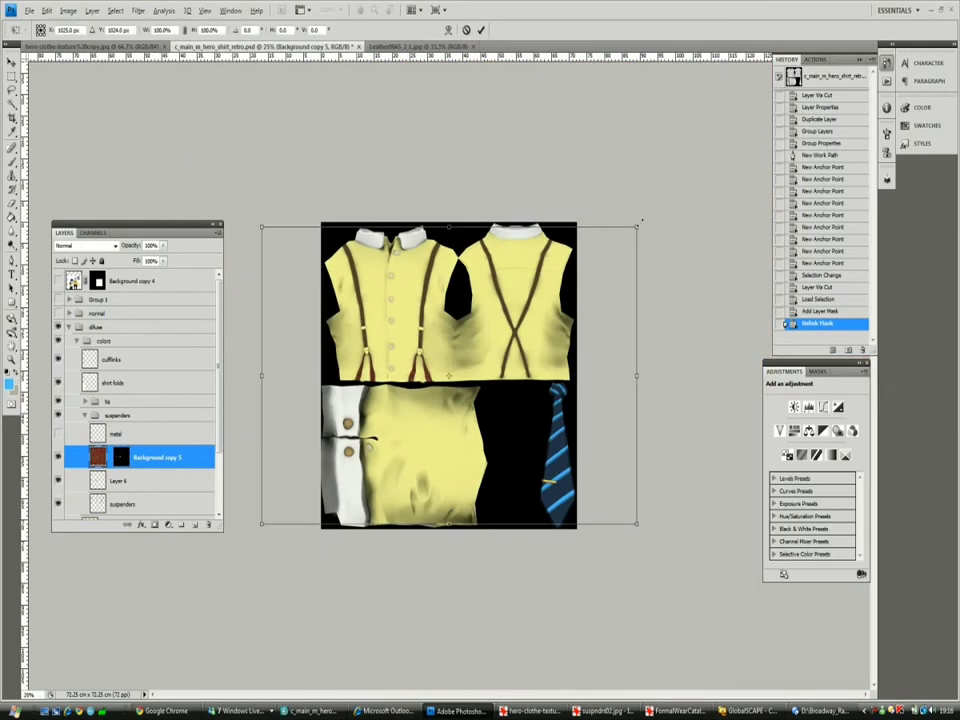
{"action": "key", "text": "ctrl+plus"}
{"action": "key", "text": "ctrl+plus"}
{"action": "key", "text": "ctrl+plus"}
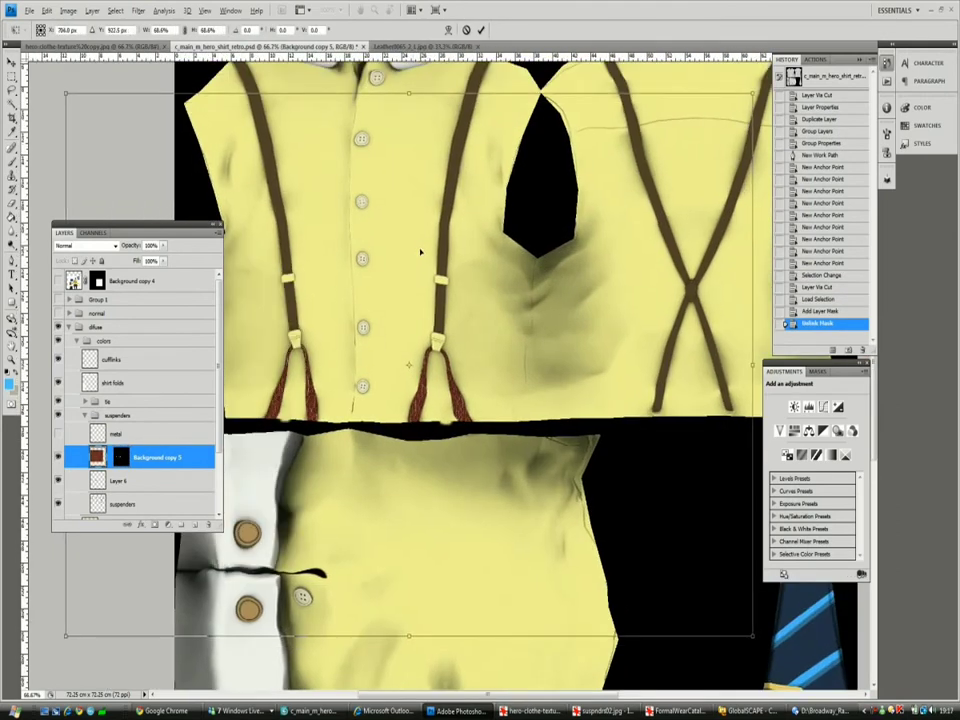
{"action": "key", "text": "Return"}
{"action": "key", "text": "z"}
{"action": "left_click", "coordinate": [390, 386]}
{"action": "left_click", "coordinate": [390, 386]}
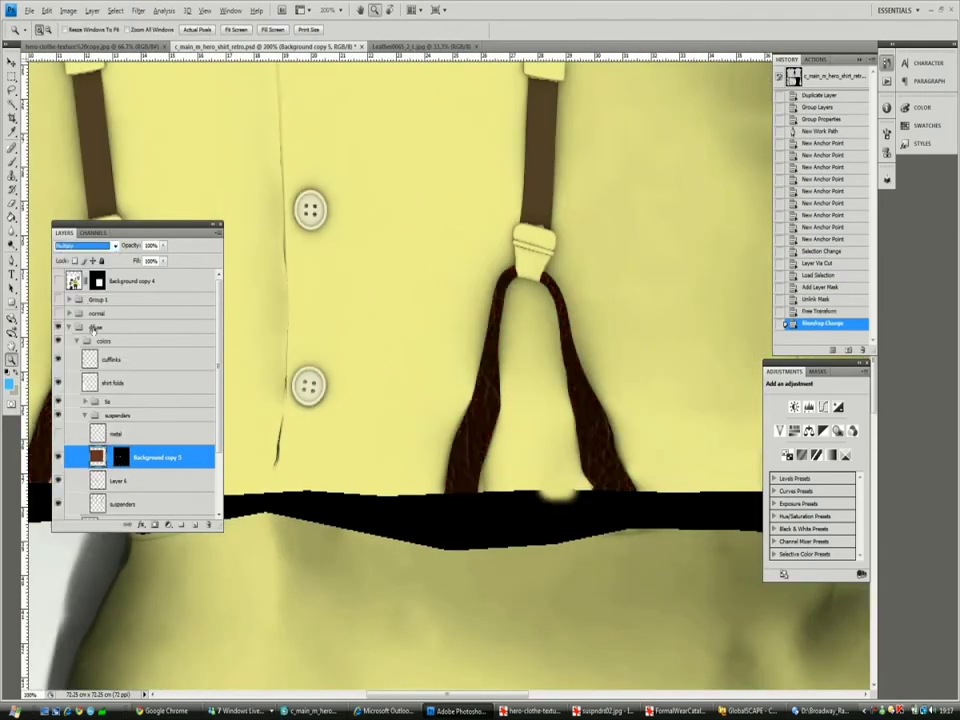
Step: Desaturate the leather texture and apply Auto Contrast
{"action": "double_click", "coordinate": [82, 452]}
{"action": "key", "text": "Escape"}
{"action": "left_click", "coordinate": [68, 10]}
{"action": "mouse_move", "coordinate": [86, 32]}
{"action": "left_click", "coordinate": [170, 158]}
{"action": "left_click", "coordinate": [68, 10]}
{"action": "left_click", "coordinate": [80, 62]}
{"action": "left_click", "coordinate": [121, 457], "text": "shift"}
{"action": "key", "text": "ctrl+minus"}
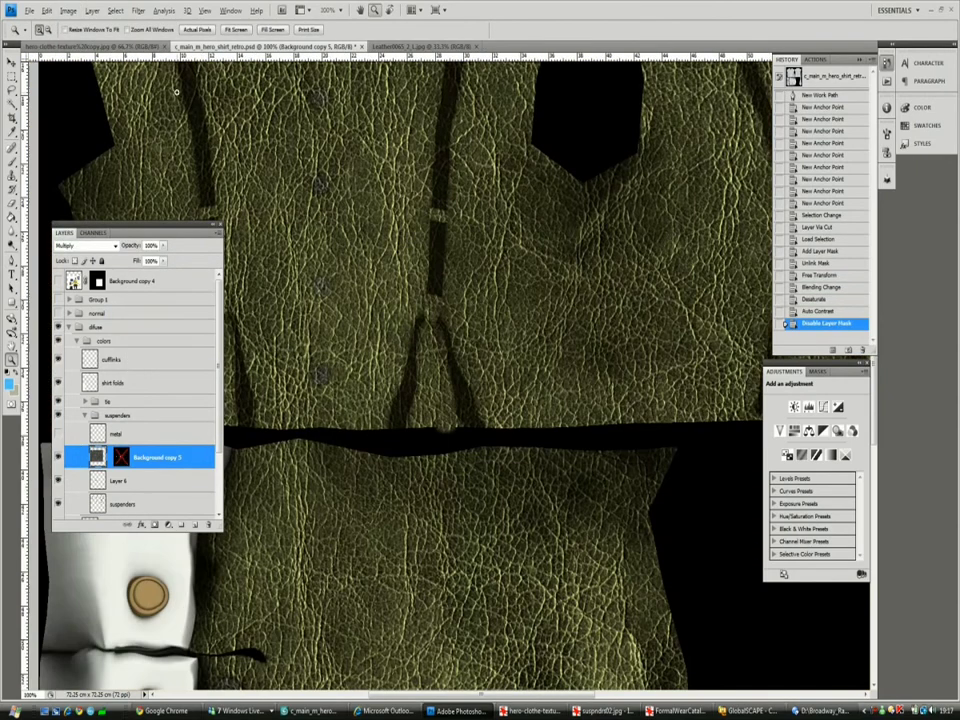
Step: Apply Brightness/Contrast to the leather and re-enable its mask
{"action": "left_click", "coordinate": [68, 10]}
{"action": "mouse_move", "coordinate": [86, 32]}
{"action": "left_click", "coordinate": [214, 37]}
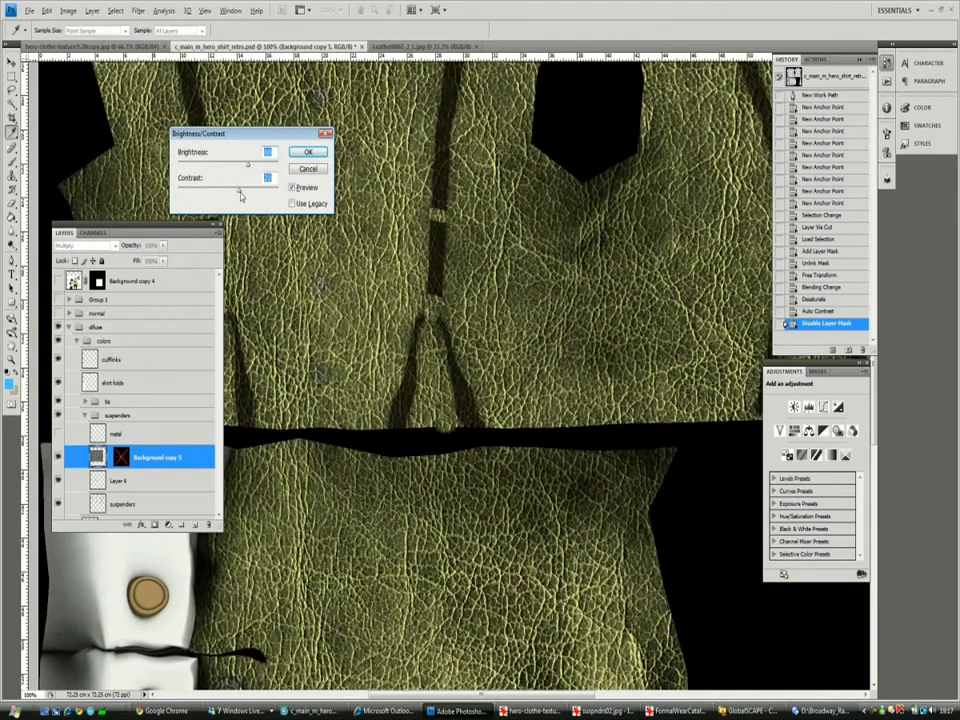
{"action": "key", "text": "Return"}
{"action": "left_click", "coordinate": [121, 457], "text": "shift"}
{"action": "key", "text": "z"}
{"action": "left_click", "coordinate": [392, 380]}
Step: Move Layer 6 above the leather layer and set it to Multiply blending
{"action": "key", "text": "shift+plus"}
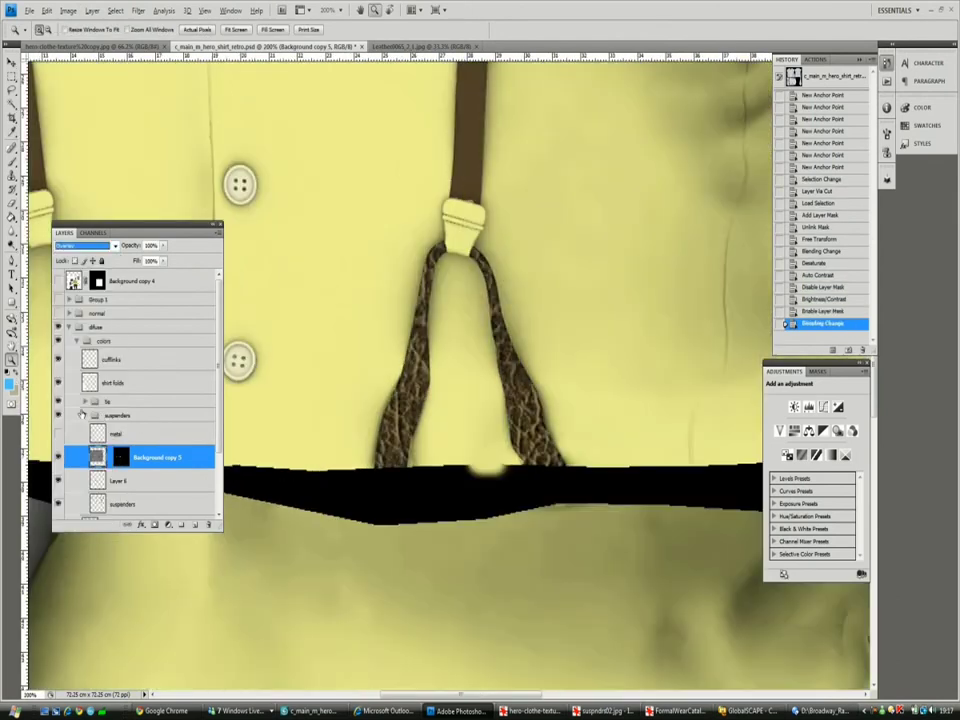
{"action": "left_click_drag", "start_coordinate": [130, 481], "coordinate": [158, 455]}
{"action": "left_click", "coordinate": [86, 245]}
{"action": "left_click", "coordinate": [88, 297]}
Step: Try placing the suspenders group below the shirt, then undo the move
{"action": "left_click", "coordinate": [84, 414]}
{"action": "left_click", "coordinate": [106, 416]}
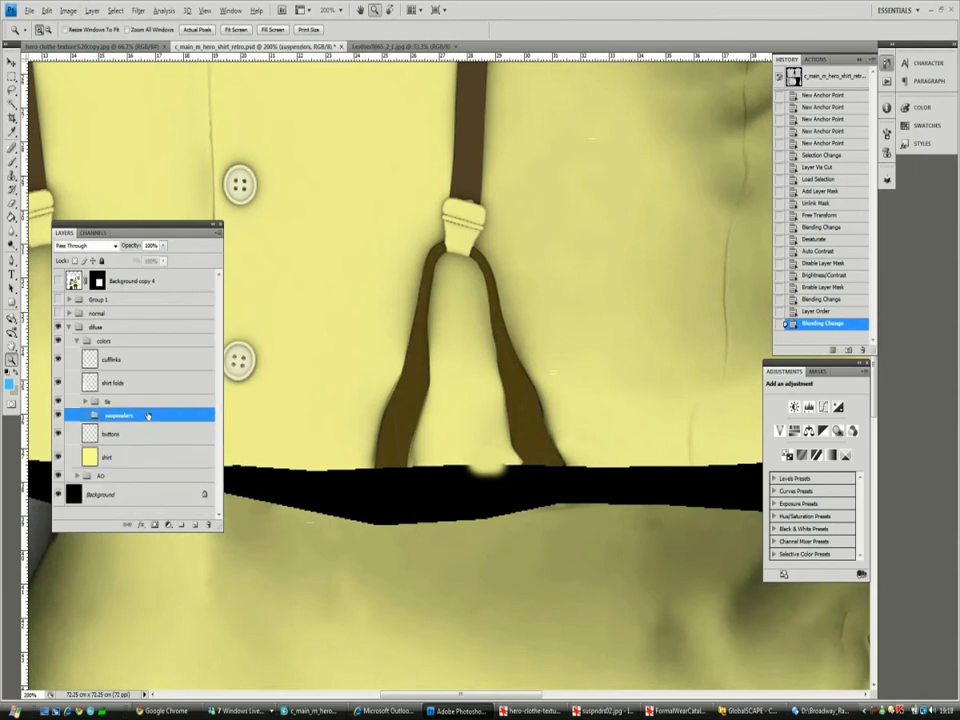
{"action": "double_click", "coordinate": [148, 422]}
{"action": "left_click", "coordinate": [546, 251]}
{"action": "left_click_drag", "start_coordinate": [130, 416], "coordinate": [137, 466]}
{"action": "key", "text": "ctrl+z"}
Step: Move the suspenders group above the colors group and hide colors
{"action": "left_click", "coordinate": [85, 415]}
{"action": "key", "text": "ctrl+minus"}
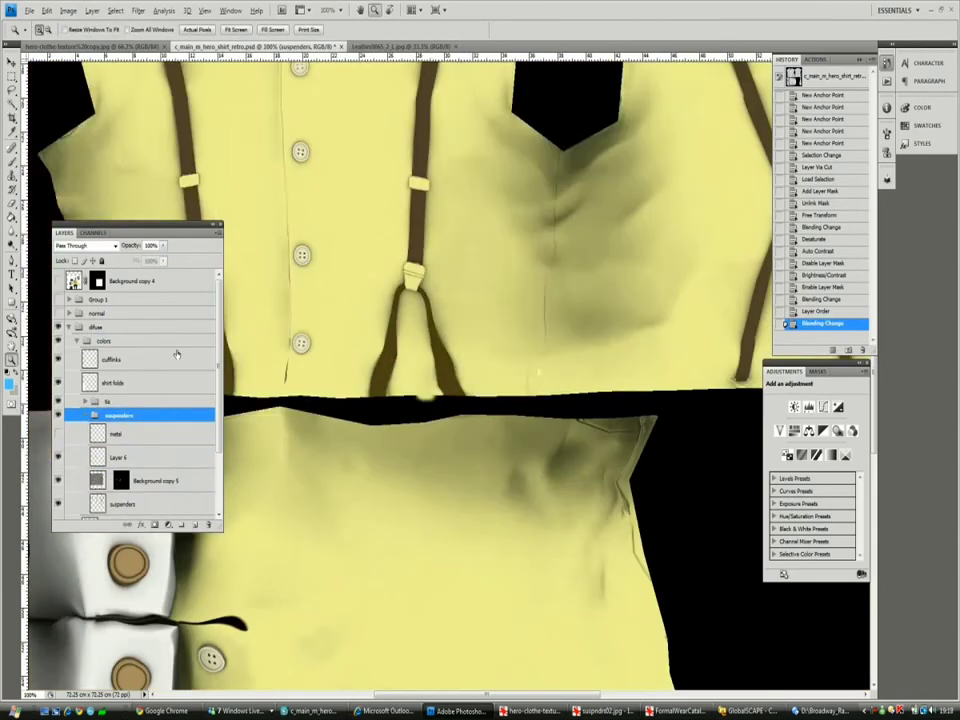
{"action": "left_click", "coordinate": [84, 414]}
{"action": "left_click_drag", "start_coordinate": [86, 418], "coordinate": [119, 343]}
{"action": "left_click", "coordinate": [77, 355]}
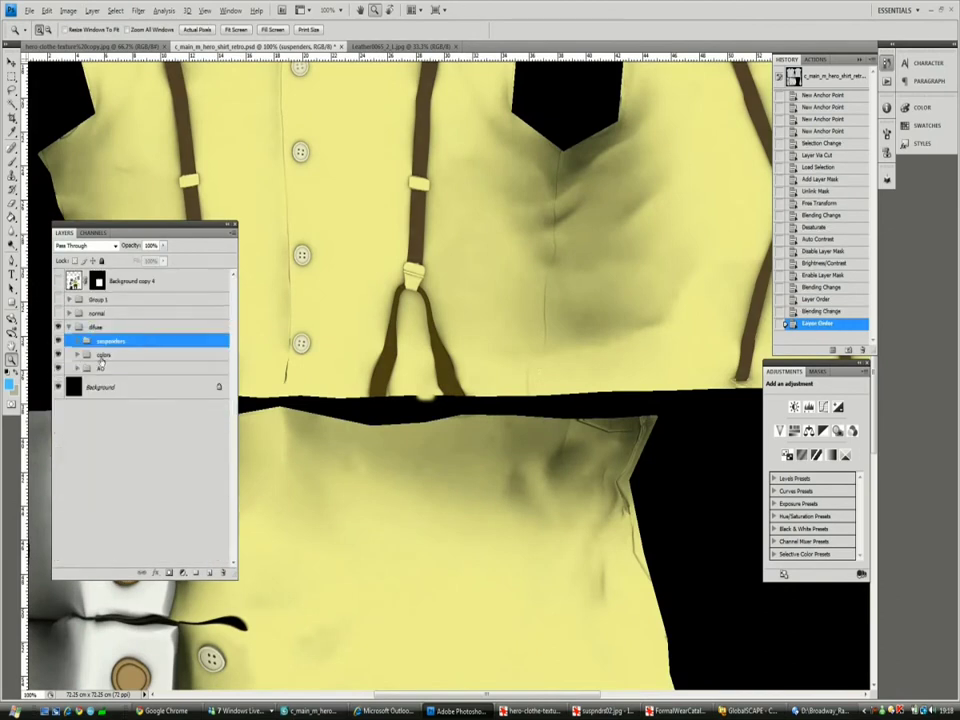
{"action": "left_click", "coordinate": [57, 355]}
{"action": "key", "text": "ctrl+plus"}
{"action": "left_click", "coordinate": [85, 341]}
Step: Set the leather texture layer to Overlay blending
{"action": "left_click", "coordinate": [86, 245]}
{"action": "left_click", "coordinate": [106, 263]}
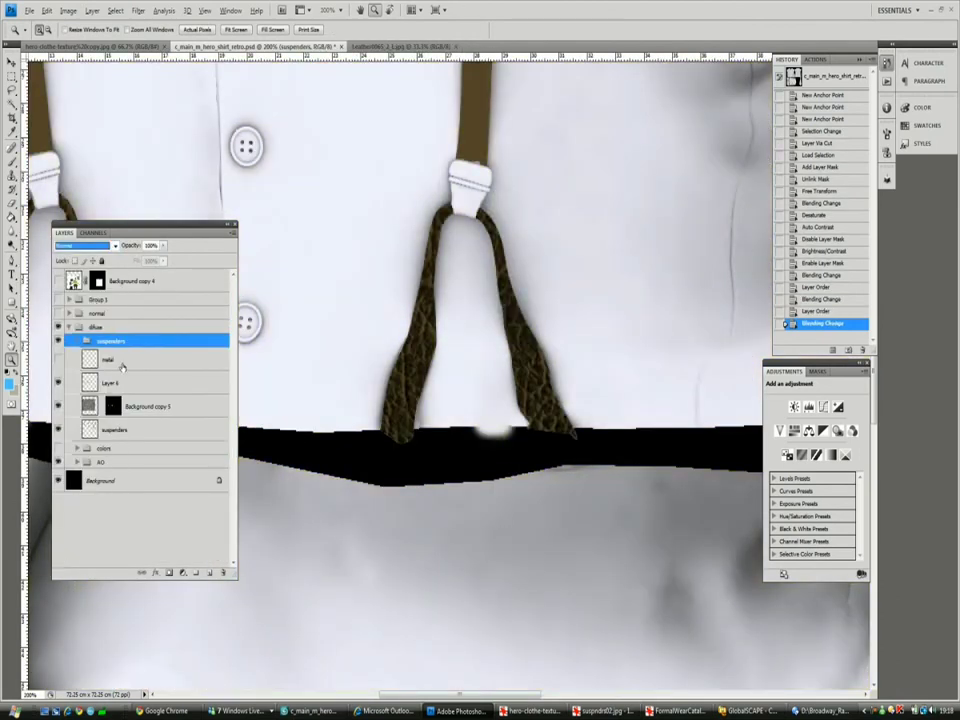
{"action": "left_click", "coordinate": [150, 406]}
{"action": "scroll", "coordinate": [112, 247], "scroll_direction": "down", "scroll_amount": 11}
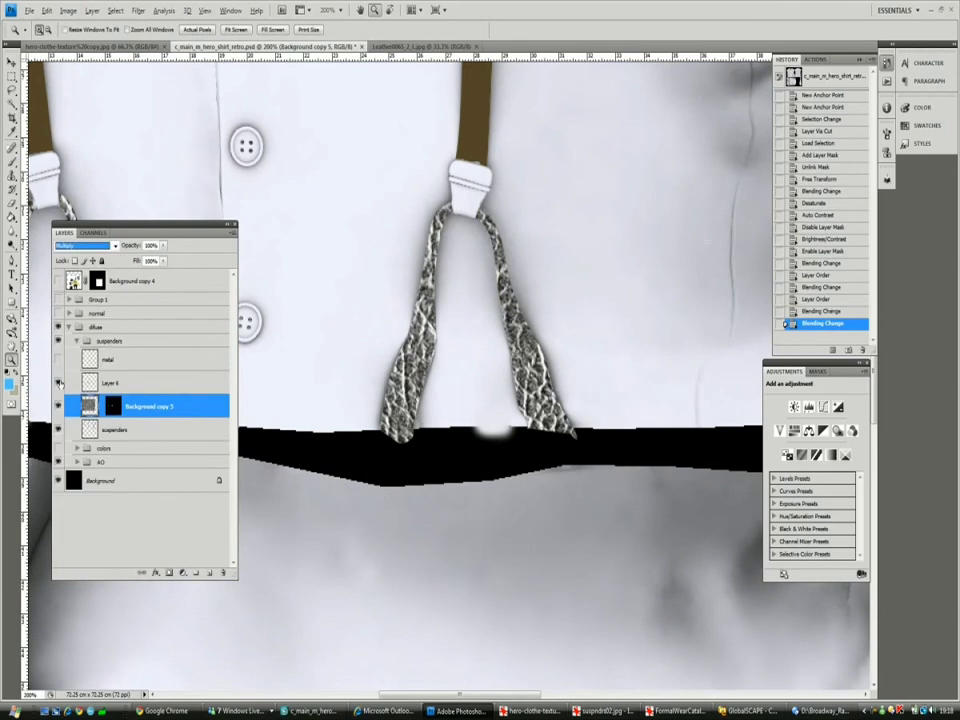
Step: Move Layer 6 below the leather layer and fill its loop shape with a warm brown
{"action": "scroll", "coordinate": [116, 250], "scroll_direction": "up", "scroll_amount": 9}
{"action": "left_click_drag", "start_coordinate": [110, 382], "coordinate": [116, 406]}
{"action": "left_click", "coordinate": [90, 406], "text": "ctrl"}
{"action": "left_click", "coordinate": [10, 381]}
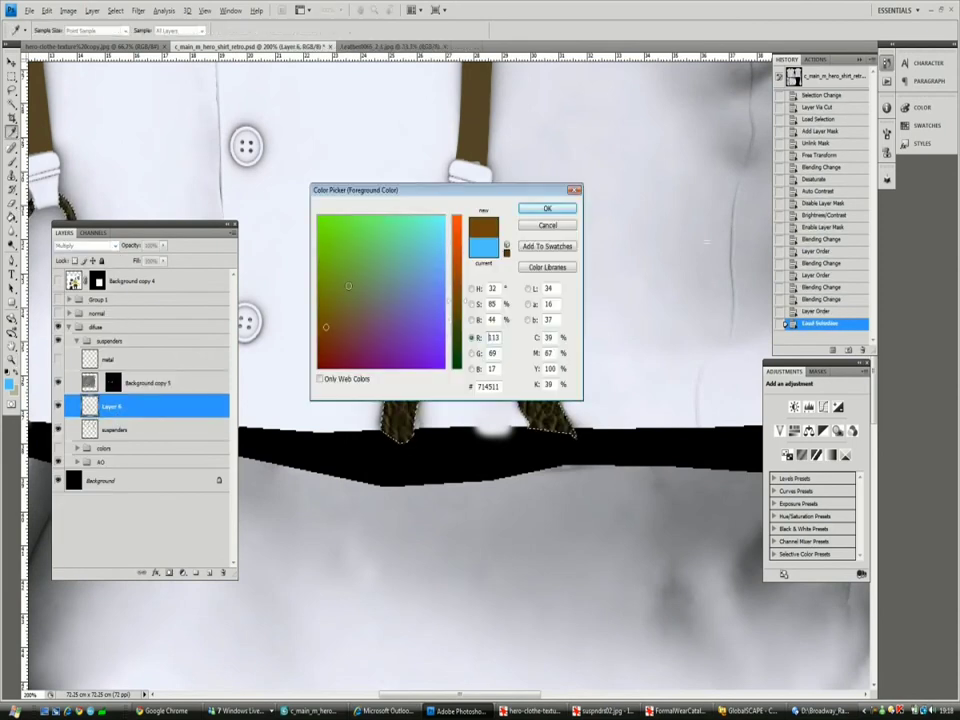
{"action": "left_click_drag", "start_coordinate": [470, 306], "coordinate": [462, 246]}
{"action": "left_click", "coordinate": [337, 311]}
{"action": "left_click_drag", "start_coordinate": [370, 283], "coordinate": [472, 125]}
{"action": "left_click", "coordinate": [547, 208]}
{"action": "key", "text": "shift+F5"}
{"action": "left_click", "coordinate": [370, 259]}
{"action": "key", "text": "ctrl+minus"}
Step: Deselect and set the leather texture layer's opacity to 50%
{"action": "key", "text": "g"}
{"action": "left_click", "coordinate": [354, 270]}
{"action": "key", "text": "ctrl+d"}
{"action": "key", "text": "ctrl+plus"}
{"action": "key", "text": "v"}
{"action": "left_click", "coordinate": [424, 289], "text": "ctrl"}
{"action": "key", "text": "3"}
{"action": "key", "text": "5"}
{"action": "key", "text": "z"}
{"action": "key", "text": "ctrl+minus"}
{"action": "key", "text": "ctrl+minus"}
{"action": "left_click", "coordinate": [60, 366]}
Step: Set the suspenders group's blending mode to Multiply
{"action": "left_click", "coordinate": [104, 341]}
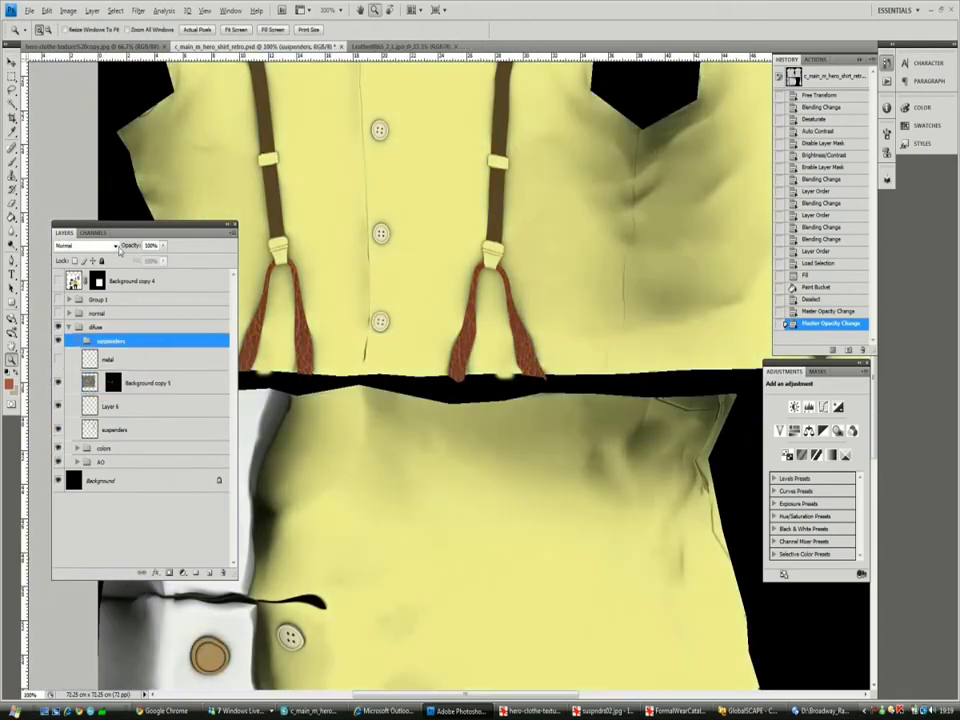
{"action": "left_click", "coordinate": [86, 245]}
{"action": "left_click", "coordinate": [66, 226]}
{"action": "key", "text": "ctrl+plus"}
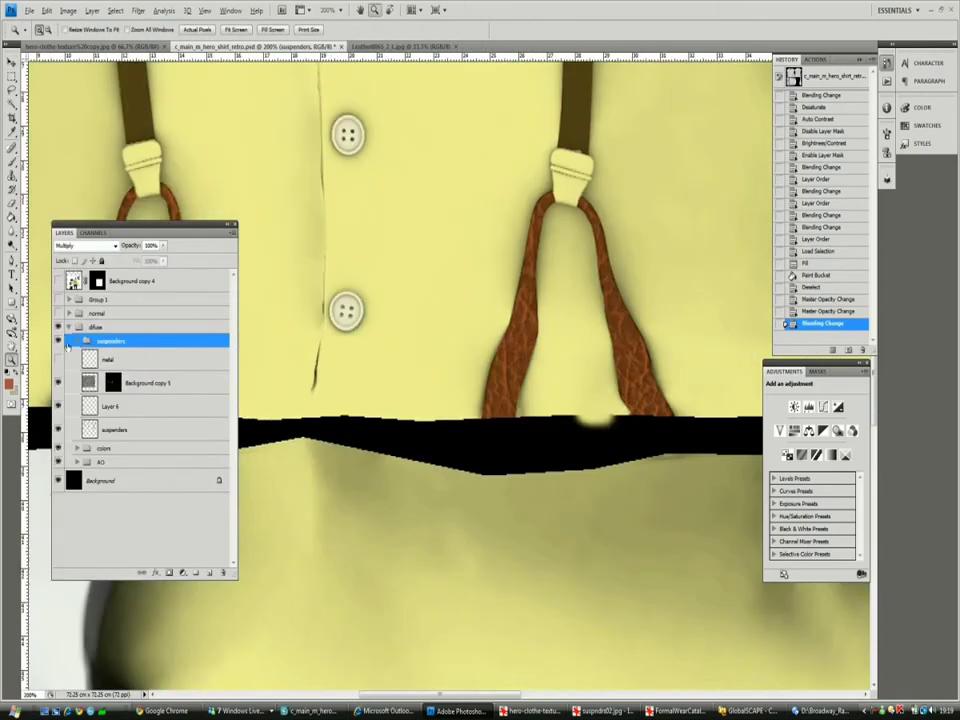
{"action": "left_click", "coordinate": [95, 327]}
{"action": "left_click", "coordinate": [77, 341]}
{"action": "key", "text": "alt+bracketleft"}
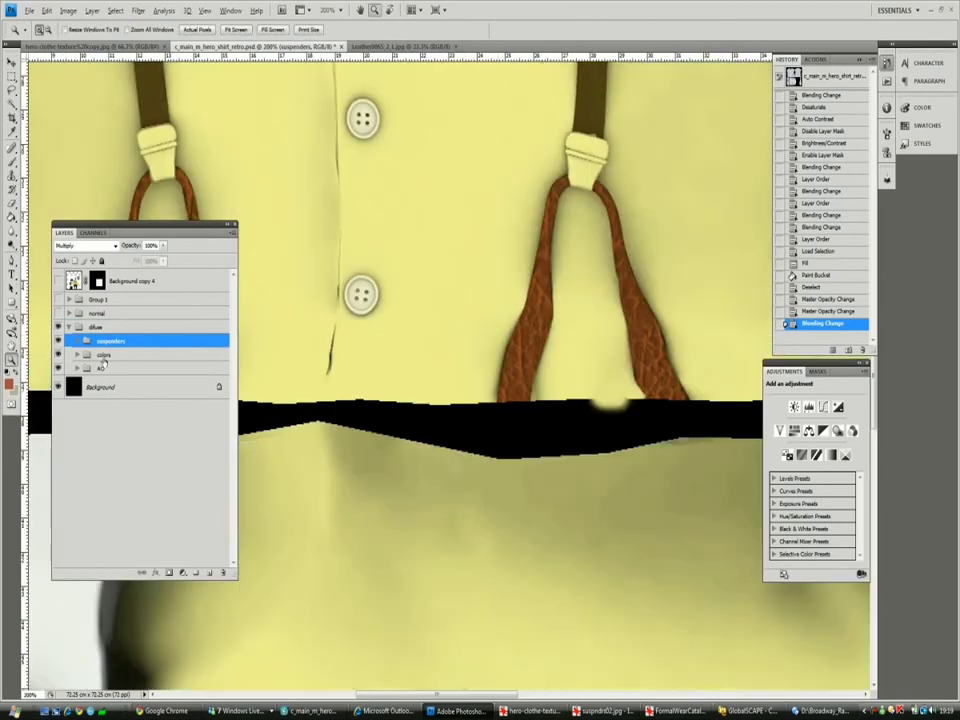
{"action": "left_click", "coordinate": [86, 341]}
{"action": "left_click", "coordinate": [100, 383]}
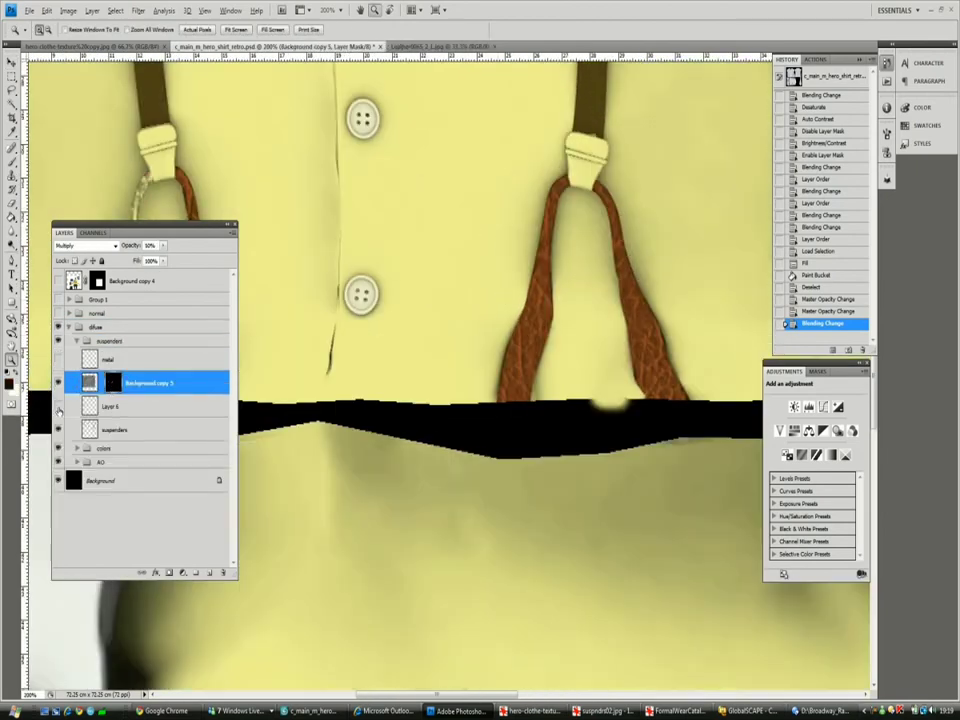
Step: Enable an Inner Glow on Layer 6 and confirm its brown glow colour
{"action": "double_click", "coordinate": [100, 406]}
{"action": "left_click", "coordinate": [155, 203]}
{"action": "left_click", "coordinate": [244, 194]}
{"action": "key", "text": "Return"}
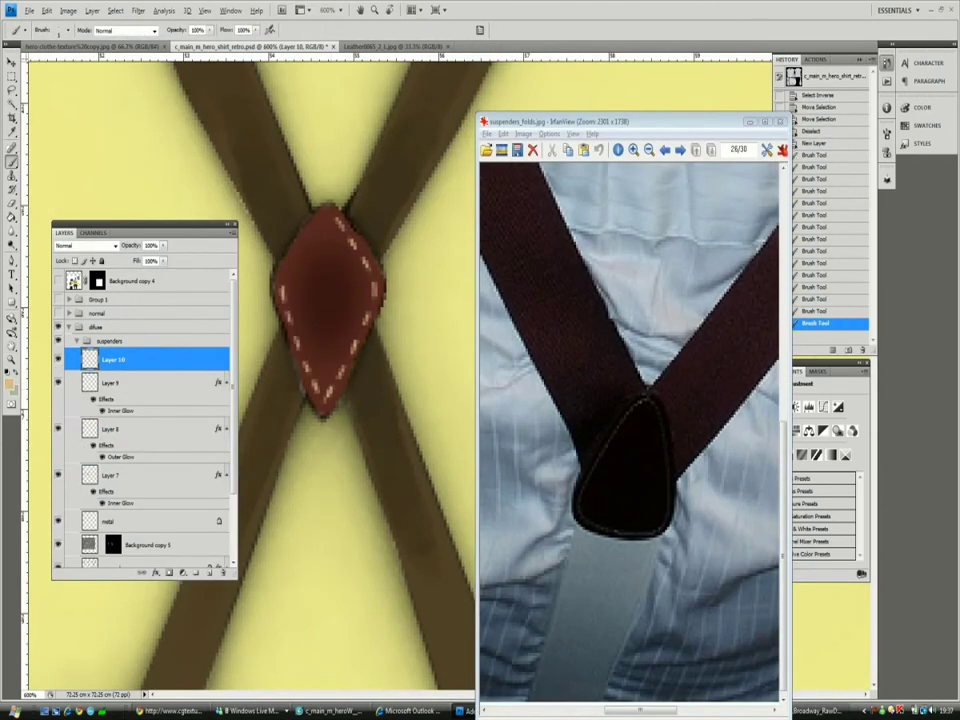
Step: Give the Layer 10 buckle a Multiply outer glow in dark reddish-brown
{"action": "double_click", "coordinate": [170, 359]}
{"action": "left_click", "coordinate": [95, 354]}
{"action": "left_click", "coordinate": [93, 367]}
{"action": "left_click", "coordinate": [235, 331]}
{"action": "left_click", "coordinate": [200, 382]}
{"action": "left_click", "coordinate": [179, 371]}
{"action": "left_click", "coordinate": [197, 422]}
{"action": "key", "text": "Return"}
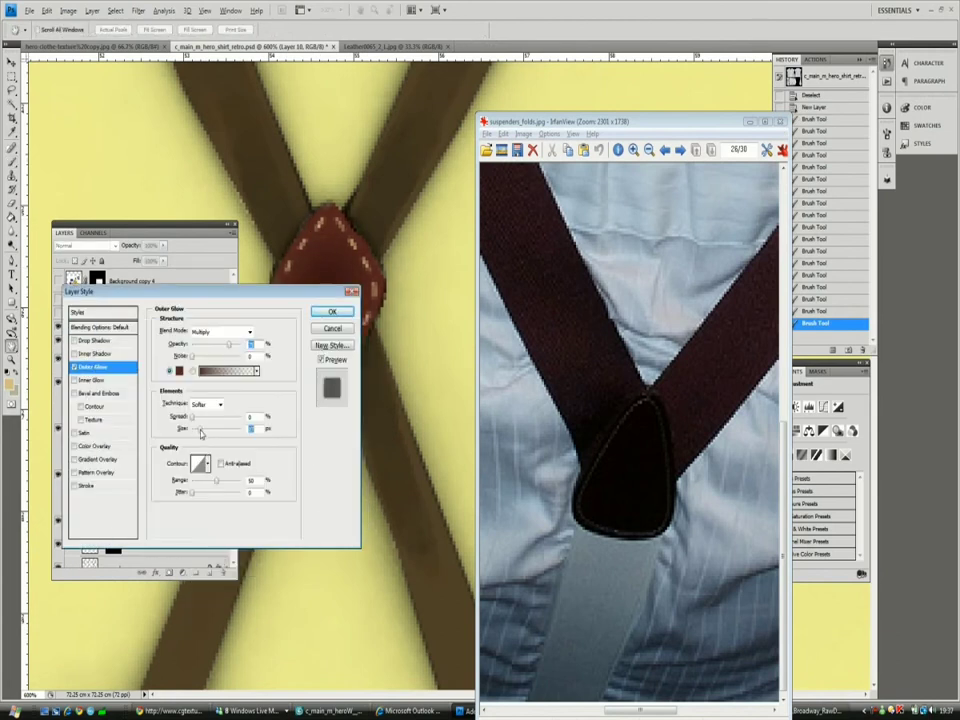
{"action": "key", "text": "Return"}
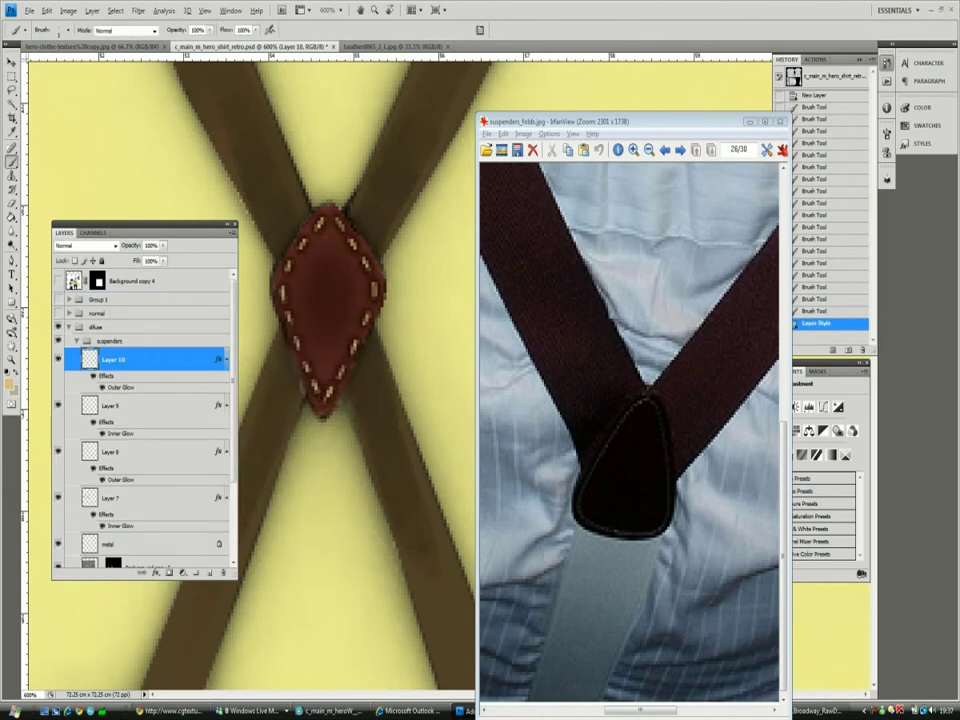
Step: Copy Layer 10's glow style and paste it onto Layer 8 for the lower buckle
{"action": "key", "text": "ctrl+alt+0"}
{"action": "key", "text": "v"}
{"action": "key", "text": "ctrl+plus"}
{"action": "key", "text": "ctrl+plus"}
{"action": "right_click", "coordinate": [145, 358]}
{"action": "key", "text": "Escape"}
{"action": "right_click", "coordinate": [100, 452]}
{"action": "right_click", "coordinate": [115, 452]}
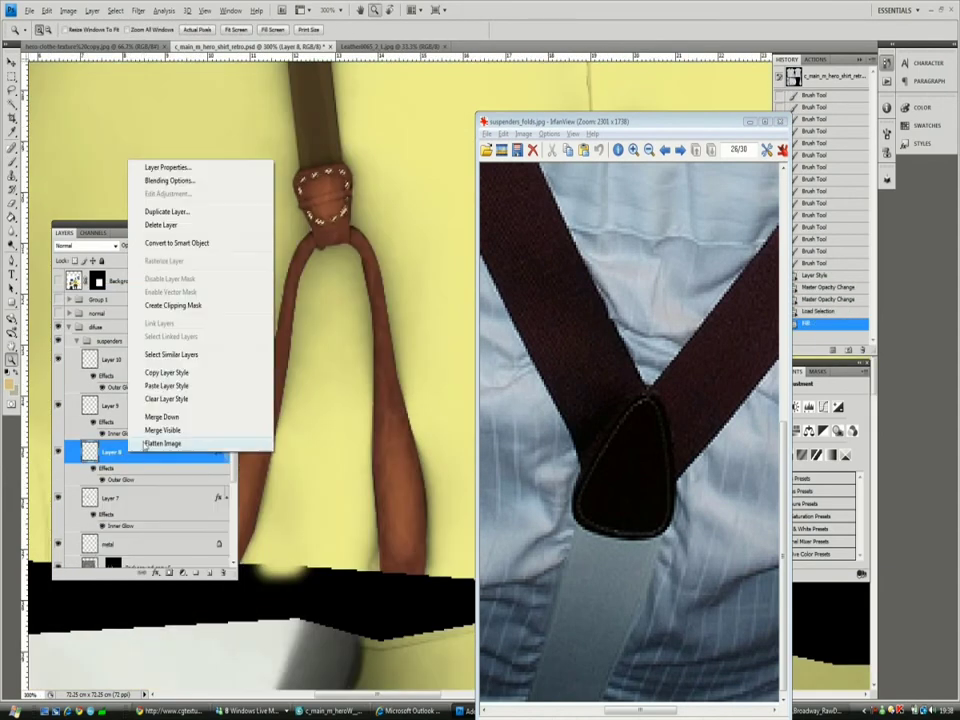
{"action": "left_click", "coordinate": [135, 372]}
{"action": "key", "text": "ctrl+d"}
Step: Apply Filter > Sharpen to the lower buckle layer
{"action": "left_click", "coordinate": [358, 200], "text": "alt"}
{"action": "left_click", "coordinate": [138, 10]}
{"action": "mouse_move", "coordinate": [180, 176]}
{"action": "left_click", "coordinate": [300, 176]}
{"action": "left_click", "coordinate": [325, 198]}
{"action": "left_click", "coordinate": [325, 198]}
Step: Tidy the lower buckle's edges, then turn off Layer 7's layer effects
{"action": "key", "text": "b"}
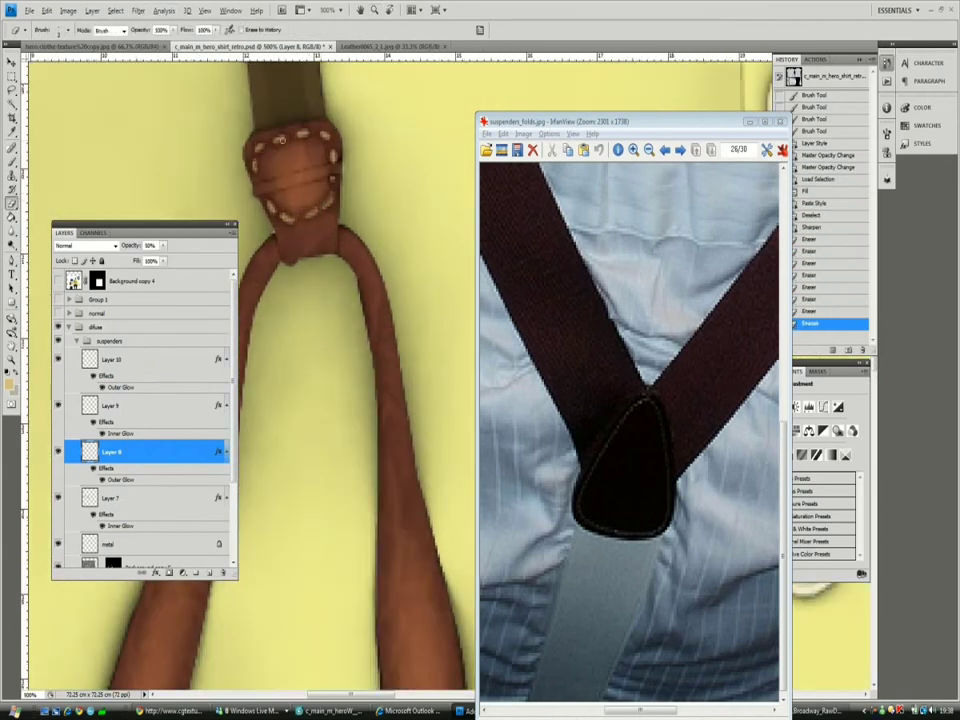
{"action": "left_click_drag", "start_coordinate": [285, 130], "coordinate": [410, 187]}
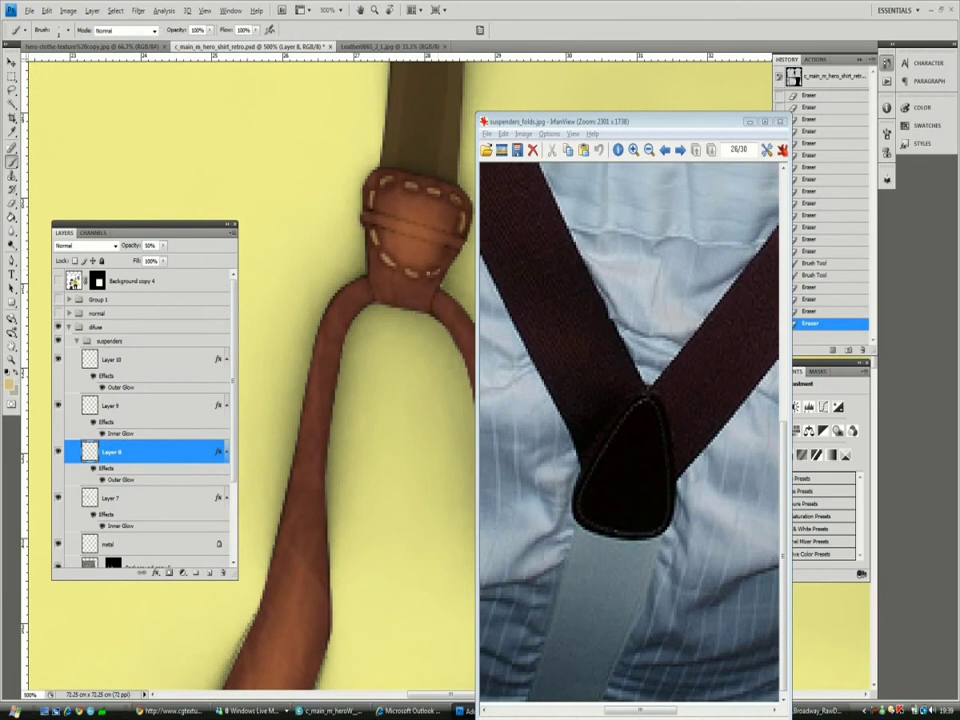
{"action": "key", "text": "ctrl+0"}
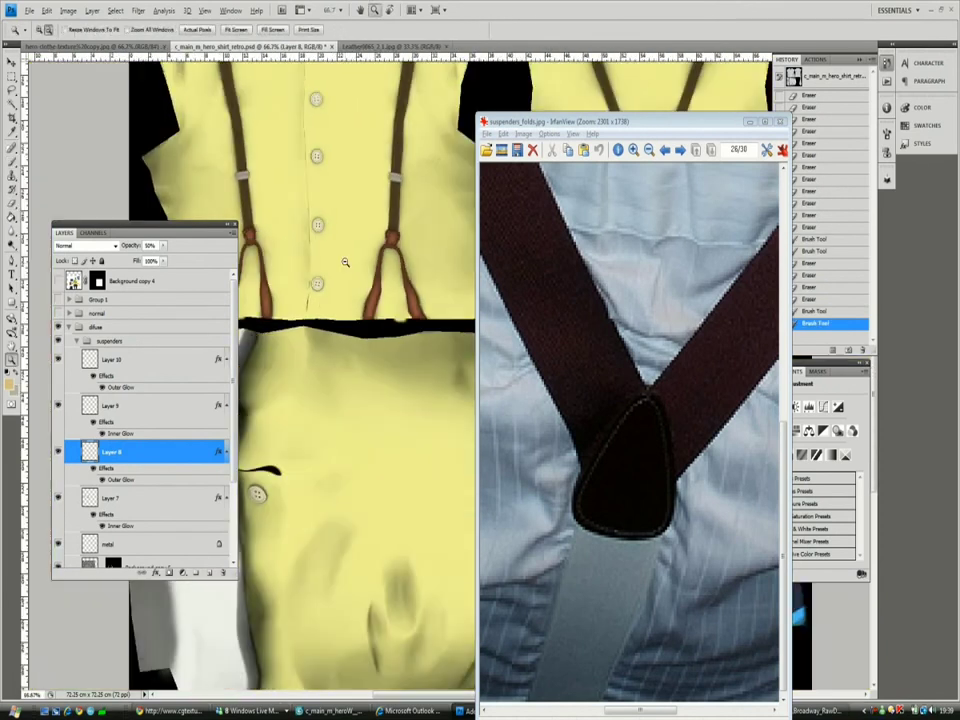
{"action": "scroll", "coordinate": [67, 437], "scroll_direction": "down", "scroll_amount": 2}
{"action": "left_click", "coordinate": [150, 388]}
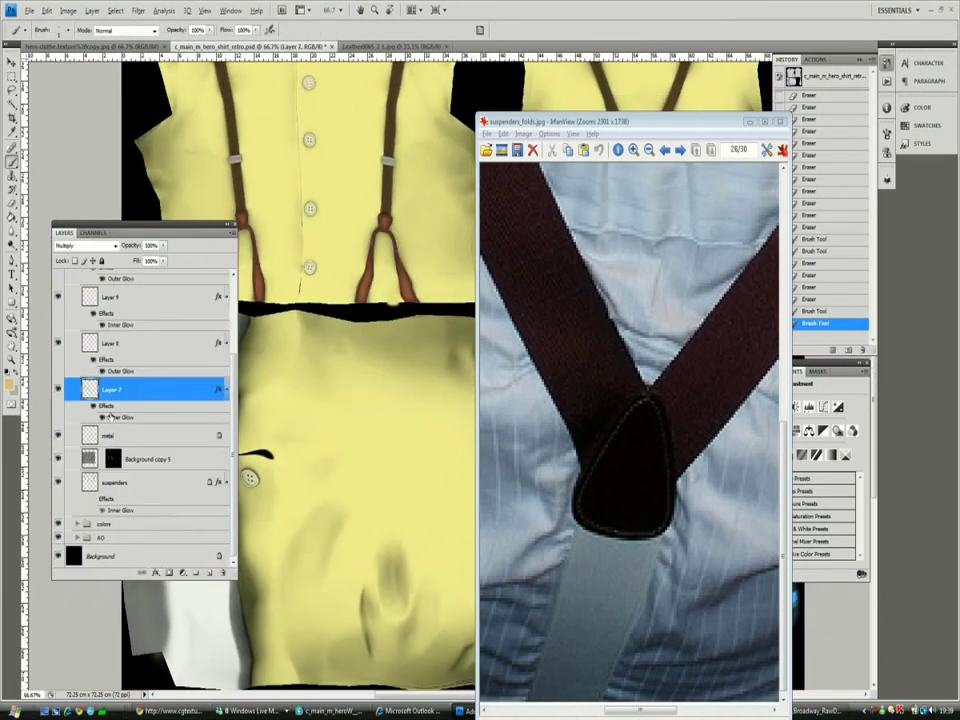
{"action": "left_click_drag", "start_coordinate": [320, 215], "coordinate": [333, 232]}
{"action": "scroll", "coordinate": [334, 232], "scroll_direction": "up", "scroll_amount": 2}
Step: Select the Front layer, return to ZBrush and accept projecting the black pinstripes
{"action": "left_click", "coordinate": [150, 458]}
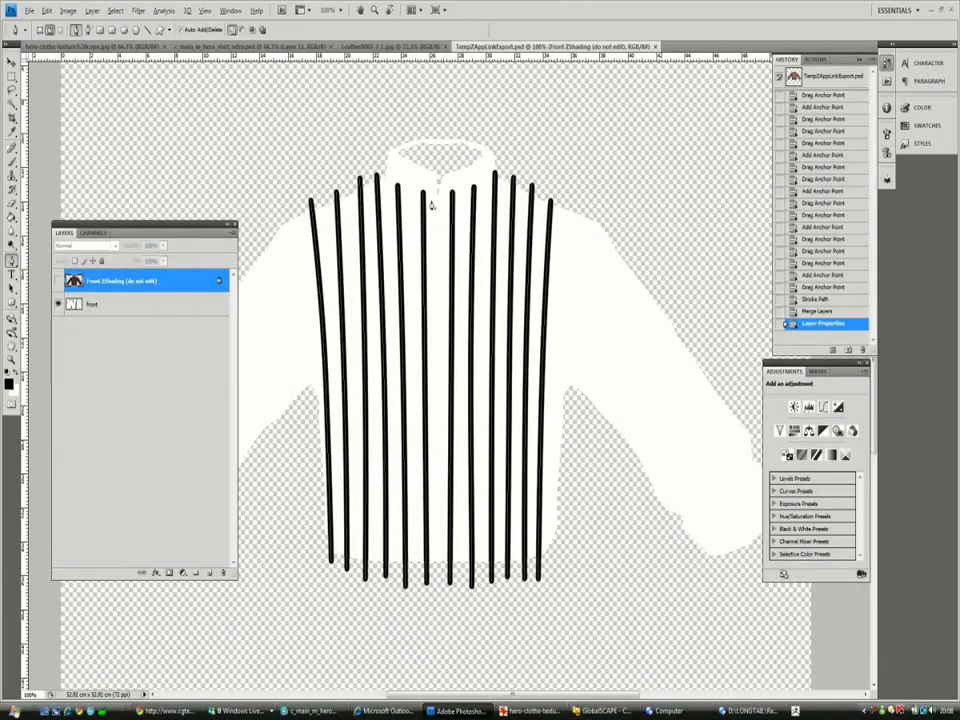
{"action": "left_click", "coordinate": [120, 304]}
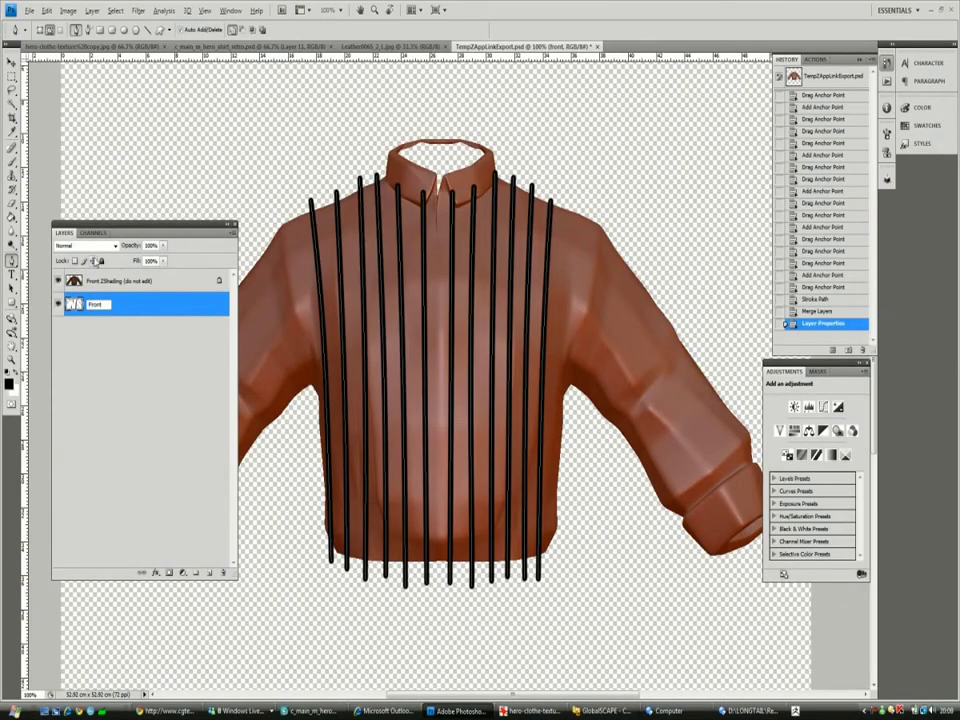
{"action": "key", "text": "alt+Tab"}
{"action": "key", "text": "alt+Tab"}
{"action": "left_click", "coordinate": [508, 184]}
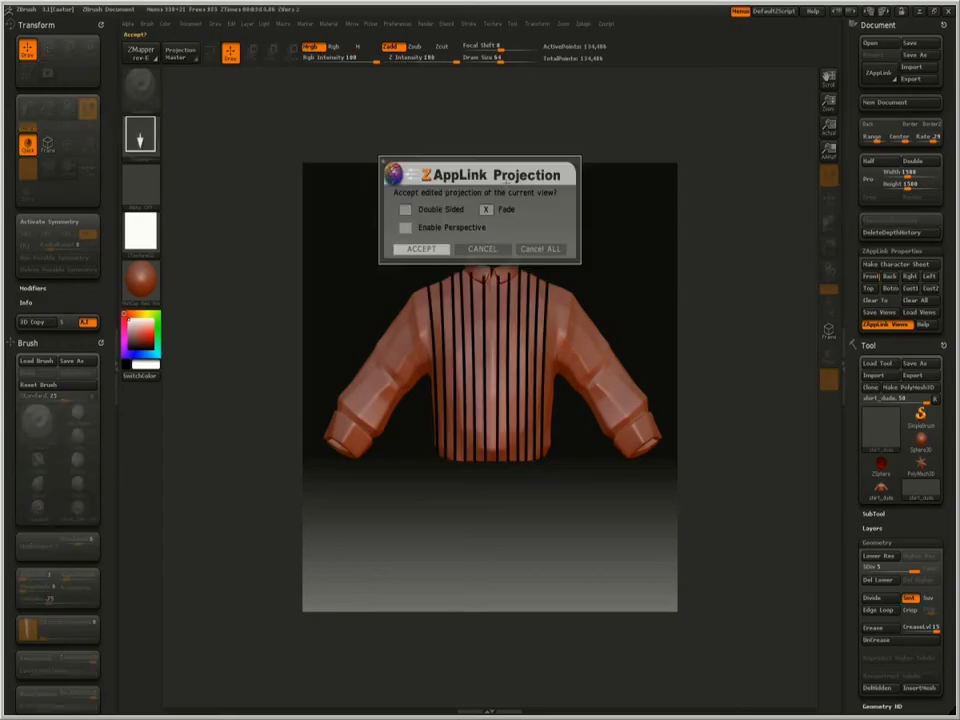
{"action": "left_click", "coordinate": [428, 249]}
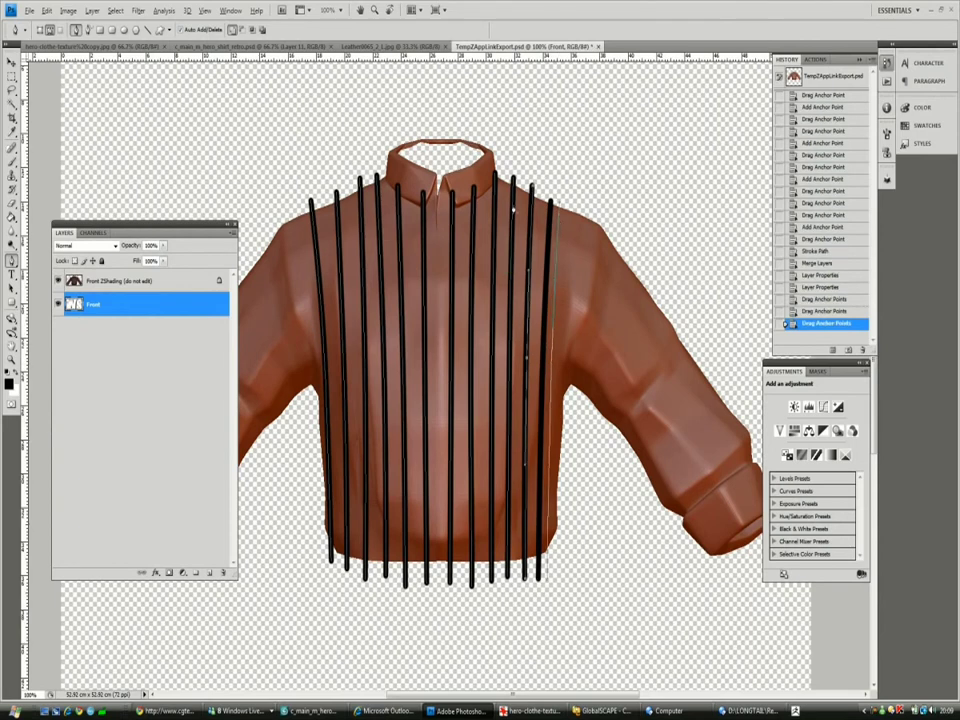
Step: Delete the rightmost stripe path, fill the Front layer white, and adjust the stripe paths
{"action": "key", "text": "Delete"}
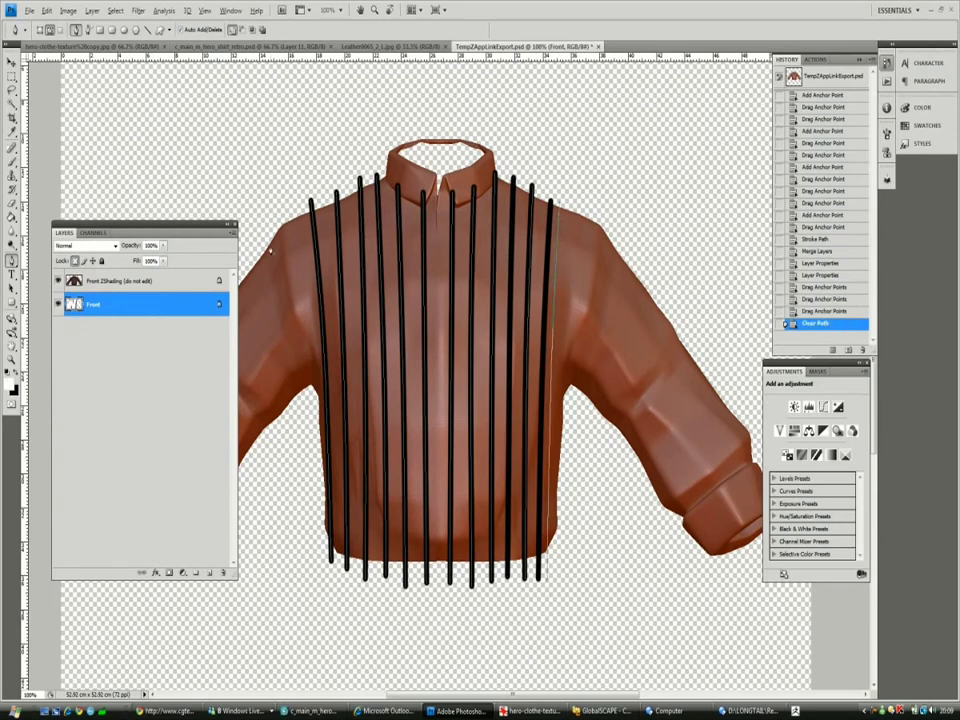
{"action": "key", "text": "ctrl+shift+BackSpace"}
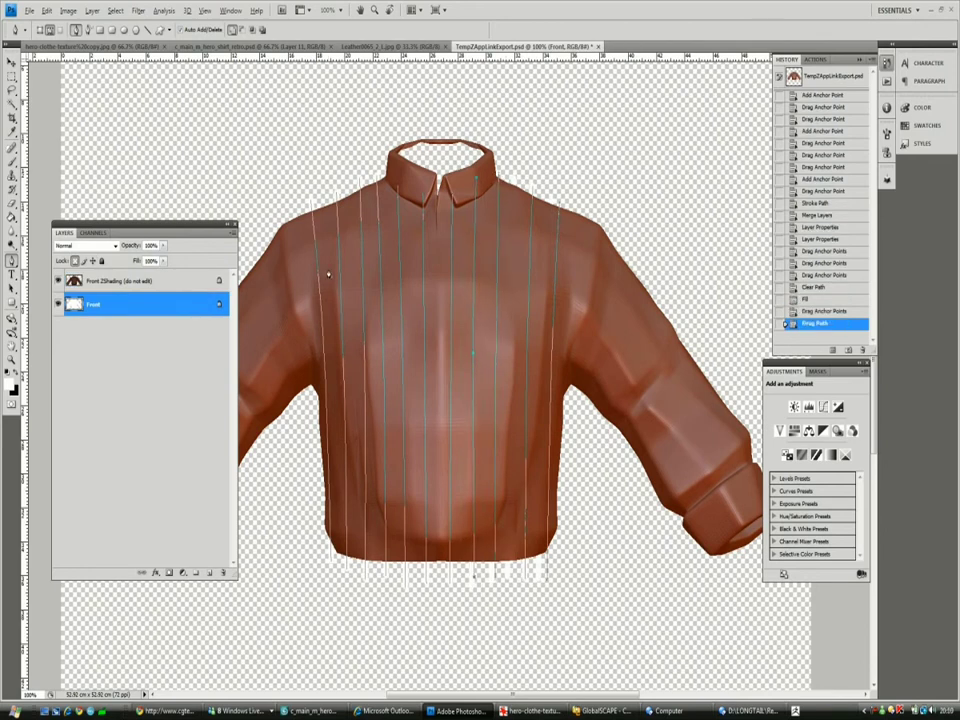
{"action": "left_click", "coordinate": [660, 155]}
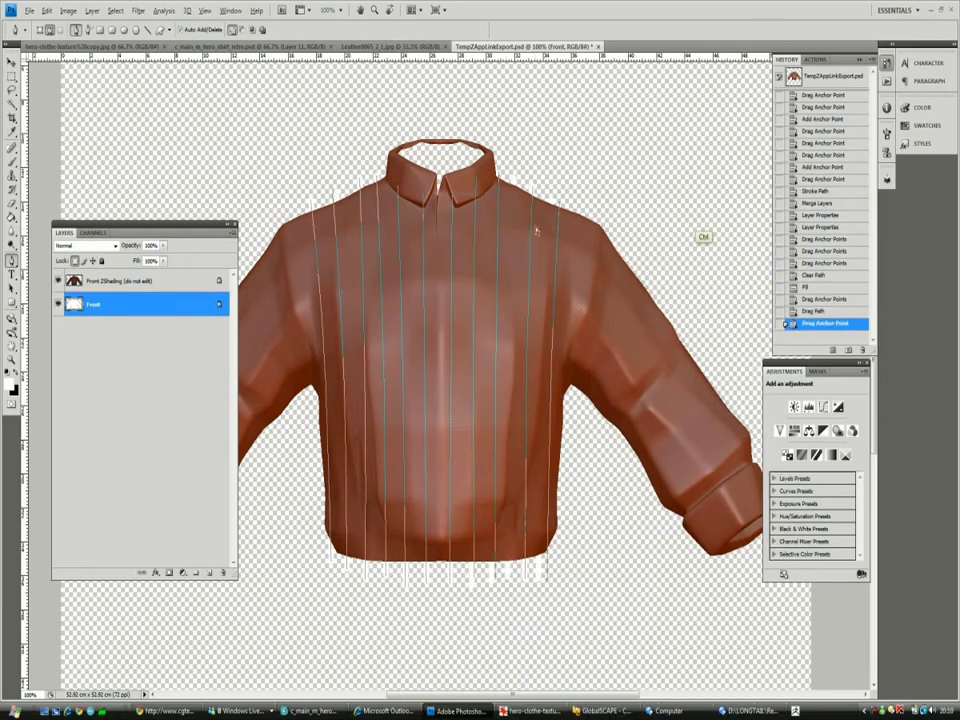
{"action": "left_click_drag", "start_coordinate": [527, 362], "coordinate": [590, 255]}
{"action": "left_click_drag", "start_coordinate": [549, 579], "coordinate": [555, 576]}
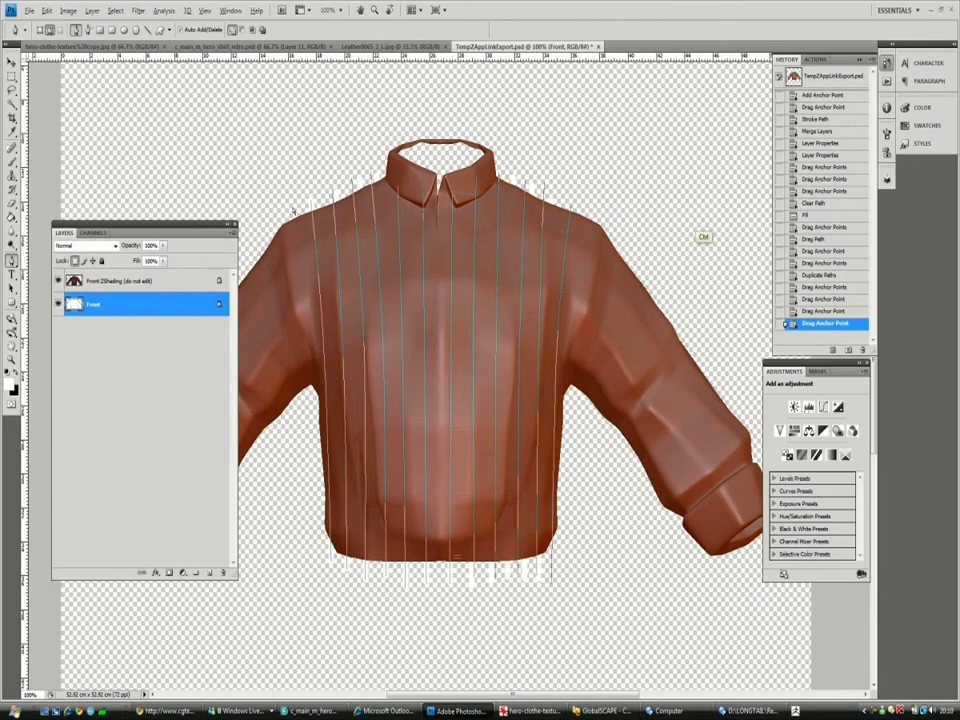
Step: Stroke the stripe paths with the black brush, redoing the first attempt
{"action": "key", "text": "b"}
{"action": "right_click", "coordinate": [381, 311]}
{"action": "left_click", "coordinate": [420, 412]}
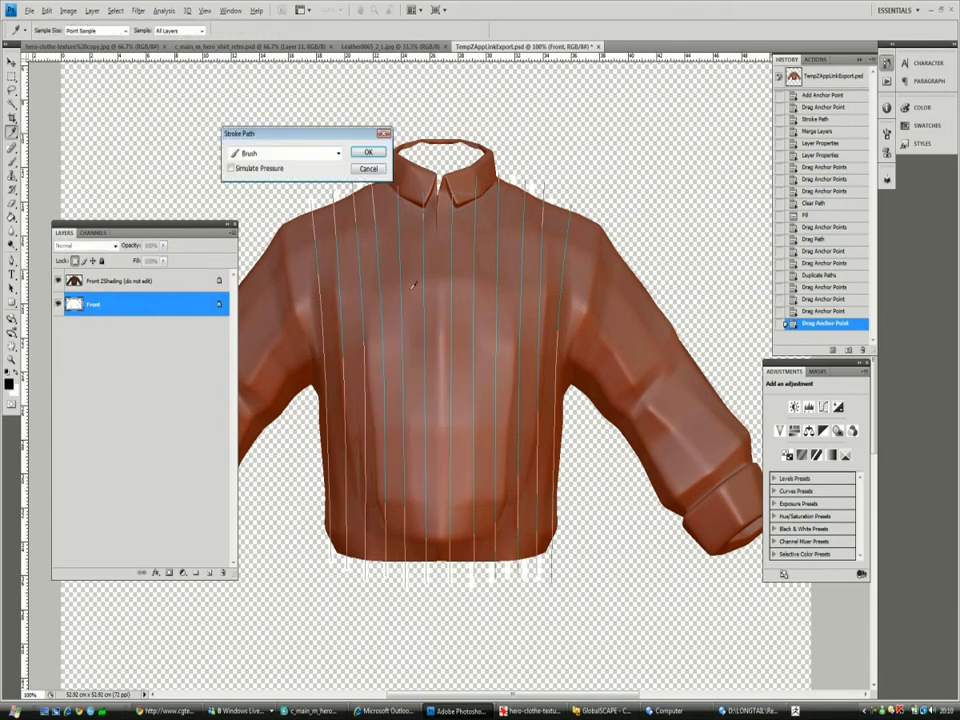
{"action": "key", "text": "Return"}
{"action": "key", "text": "ctrl+z"}
{"action": "right_click", "coordinate": [398, 258]}
{"action": "left_click", "coordinate": [420, 370]}
{"action": "key", "text": "Return"}
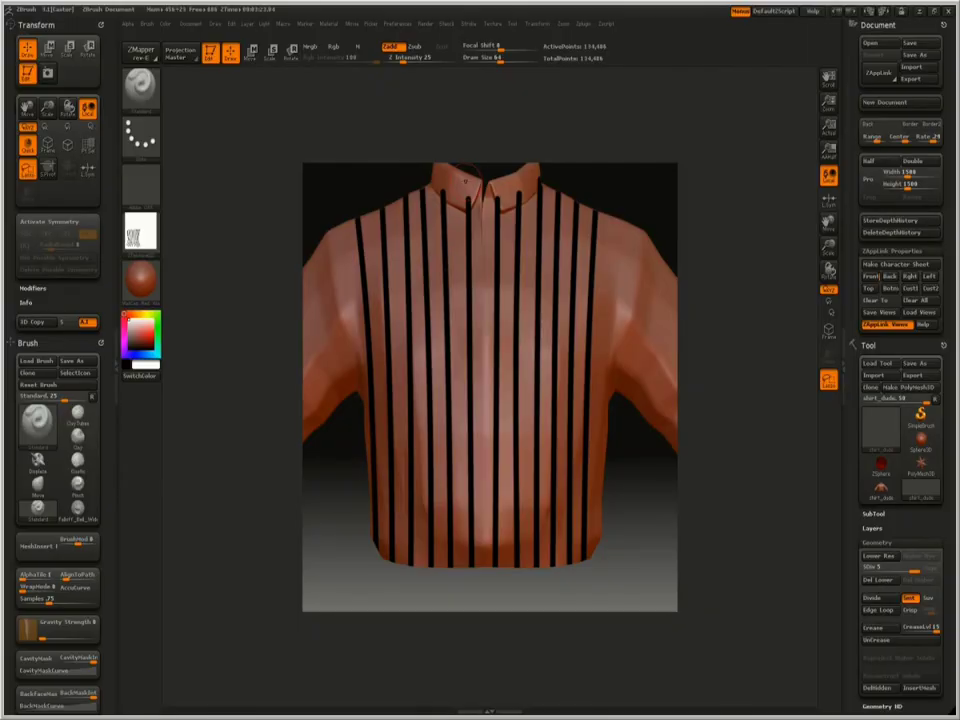
Step: Turn off the shirt's stripe texture and update the file back into ZBrush
{"action": "left_click", "coordinate": [878, 73]}
{"action": "left_click", "coordinate": [552, 233]}
{"action": "left_click", "coordinate": [503, 25]}
{"action": "left_click", "coordinate": [515, 86]}
{"action": "left_click", "coordinate": [878, 73]}
{"action": "left_click", "coordinate": [483, 236]}
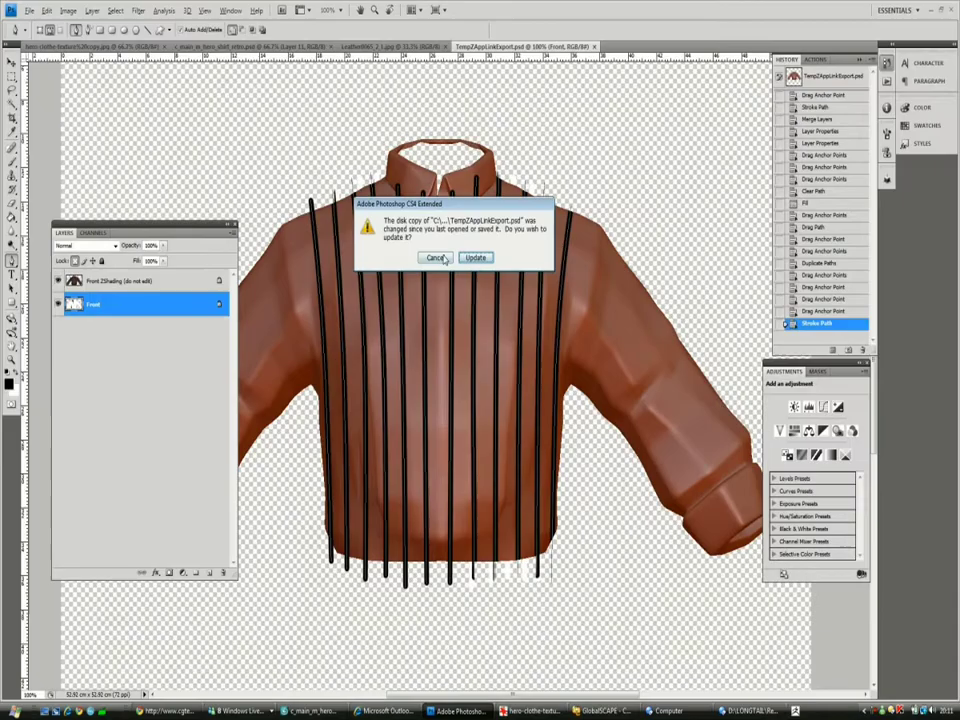
{"action": "left_click", "coordinate": [476, 257]}
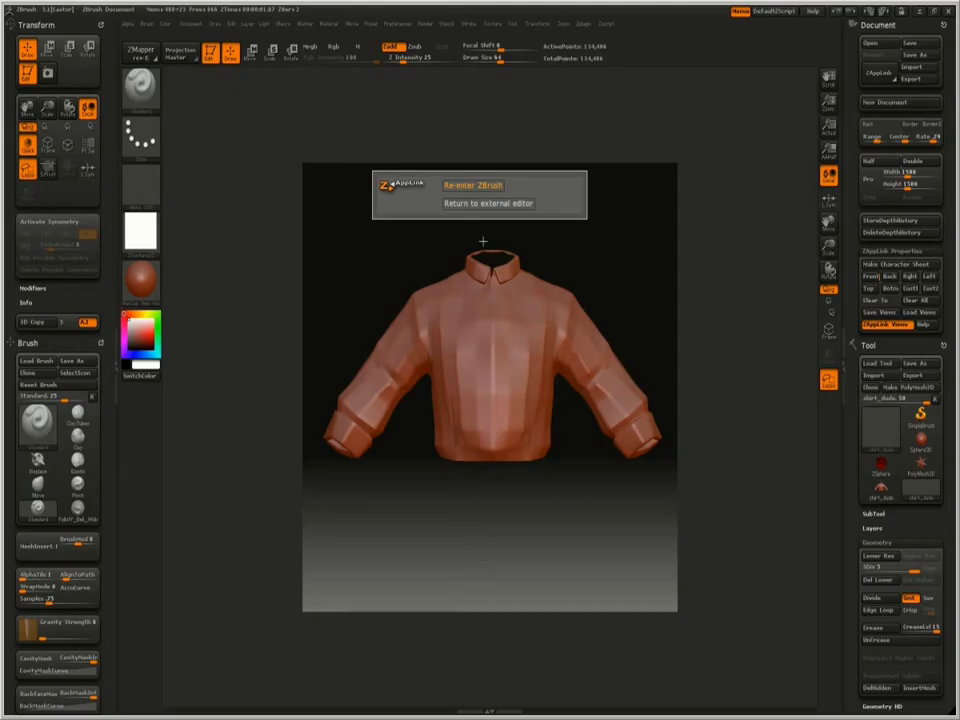
{"action": "left_click", "coordinate": [475, 185]}
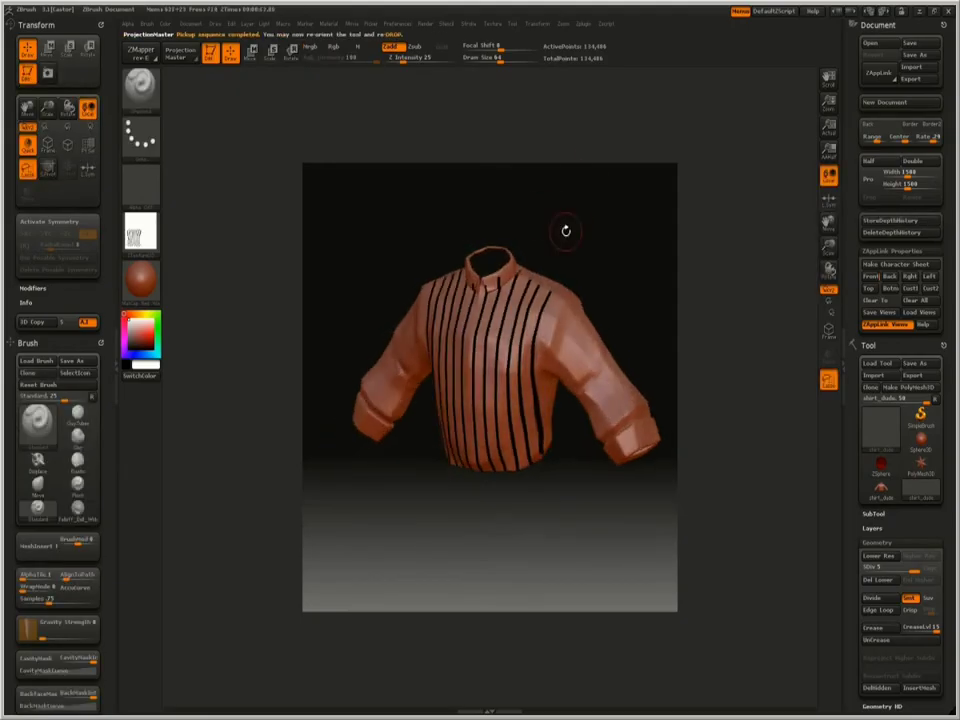
Step: Export the stripe texture into the zbrush folder
{"action": "left_click", "coordinate": [140, 232]}
{"action": "left_click", "coordinate": [226, 416]}
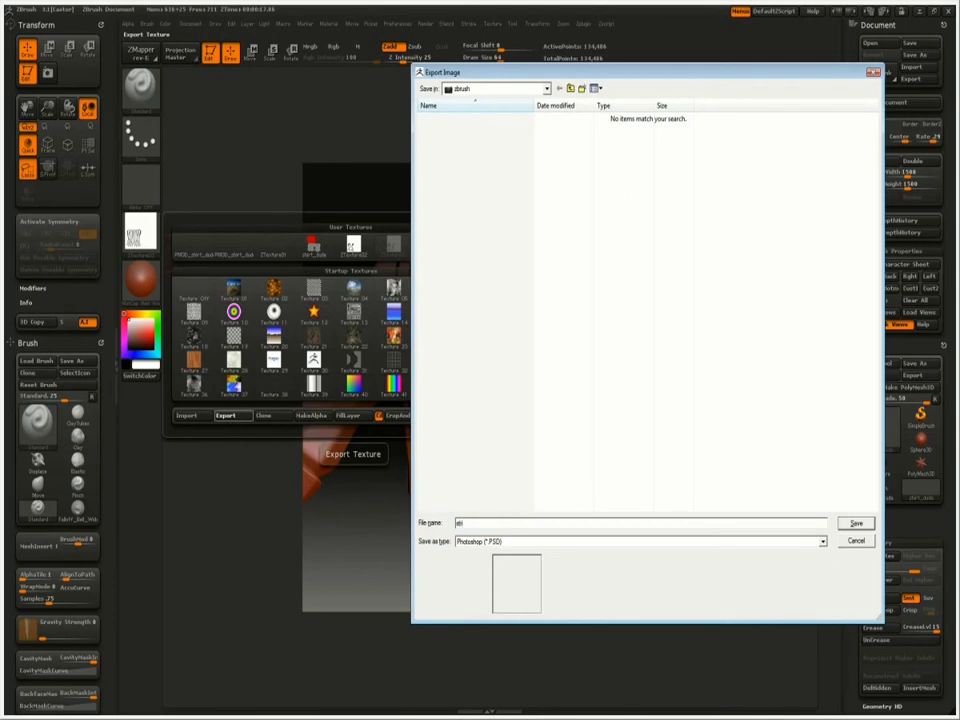
{"action": "left_click", "coordinate": [570, 89]}
{"action": "double_click", "coordinate": [438, 118]}
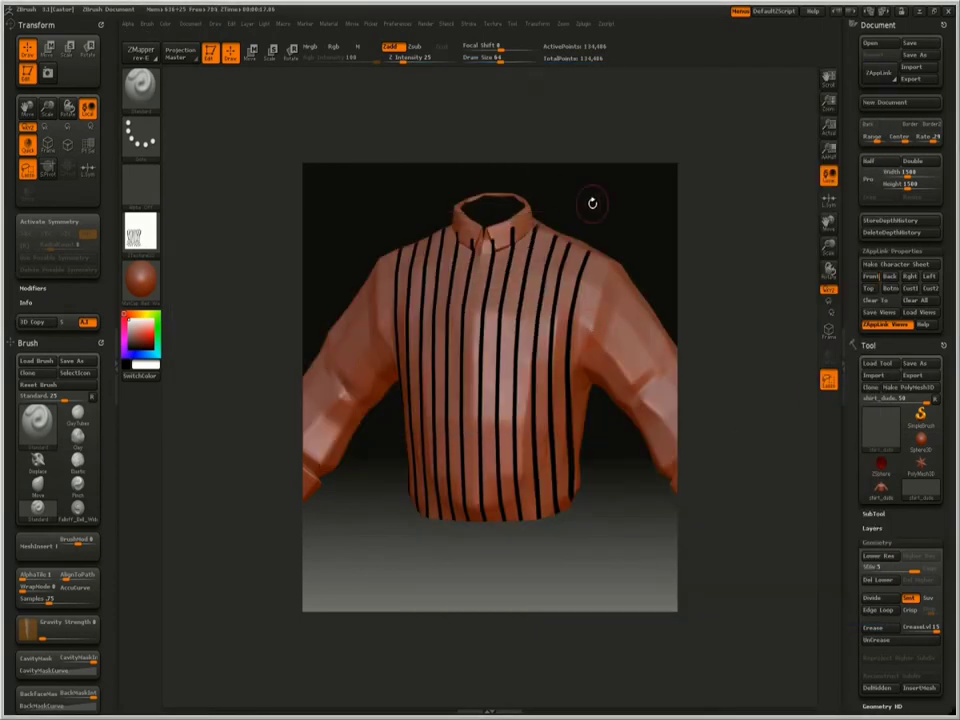
Step: Rotate the shirt to look down the neck hole and send that view to Photoshop
{"action": "left_click_drag", "start_coordinate": [592, 203], "coordinate": [600, 300]}
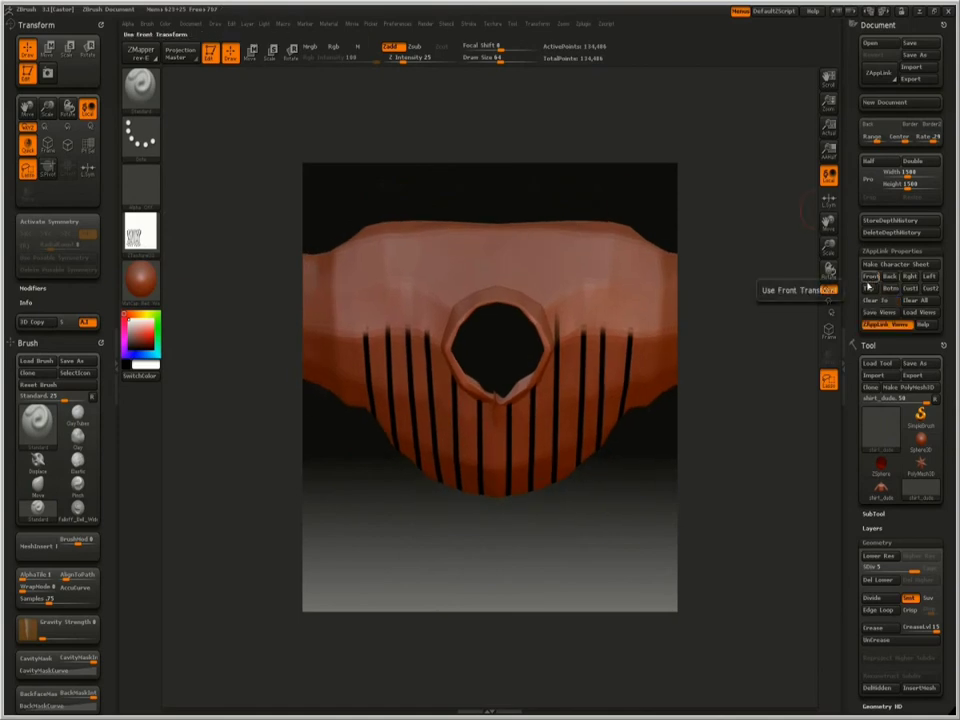
{"action": "left_click", "coordinate": [878, 73]}
{"action": "left_click", "coordinate": [477, 233]}
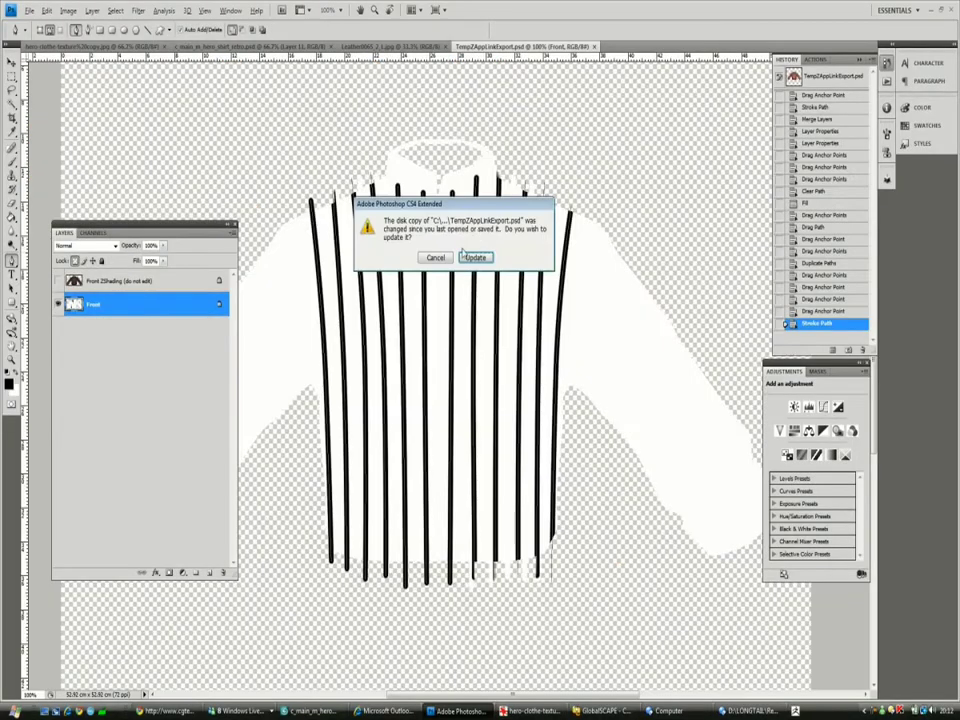
{"action": "left_click", "coordinate": [471, 254]}
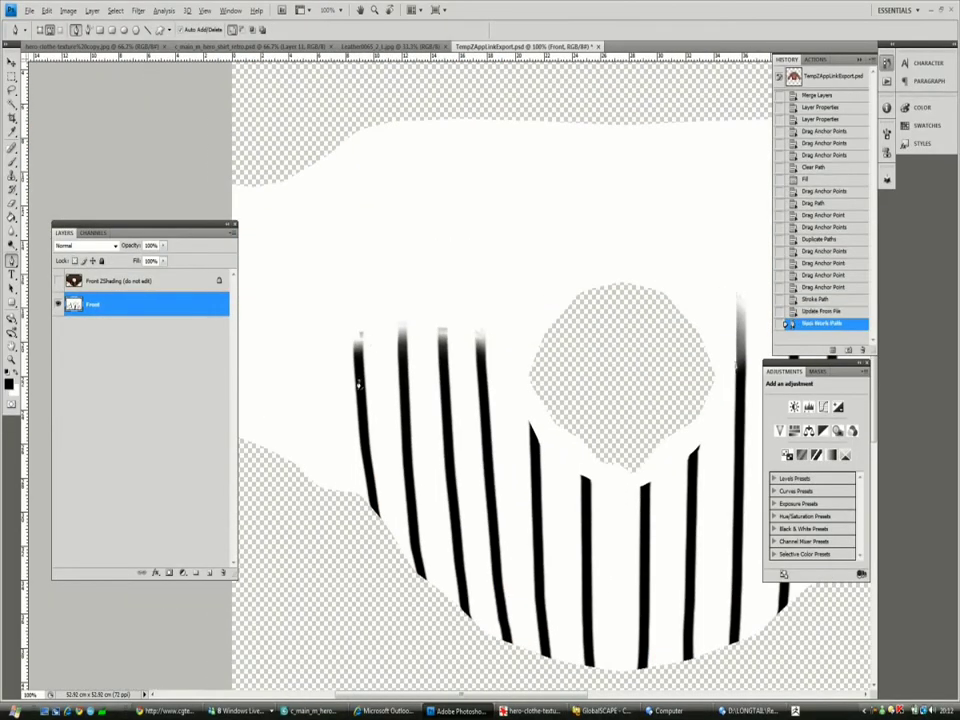
Step: Draw Pen paths extending each stripe upward from its top on both sides
{"action": "left_click", "coordinate": [356, 150]}
{"action": "left_click", "coordinate": [402, 335]}
{"action": "left_click", "coordinate": [404, 128]}
{"action": "left_click", "coordinate": [441, 338]}
{"action": "left_click", "coordinate": [476, 130]}
{"action": "scroll", "coordinate": [461, 326], "scroll_direction": "right", "scroll_amount": 5}
{"action": "left_click", "coordinate": [520, 450]}
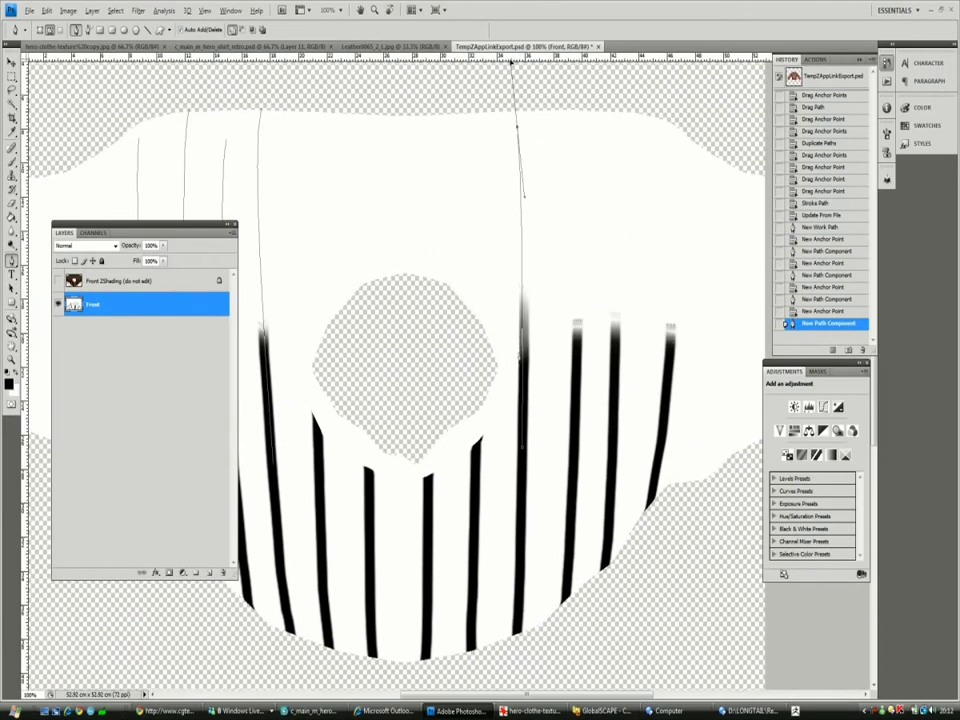
{"action": "left_click_drag", "start_coordinate": [510, 95], "coordinate": [520, 118]}
{"action": "left_click", "coordinate": [578, 323]}
{"action": "left_click", "coordinate": [578, 135]}
{"action": "left_click", "coordinate": [611, 450]}
{"action": "left_click", "coordinate": [618, 108]}
{"action": "key", "text": "z"}
{"action": "left_click", "coordinate": [386, 310], "text": "alt"}
{"action": "left_click", "coordinate": [321, 330]}
Step: Add a new layer and stroke the extension paths with the black brush
{"action": "key", "text": "p"}
{"action": "key", "text": "ctrl+shift+alt+n"}
{"action": "right_click", "coordinate": [331, 277]}
{"action": "left_click", "coordinate": [362, 375]}
{"action": "key", "text": "Return"}
{"action": "key", "text": "ctrl+z"}
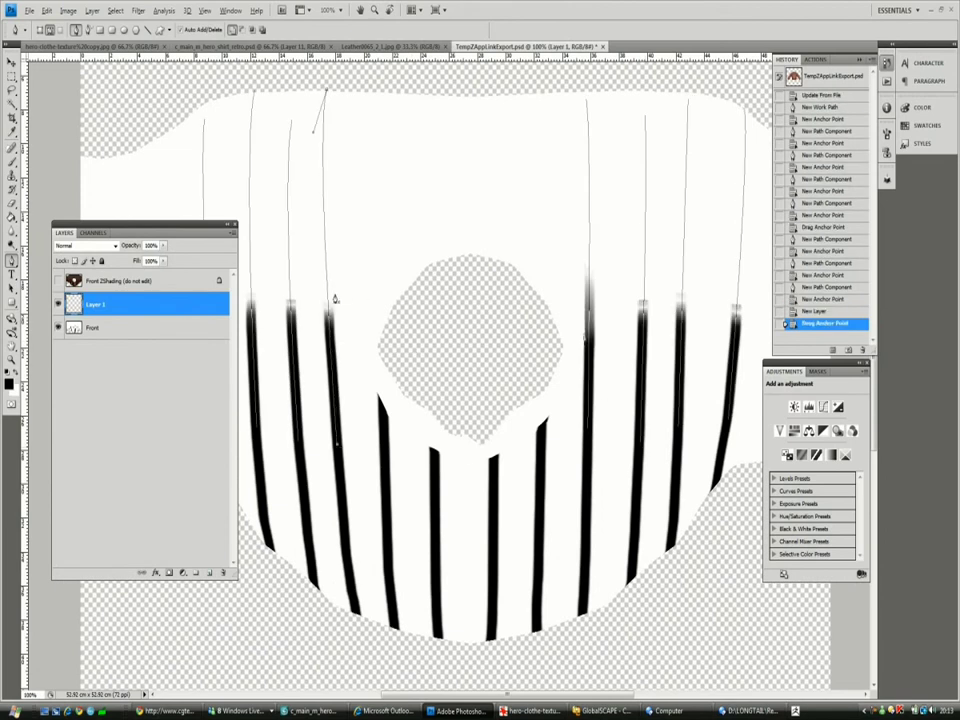
{"action": "right_click", "coordinate": [342, 281]}
{"action": "left_click", "coordinate": [364, 369]}
{"action": "key", "text": "Return"}
{"action": "key", "text": "ctrl+minus"}
Step: Erase stray stripe ends, merge down into Front, and send the side armhole view
{"action": "right_click", "coordinate": [287, 356]}
{"action": "key", "text": "Escape"}
{"action": "key", "text": "e"}
{"action": "right_click", "coordinate": [330, 335]}
{"action": "key", "text": "Return"}
{"action": "left_click_drag", "start_coordinate": [380, 500], "coordinate": [279, 381]}
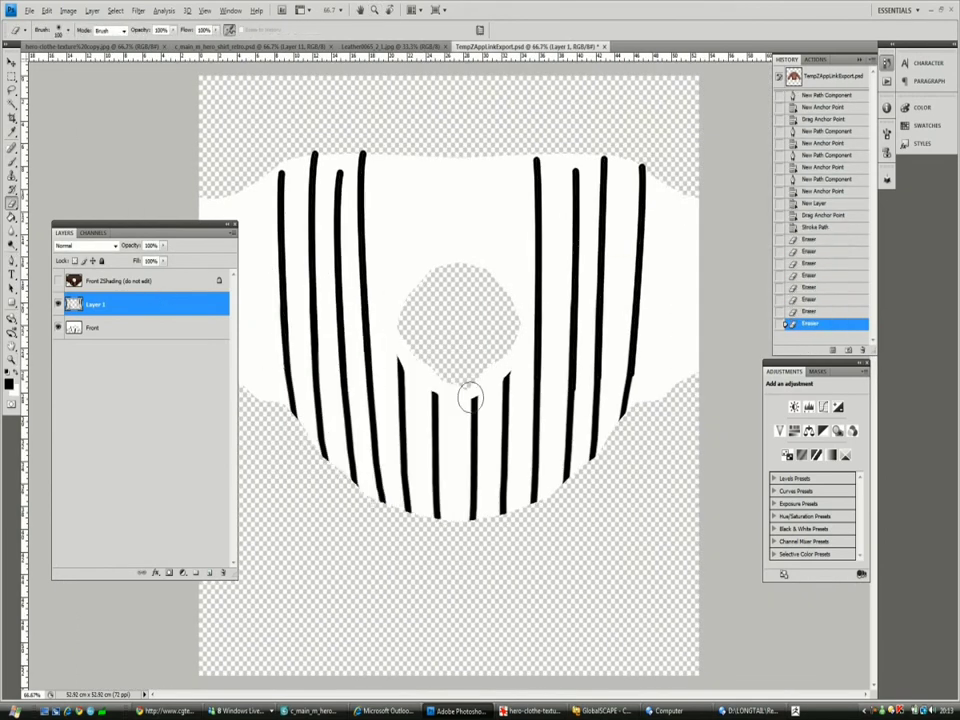
{"action": "left_click", "coordinate": [593, 435]}
{"action": "key", "text": "ctrl+e"}
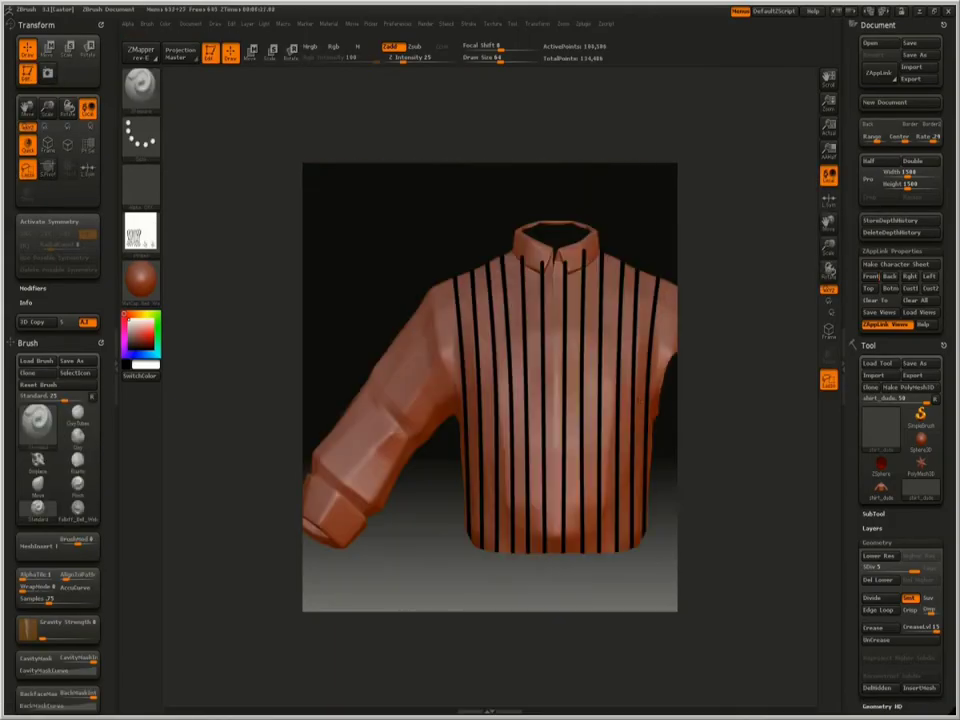
{"action": "left_click_drag", "start_coordinate": [498, 344], "coordinate": [778, 237]}
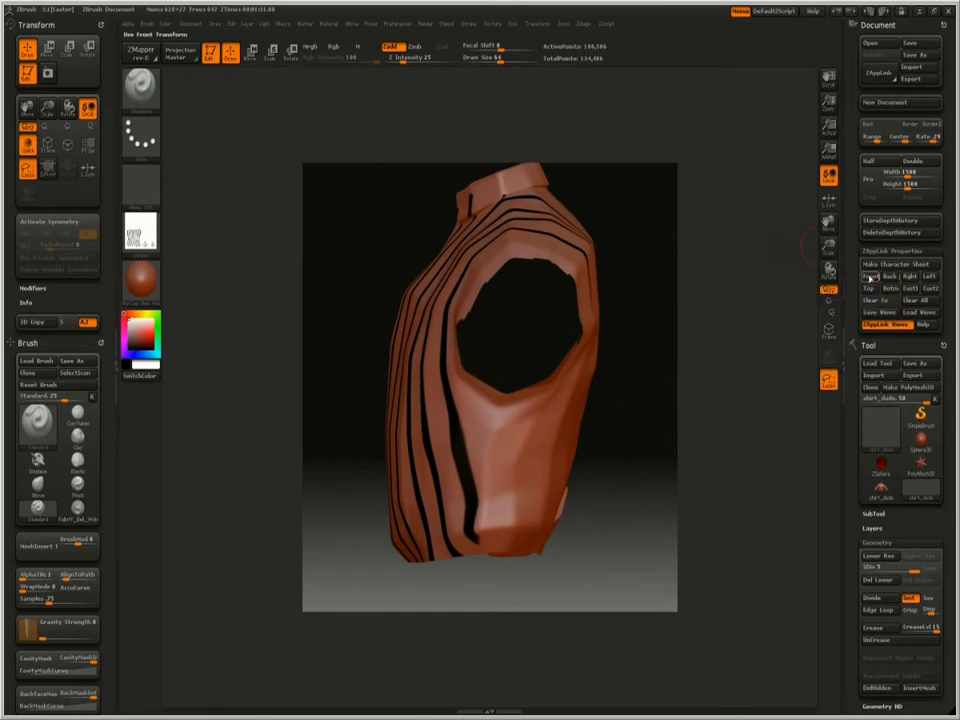
{"action": "left_click", "coordinate": [885, 324]}
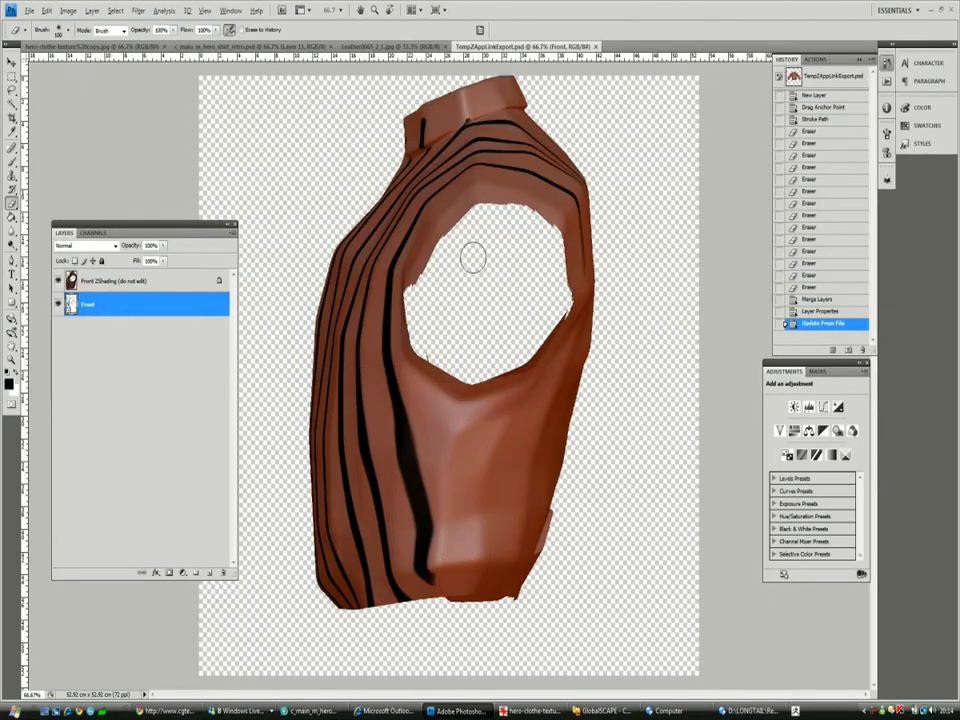
Step: Hide the shading layer, add a new layer beneath, and fill the selected area white
{"action": "left_click", "coordinate": [57, 281]}
{"action": "key", "text": "ctrl+shift+alt+n"}
{"action": "key", "text": "ctrl+["}
{"action": "key", "text": "p"}
{"action": "key", "text": "g"}
{"action": "left_click", "coordinate": [405, 455]}
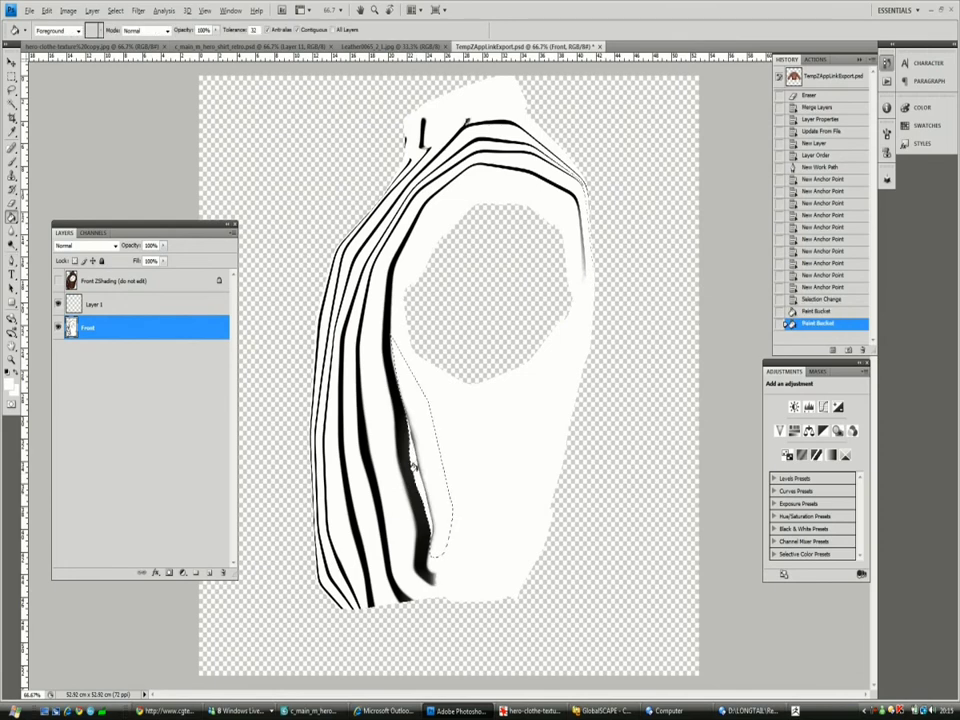
{"action": "key", "text": "shift+F5"}
{"action": "key", "text": "Return"}
{"action": "key", "text": "m"}
{"action": "key", "text": "ctrl+d"}
{"action": "key", "text": "b"}
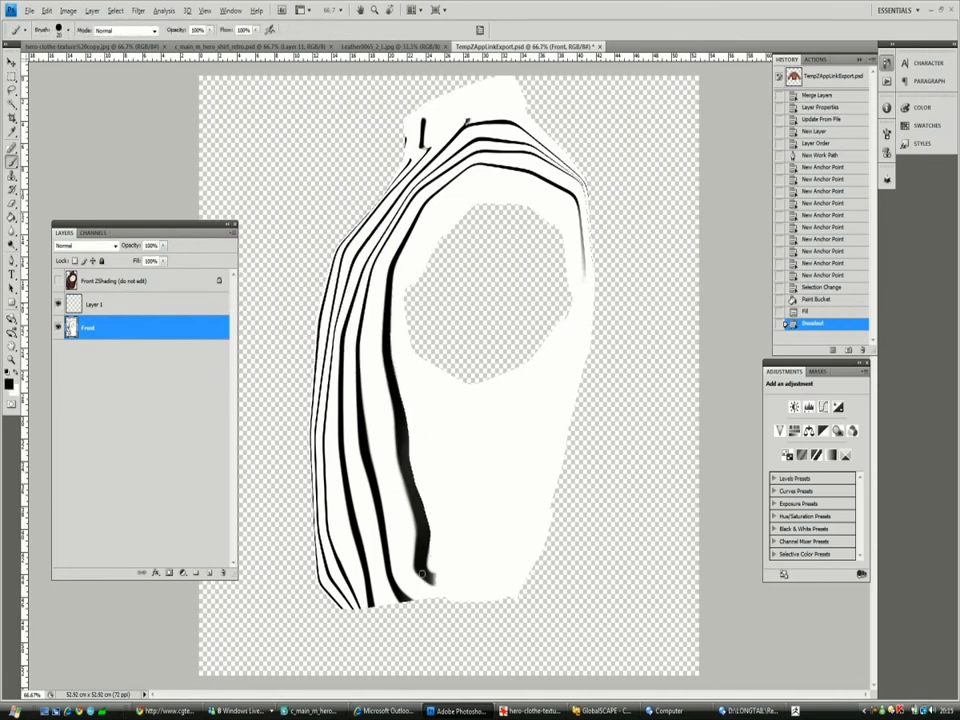
Step: Draw the first vertical stripe paths on the lower shirt, adding, removing and reshaping anchors
{"action": "key", "text": "p"}
{"action": "left_click", "coordinate": [420, 346]}
{"action": "left_click", "coordinate": [428, 417]}
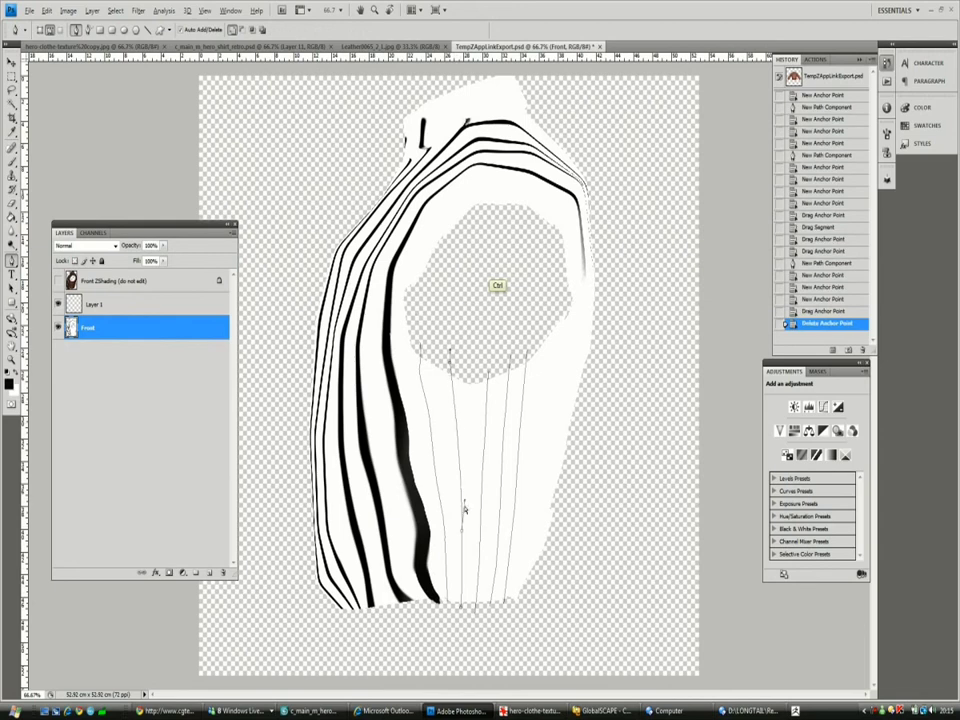
{"action": "left_click_drag", "start_coordinate": [481, 535], "coordinate": [510, 384]}
{"action": "left_click", "coordinate": [495, 572]}
{"action": "left_click", "coordinate": [471, 476]}
{"action": "left_click", "coordinate": [510, 456]}
{"action": "left_click", "coordinate": [538, 491]}
{"action": "left_click", "coordinate": [518, 513]}
{"action": "left_click", "coordinate": [430, 430]}
Step: Join the lower path's ends, extend the left stripe downward, and place a new stripe line
{"action": "left_click", "coordinate": [437, 489]}
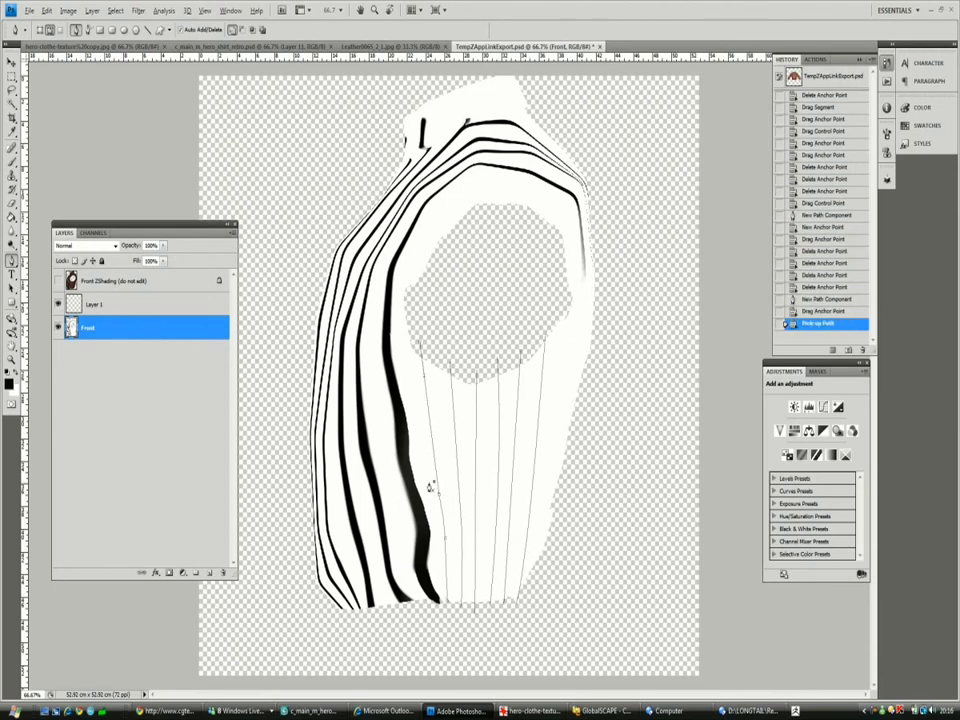
{"action": "left_click", "coordinate": [420, 350]}
{"action": "left_click", "coordinate": [445, 546]}
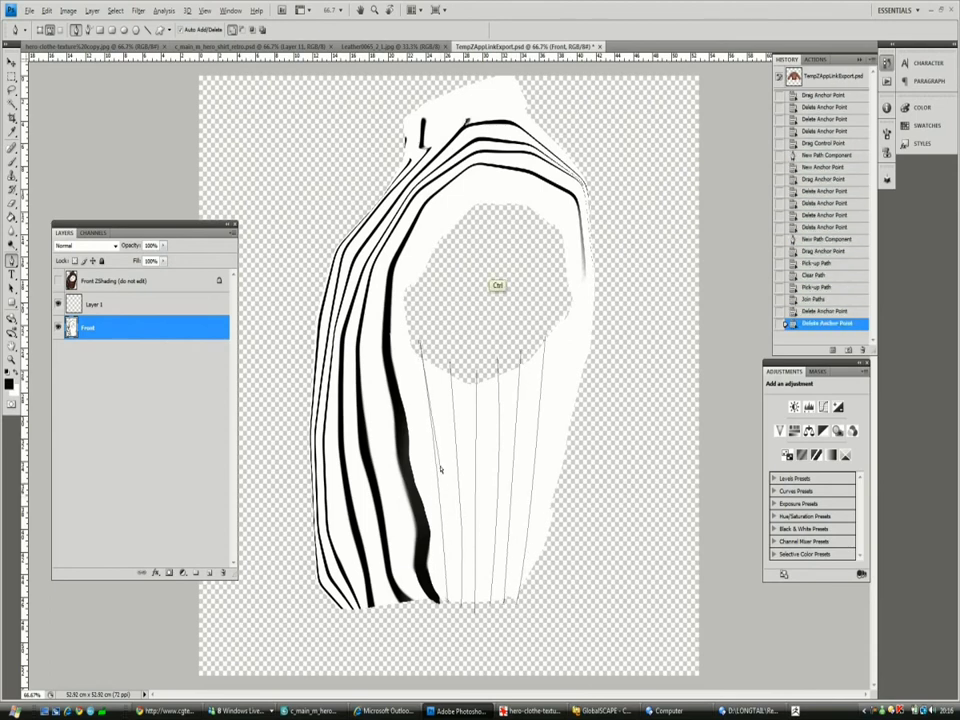
{"action": "left_click", "coordinate": [430, 400]}
{"action": "left_click_drag", "start_coordinate": [430, 400], "coordinate": [448, 502]}
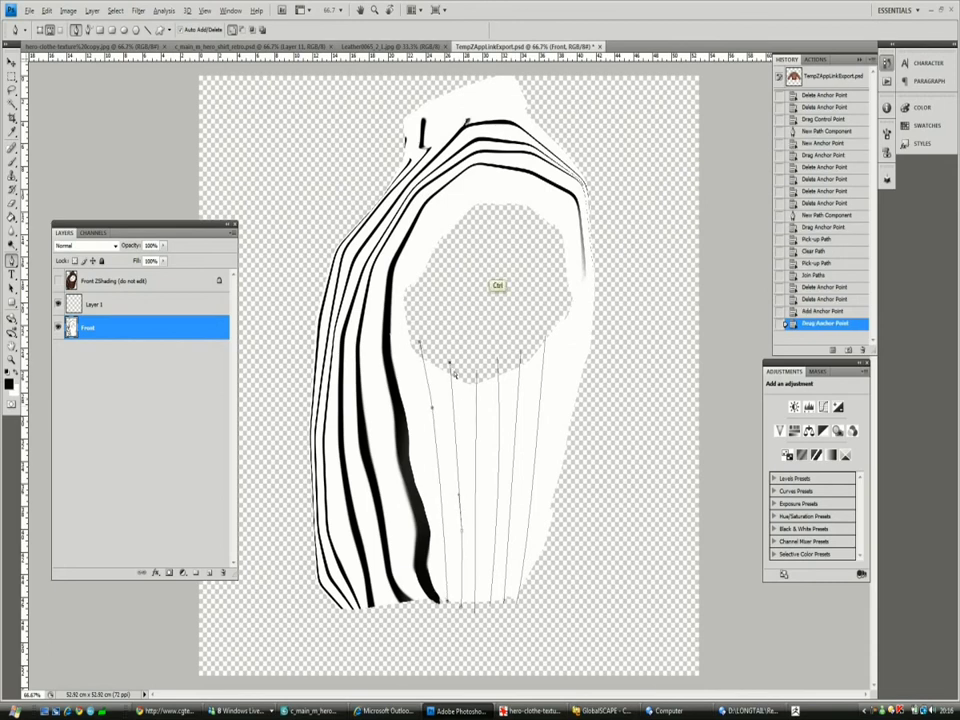
{"action": "key", "text": "Delete"}
{"action": "left_click", "coordinate": [424, 368]}
{"action": "left_click", "coordinate": [446, 531]}
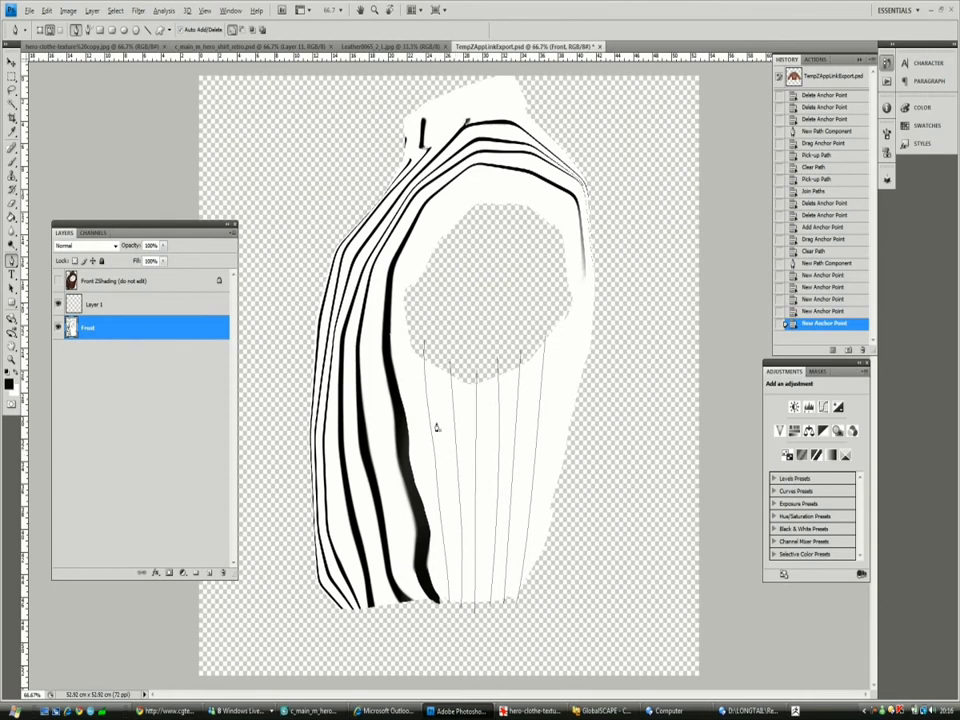
Step: Test a black Stroke Path of the stripe paths on Layer 1, then undo it
{"action": "key", "text": "b"}
{"action": "key", "text": "p"}
{"action": "right_click", "coordinate": [438, 392]}
{"action": "key", "text": "Escape"}
{"action": "left_click", "coordinate": [110, 304]}
{"action": "right_click", "coordinate": [431, 381]}
{"action": "left_click", "coordinate": [471, 508]}
{"action": "left_click", "coordinate": [377, 151]}
{"action": "key", "text": "ctrl+z"}
Step: Trim part of the stripe path and reshape the bottom-centre stripe curve
{"action": "key", "text": "Delete"}
{"action": "left_click_drag", "start_coordinate": [512, 359], "coordinate": [514, 552]}
{"action": "left_click_drag", "start_coordinate": [546, 334], "coordinate": [540, 340]}
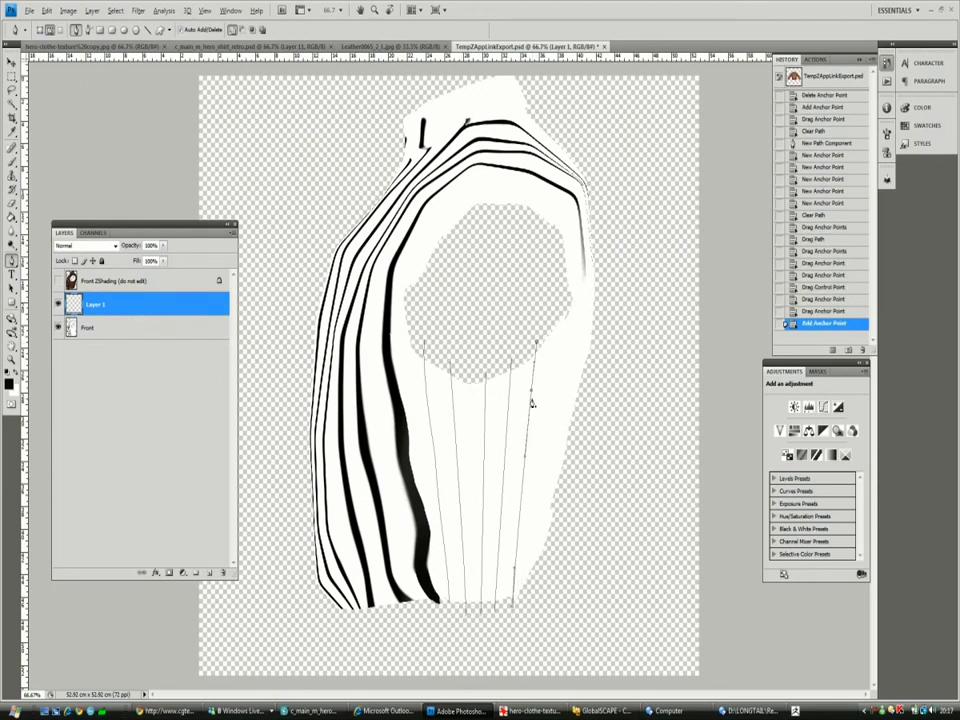
Step: Rotate the shirt, hide the sleeve polygroup, and turn the empty armhole side forward
{"action": "left_click_drag", "start_coordinate": [481, 367], "coordinate": [480, 372]}
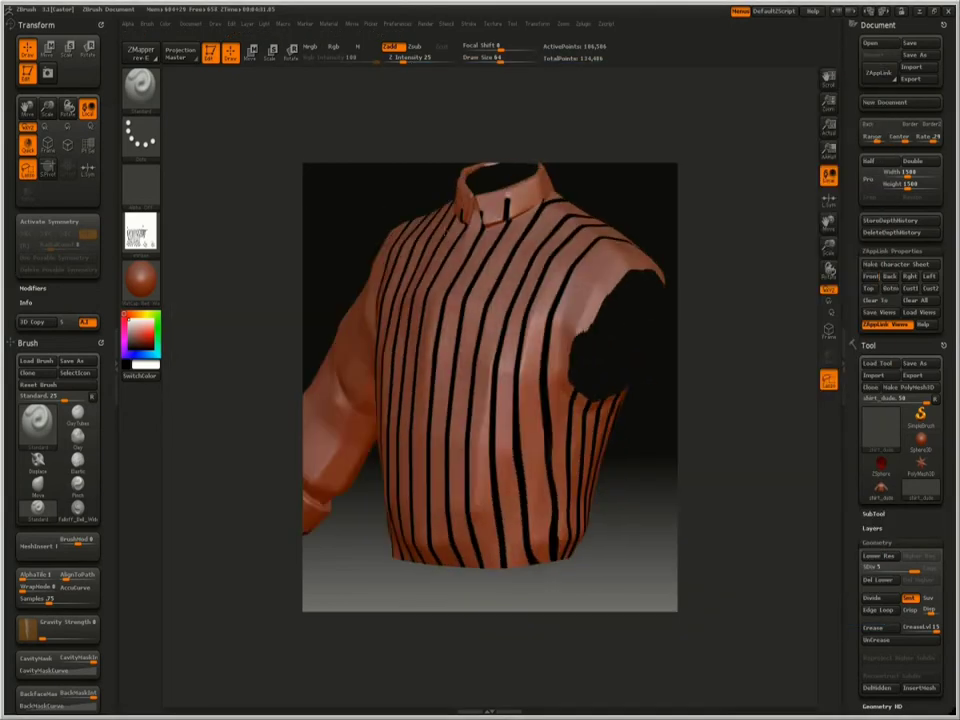
{"action": "left_click_drag", "start_coordinate": [420, 230], "coordinate": [540, 228]}
{"action": "left_click", "coordinate": [540, 229], "text": "ctrl+shift"}
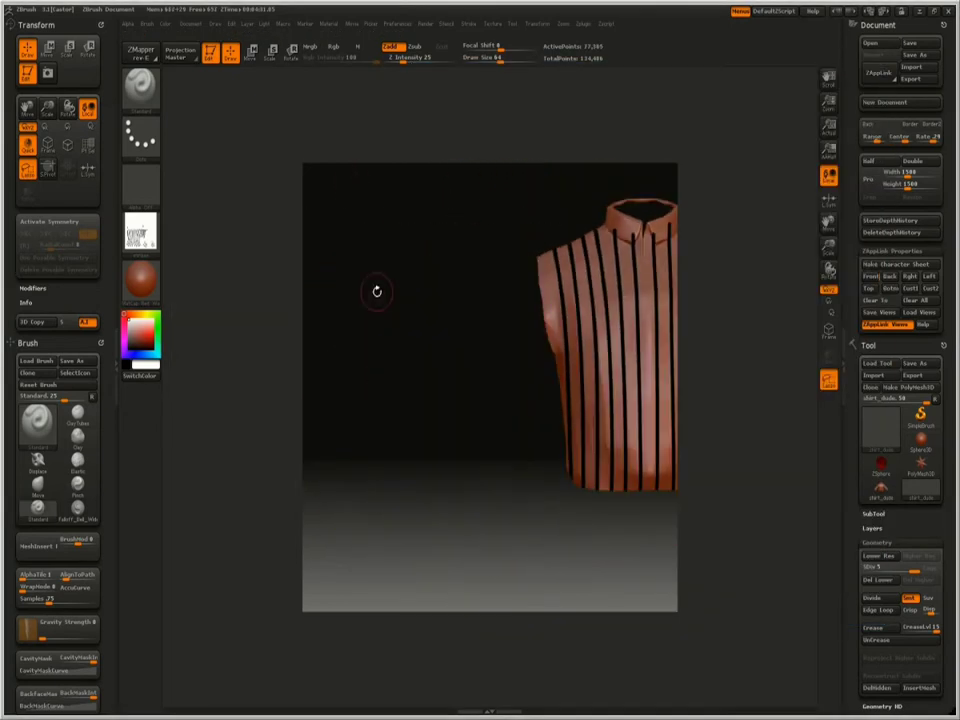
{"action": "left_click_drag", "start_coordinate": [354, 302], "coordinate": [328, 388]}
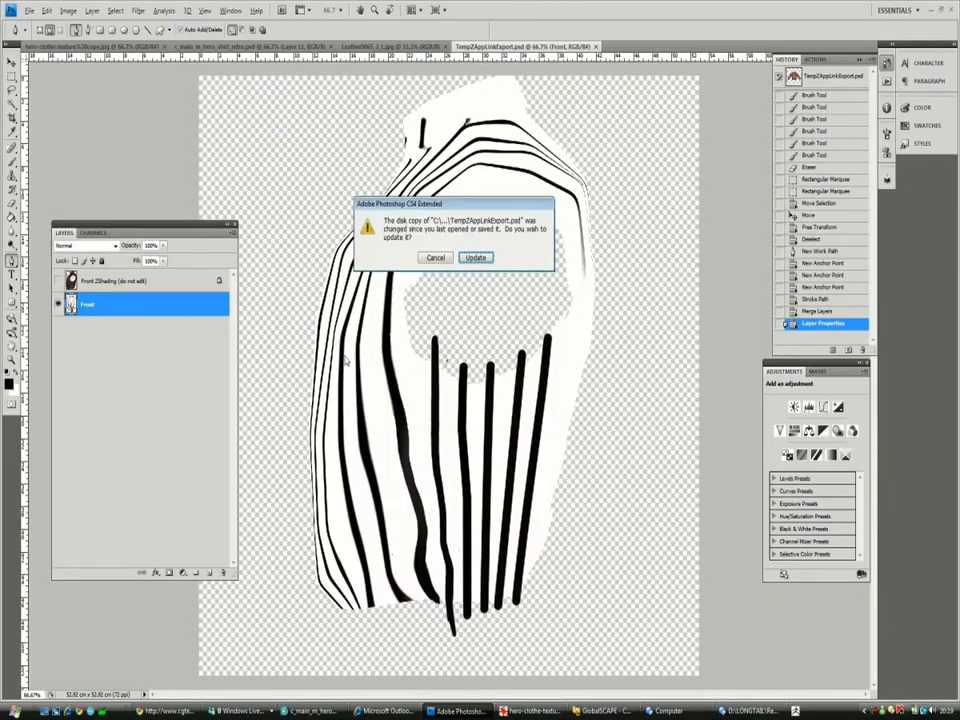
Step: Accept the ZBrush texture update, add a new layer, and try a freehand stripe, then undo
{"action": "left_click", "coordinate": [480, 255]}
{"action": "key", "text": "ctrl+shift+alt+n"}
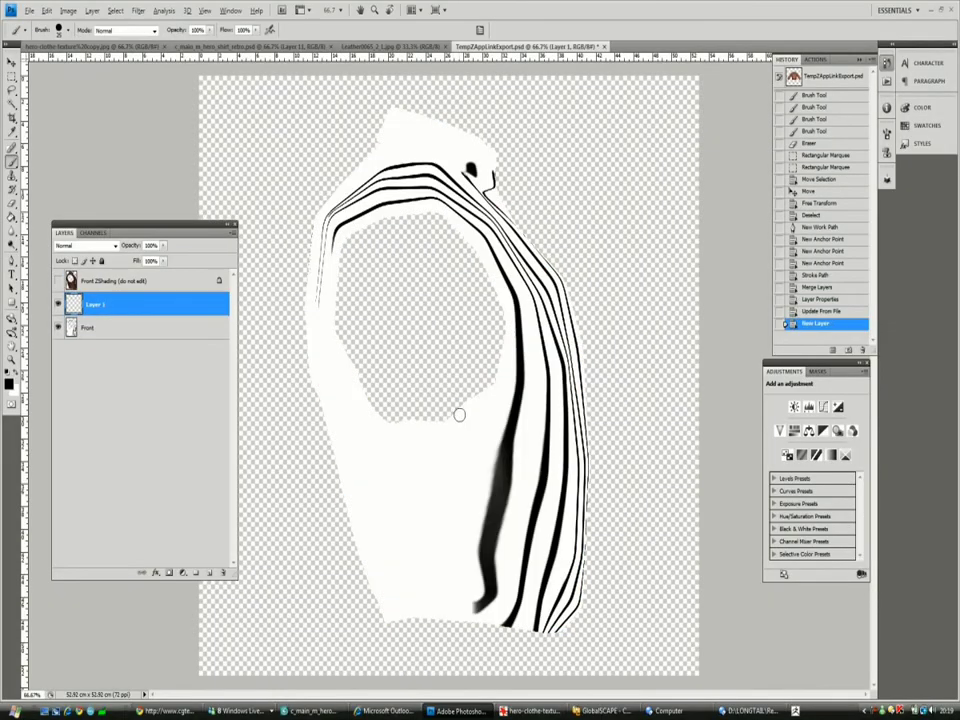
{"action": "left_click_drag", "start_coordinate": [469, 377], "coordinate": [452, 596]}
{"action": "key", "text": "ctrl+z"}
Step: Draw straight and bent stripe paths following the lower shirt with the Pen tool
{"action": "key", "text": "p"}
{"action": "left_click", "coordinate": [475, 392]}
{"action": "left_click", "coordinate": [466, 503]}
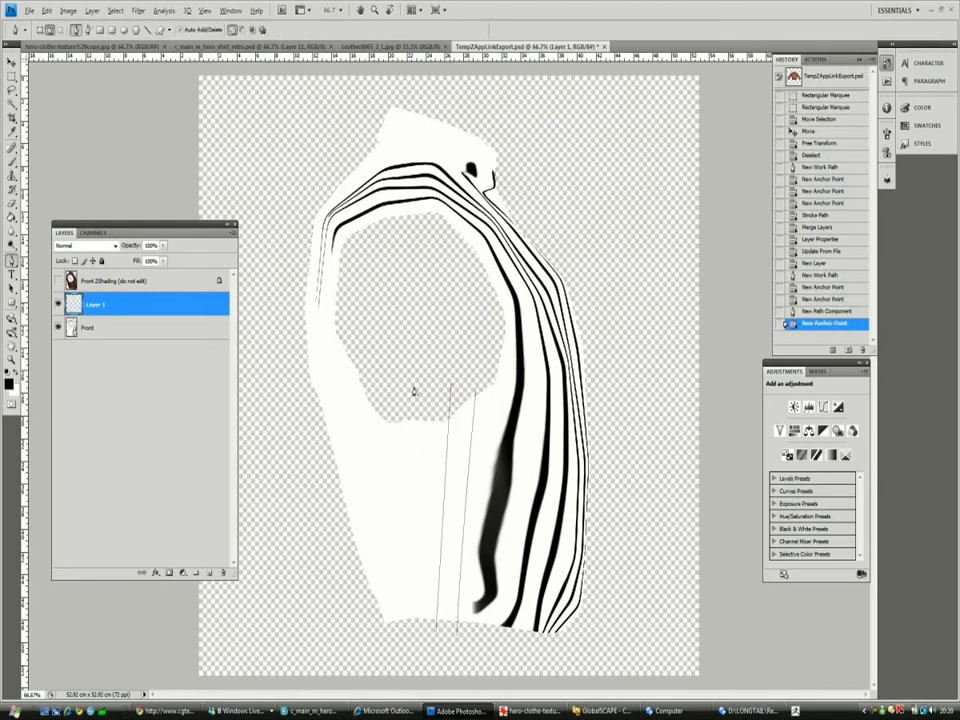
{"action": "left_click", "coordinate": [375, 377]}
{"action": "left_click_drag", "start_coordinate": [364, 371], "coordinate": [420, 405]}
{"action": "left_click", "coordinate": [474, 459]}
{"action": "left_click_drag", "start_coordinate": [476, 458], "coordinate": [474, 460]}
{"action": "left_click_drag", "start_coordinate": [439, 630], "coordinate": [439, 634]}
{"action": "left_click_drag", "start_coordinate": [439, 520], "coordinate": [439, 516]}
Step: Stroke the stripe paths with a thick black brush and paint white over the dark smudge
{"action": "key", "text": "b"}
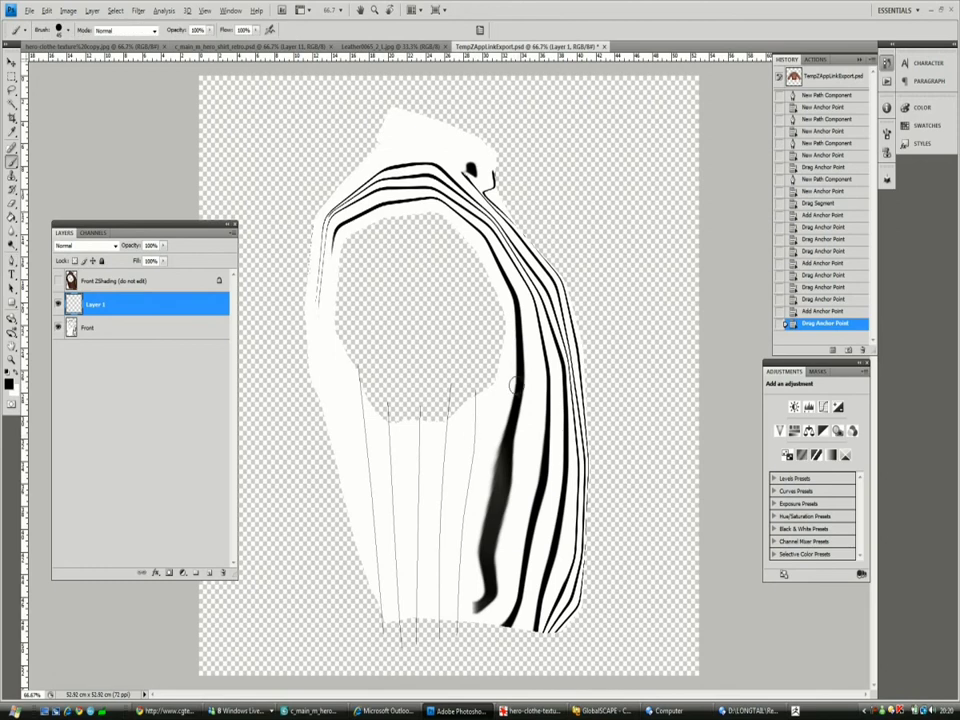
{"action": "key", "text": "p"}
{"action": "right_click", "coordinate": [430, 424]}
{"action": "left_click", "coordinate": [462, 525]}
{"action": "key", "text": "ctrl+z"}
{"action": "key", "text": "b"}
{"action": "key", "text": "p"}
{"action": "right_click", "coordinate": [476, 424]}
{"action": "left_click", "coordinate": [506, 505]}
{"action": "left_click", "coordinate": [114, 327]}
{"action": "key", "text": "ctrl+shift+alt+n"}
{"action": "key", "text": "b"}
{"action": "left_click_drag", "start_coordinate": [501, 430], "coordinate": [487, 518]}
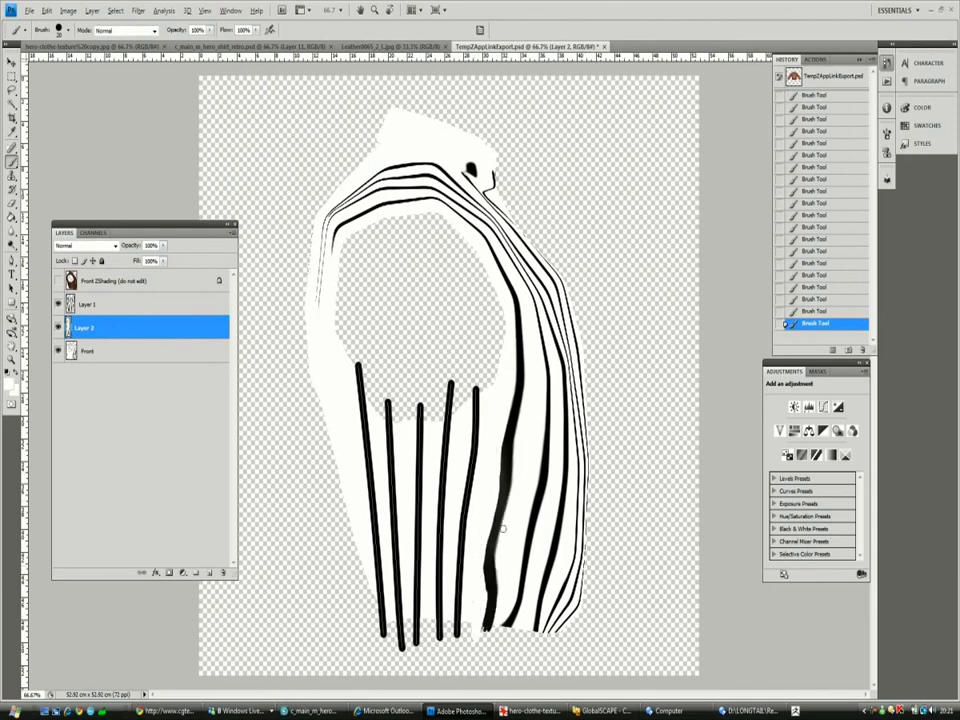
Step: Merge Layer 1, Layer 2 and Front, then export the texture, overwriting the existing file
{"action": "left_click", "coordinate": [87, 304]}
{"action": "left_click", "coordinate": [87, 350], "text": "shift"}
{"action": "key", "text": "ctrl+e"}
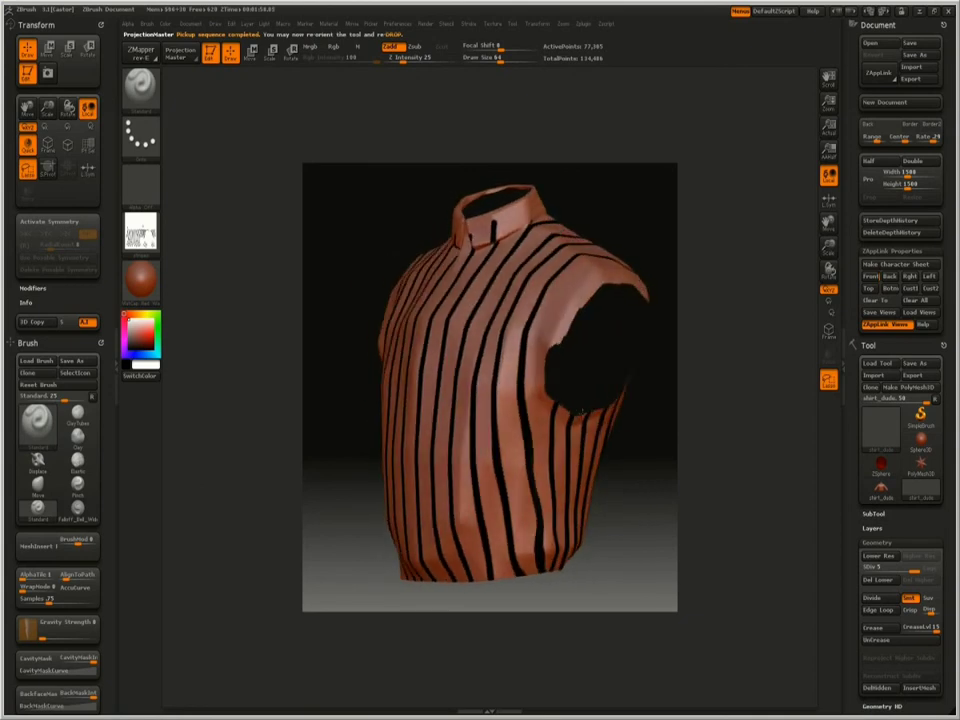
{"action": "left_click", "coordinate": [140, 232]}
{"action": "left_click", "coordinate": [226, 415]}
{"action": "key", "text": "Return"}
{"action": "left_click", "coordinate": [546, 360]}
{"action": "key", "text": "alt+Tab"}
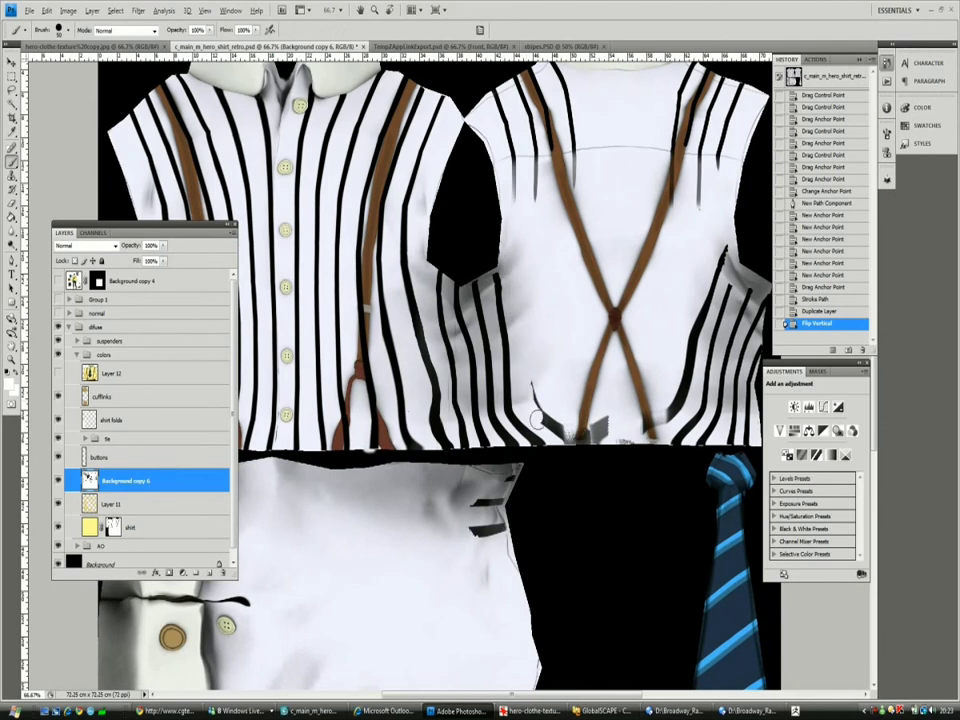
Step: Paint white over the stray stripes near the vest collar, zooming in for detail
{"action": "left_click_drag", "start_coordinate": [500, 185], "coordinate": [460, 320]}
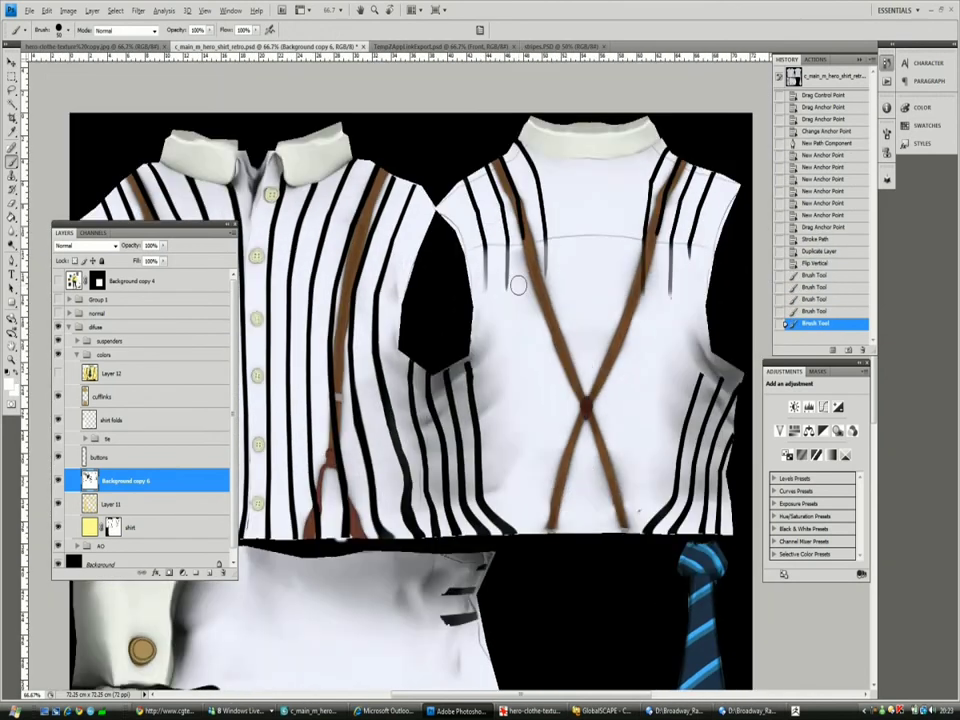
{"action": "key", "text": "z"}
{"action": "left_click", "coordinate": [480, 188]}
{"action": "left_click", "coordinate": [480, 188]}
{"action": "key", "text": "b"}
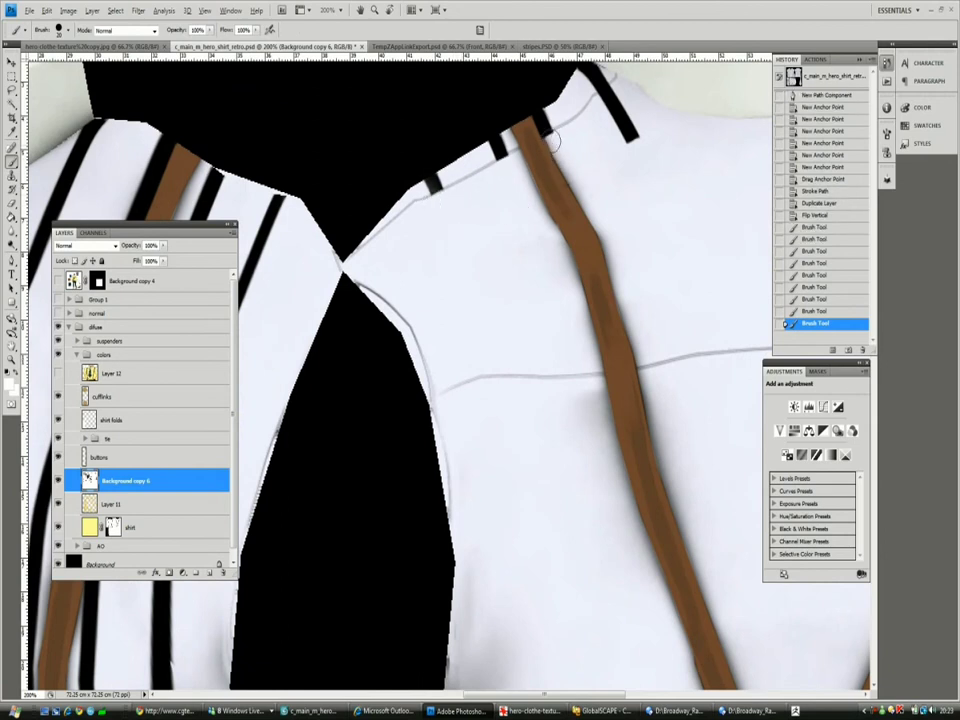
{"action": "scroll", "coordinate": [550, 140], "scroll_direction": "down", "scroll_amount": 5}
Step: Marquee-select the striped vest back, fill it with white, and deselect
{"action": "key", "text": "m"}
{"action": "left_click_drag", "start_coordinate": [457, 197], "coordinate": [673, 549]}
{"action": "key", "text": "shift+F5"}
{"action": "key", "text": "Return"}
{"action": "key", "text": "ctrl+d"}
{"action": "key", "text": "b"}
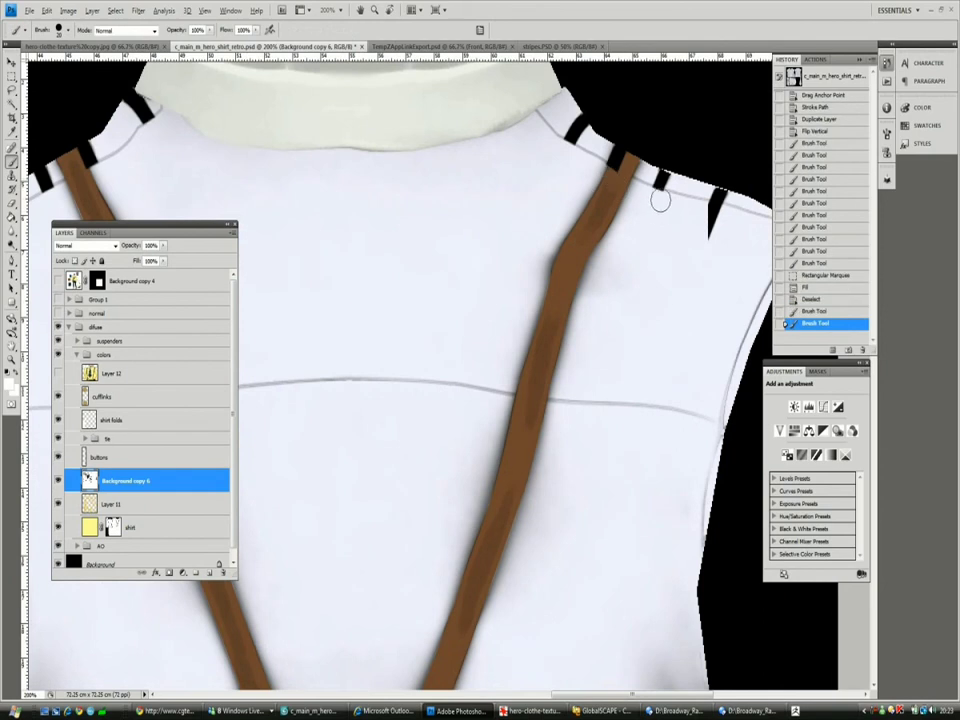
Step: Zoom out to the whole texture sheet and select Layer 11 to move it up
{"action": "key", "text": "ctrl+minus"}
{"action": "key", "text": "ctrl+minus"}
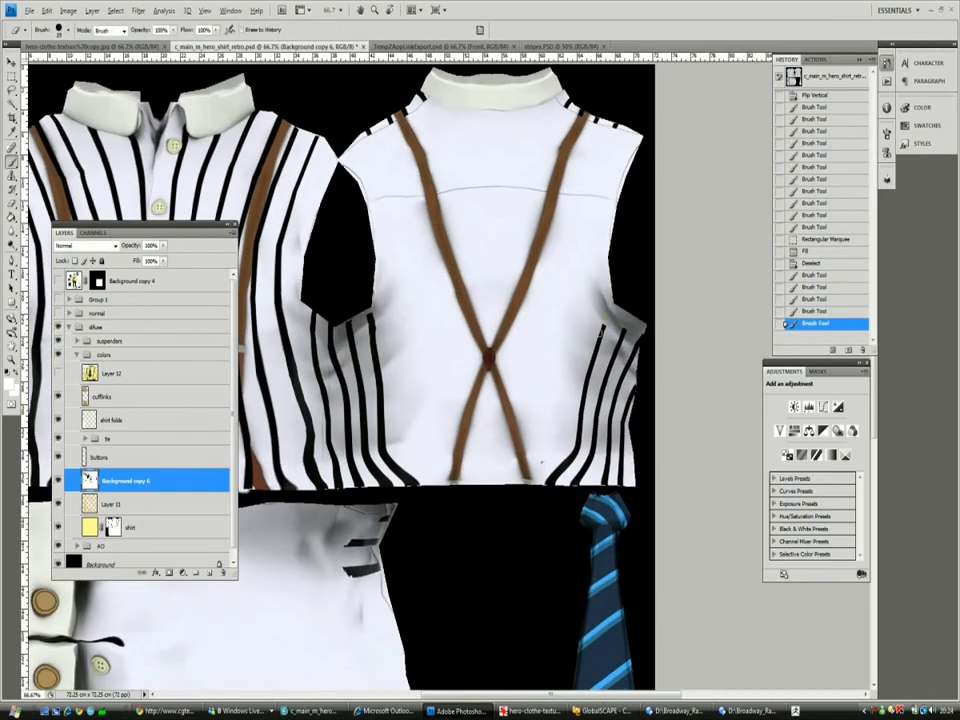
{"action": "left_click_drag", "start_coordinate": [558, 482], "coordinate": [477, 420]}
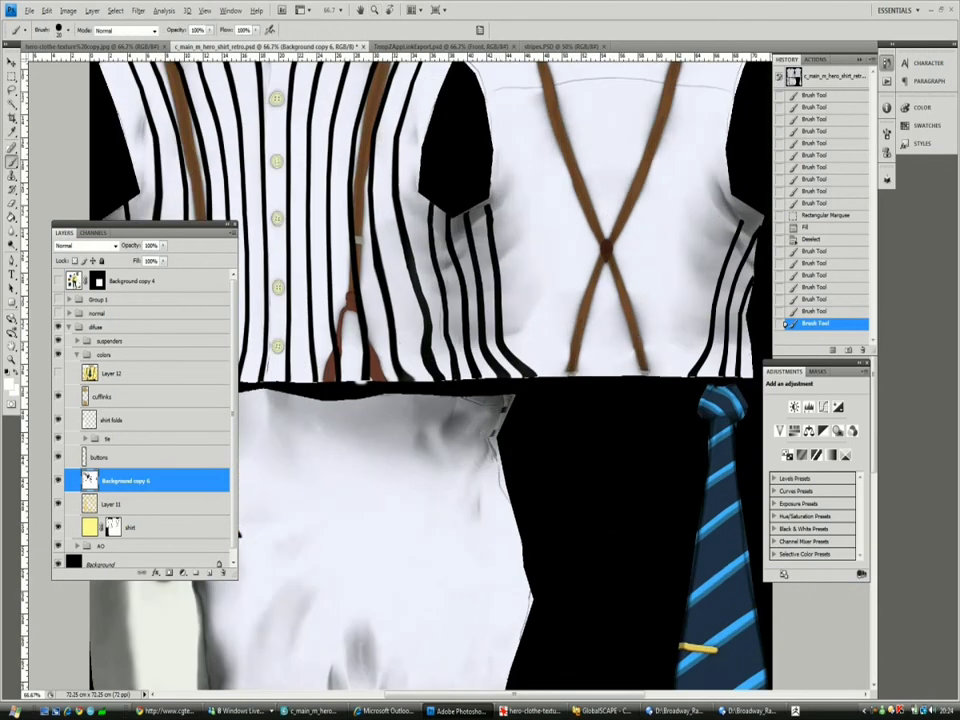
{"action": "key", "text": "z"}
{"action": "left_click", "coordinate": [289, 519], "text": "alt"}
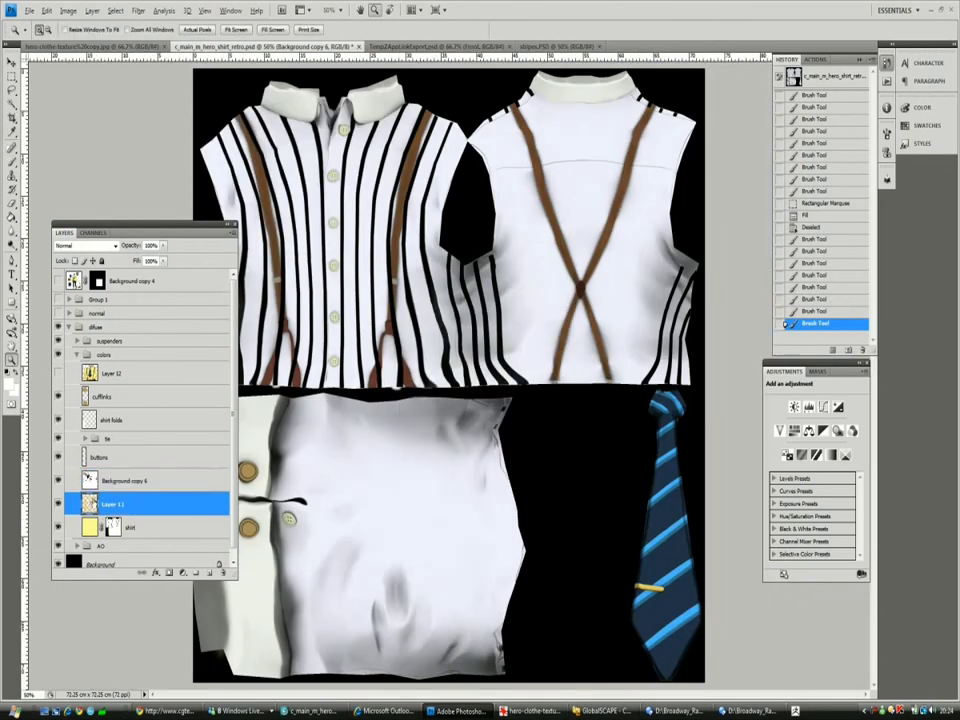
{"action": "left_click", "coordinate": [101, 500]}
Step: Move Layer 11 up and bucket-fill a new layer pale yellow over the garments
{"action": "key", "text": "ctrl+bracketright"}
{"action": "key", "text": "g"}
{"action": "key", "text": "ctrl+shift+alt+n"}
{"action": "left_click", "coordinate": [247, 232]}
Step: View the stripe layer on its own, then reselect the yellow layer with all layers shown
{"action": "left_click", "coordinate": [125, 527]}
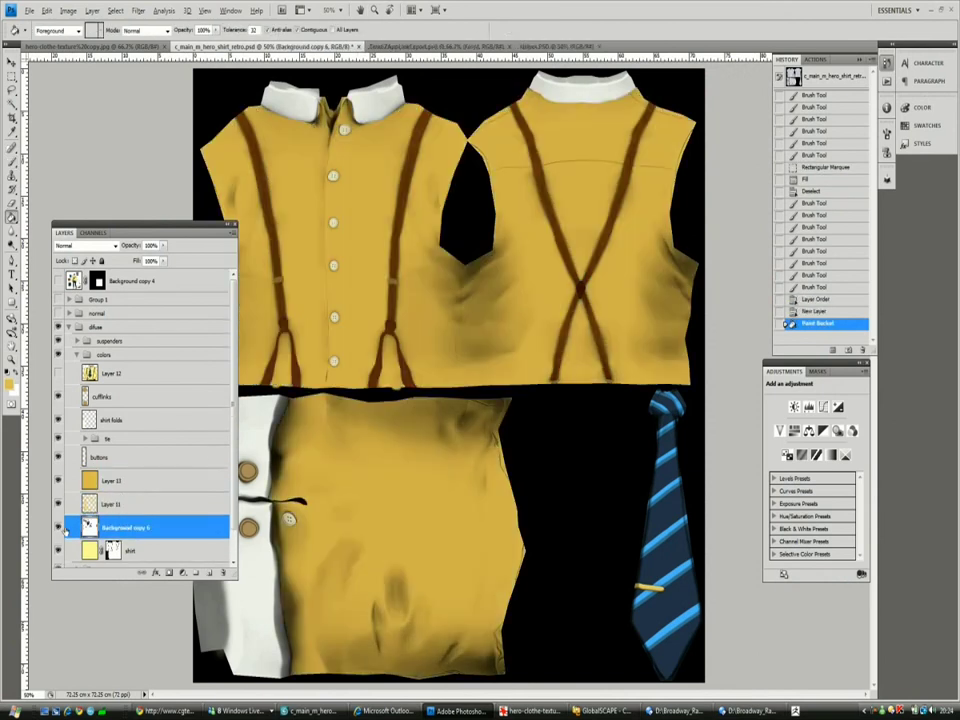
{"action": "left_click", "coordinate": [57, 527], "text": "alt"}
{"action": "left_click", "coordinate": [57, 527], "text": "alt"}
{"action": "left_click", "coordinate": [57, 527], "text": "alt"}
{"action": "left_click", "coordinate": [110, 481]}
{"action": "left_click", "coordinate": [57, 527], "text": "alt"}
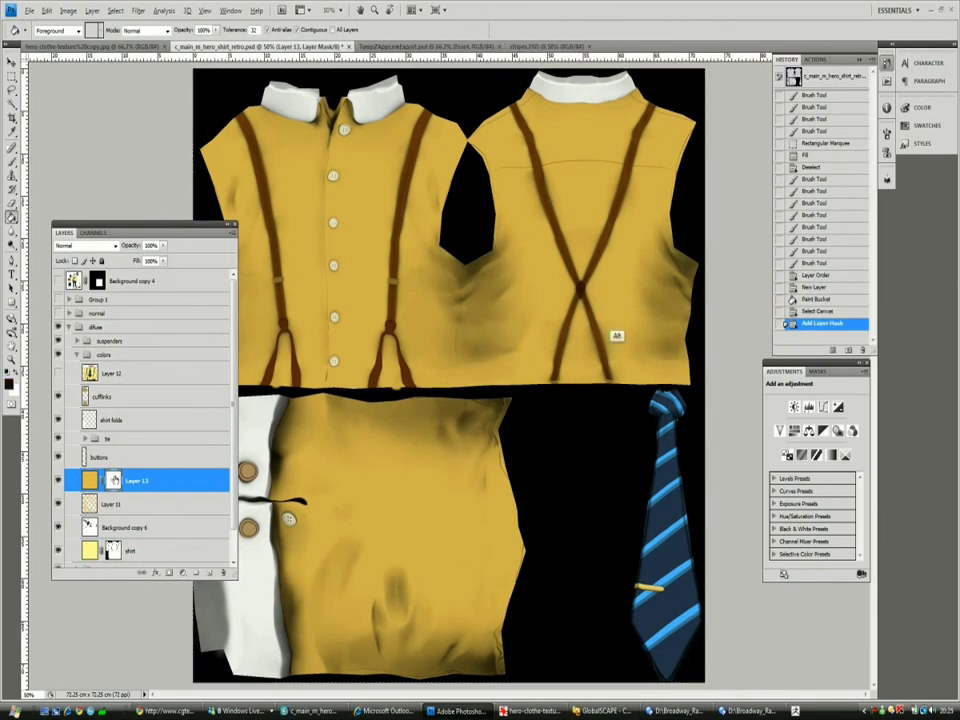
Step: Add a mask to the yellow layer, paste the stripes into it, and invert it
{"action": "left_click", "coordinate": [169, 572]}
{"action": "left_click", "coordinate": [113, 481], "text": "alt"}
{"action": "key", "text": "ctrl+v"}
{"action": "key", "text": "ctrl+d"}
{"action": "key", "text": "m"}
{"action": "left_click", "coordinate": [113, 481], "text": "alt"}
{"action": "key", "text": "ctrl+i"}
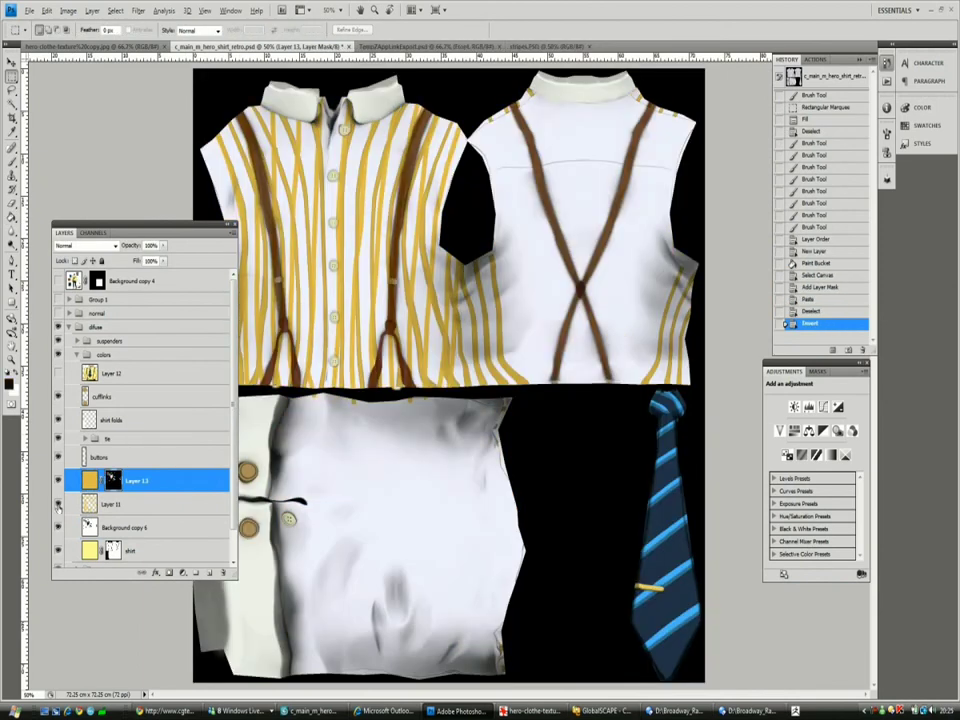
Step: Set the yellow layer's blend mode to Multiply
{"action": "left_click", "coordinate": [110, 504]}
{"action": "left_click", "coordinate": [110, 481]}
{"action": "left_click", "coordinate": [57, 504]}
{"action": "left_click", "coordinate": [100, 245]}
{"action": "left_click", "coordinate": [85, 285]}
Step: Orbit the shirted character in 3ds Max to check the current texture
{"action": "key", "text": "f"}
{"action": "key", "text": "alt+Tab"}
{"action": "left_click_drag", "start_coordinate": [320, 188], "coordinate": [280, 232]}
{"action": "key", "text": "alt+Tab"}
Step: Touch up the shirt stripes with thin brush strokes
{"action": "key", "text": "z"}
{"action": "left_click_drag", "start_coordinate": [366, 168], "coordinate": [493, 321]}
{"action": "key", "text": "b"}
{"action": "left_click_drag", "start_coordinate": [590, 228], "coordinate": [601, 282]}
{"action": "left_click_drag", "start_coordinate": [666, 448], "coordinate": [334, 369]}
{"action": "left_click_drag", "start_coordinate": [473, 190], "coordinate": [490, 440]}
{"action": "mouse_move", "coordinate": [598, 437]}
{"action": "left_mouse_down"}
{"action": "mouse_move", "coordinate": [471, 268]}
{"action": "mouse_move", "coordinate": [525, 340]}
{"action": "mouse_move", "coordinate": [550, 396]}
{"action": "mouse_move", "coordinate": [497, 396]}
{"action": "mouse_move", "coordinate": [609, 366]}
{"action": "mouse_move", "coordinate": [527, 287]}
{"action": "left_mouse_up"}
Step: Render the character in 3ds Max to check the touched-up texture
{"action": "key", "text": "alt+Tab"}
{"action": "key", "text": "shift+q"}
{"action": "key", "text": "alt+Tab"}
Step: In the white-on-black stripes document, show and select the Background copy 7 stripe layer
{"action": "scroll", "coordinate": [450, 291], "scroll_direction": "down", "scroll_amount": 5}
{"action": "key", "text": "ctrl+Tab"}
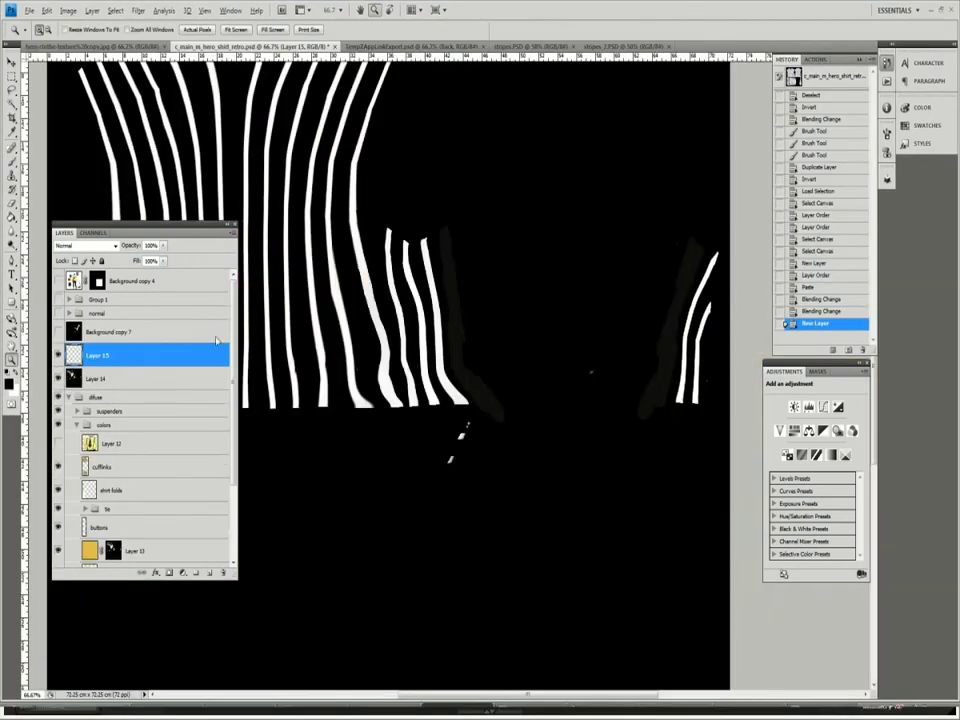
{"action": "key", "text": "b"}
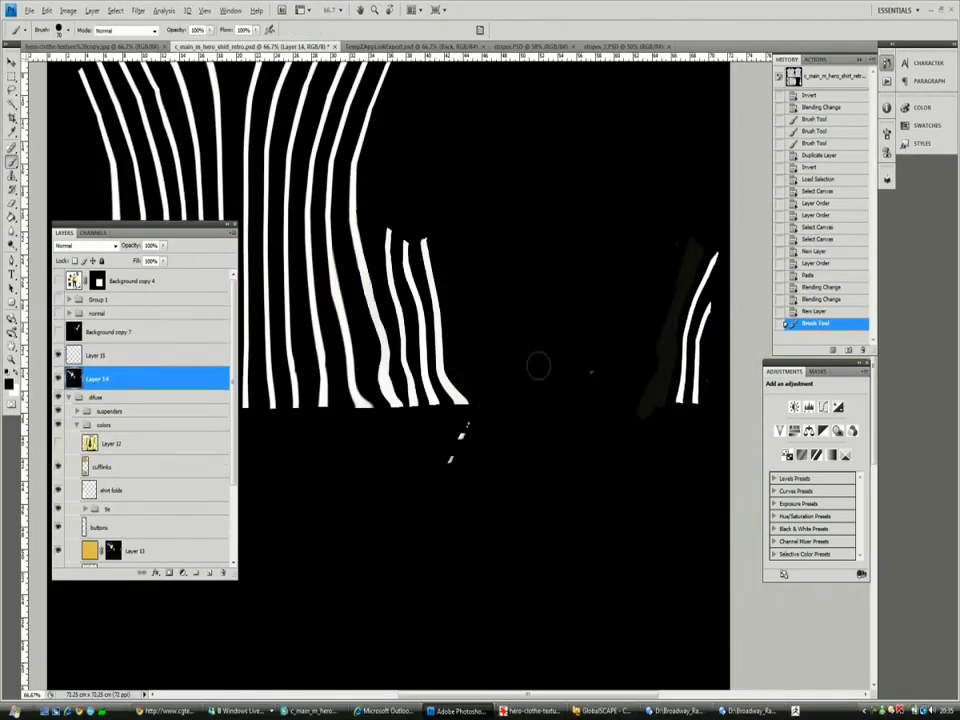
{"action": "left_click", "coordinate": [140, 355]}
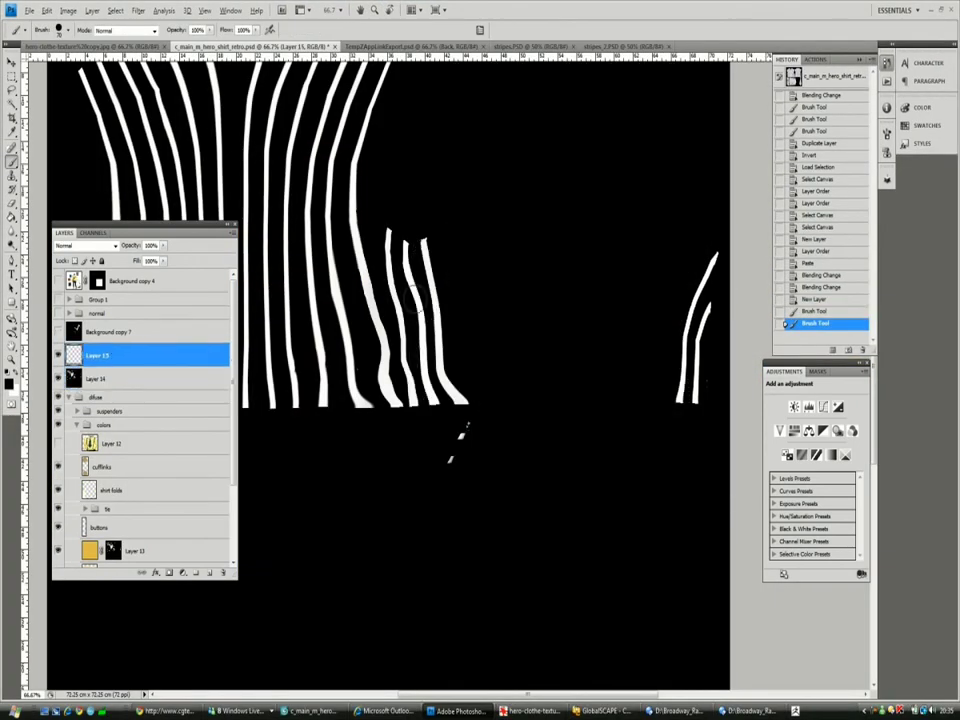
{"action": "left_click", "coordinate": [58, 331]}
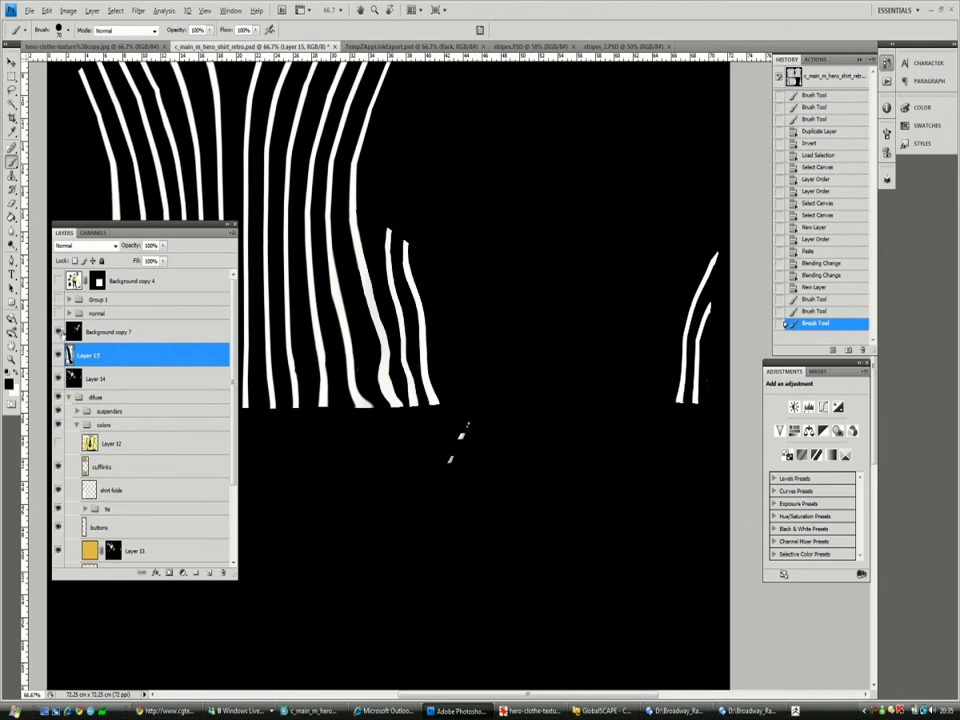
{"action": "left_click", "coordinate": [140, 331]}
Step: Add a layer mask to Background copy 7 and paint out the overlapping stripe top
{"action": "left_click", "coordinate": [183, 572]}
{"action": "left_click_drag", "start_coordinate": [413, 243], "coordinate": [406, 262]}
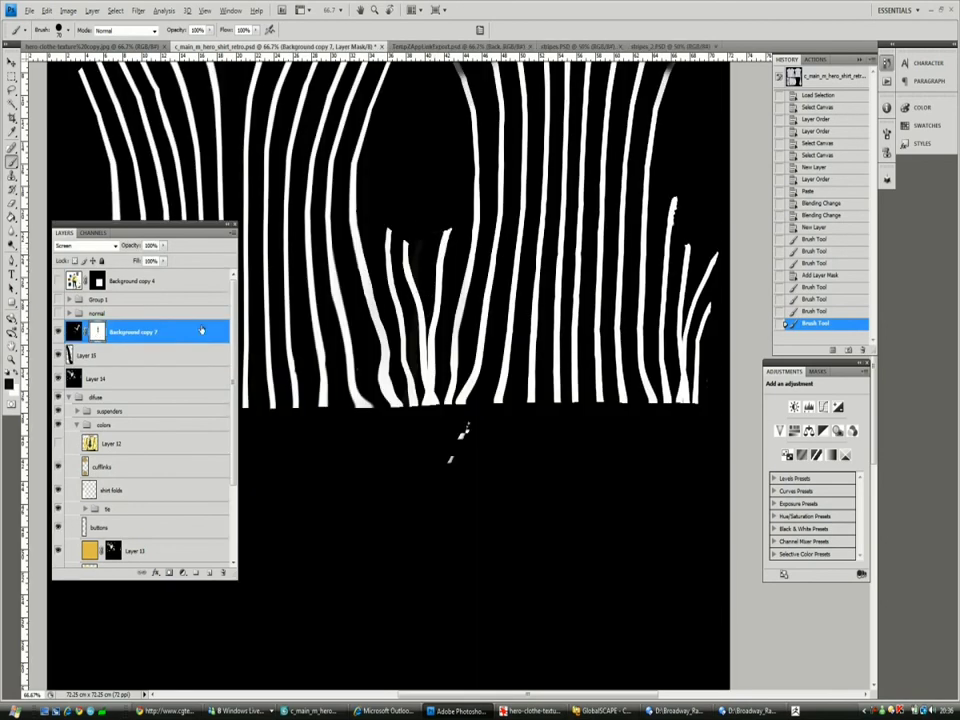
{"action": "left_click", "coordinate": [105, 358]}
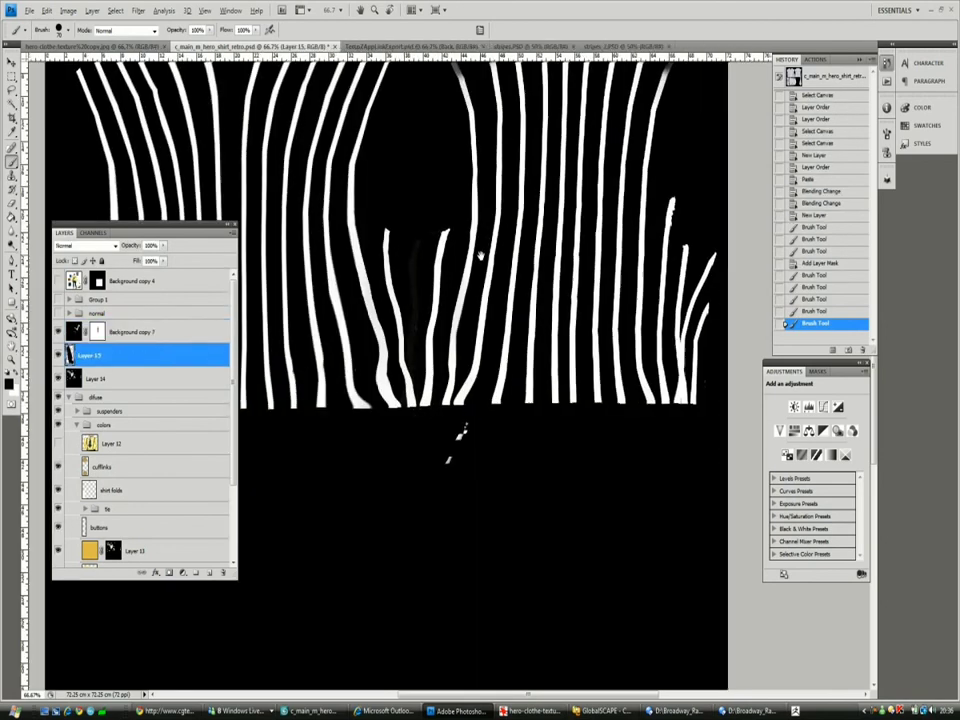
{"action": "key", "text": "alt+bracketright"}
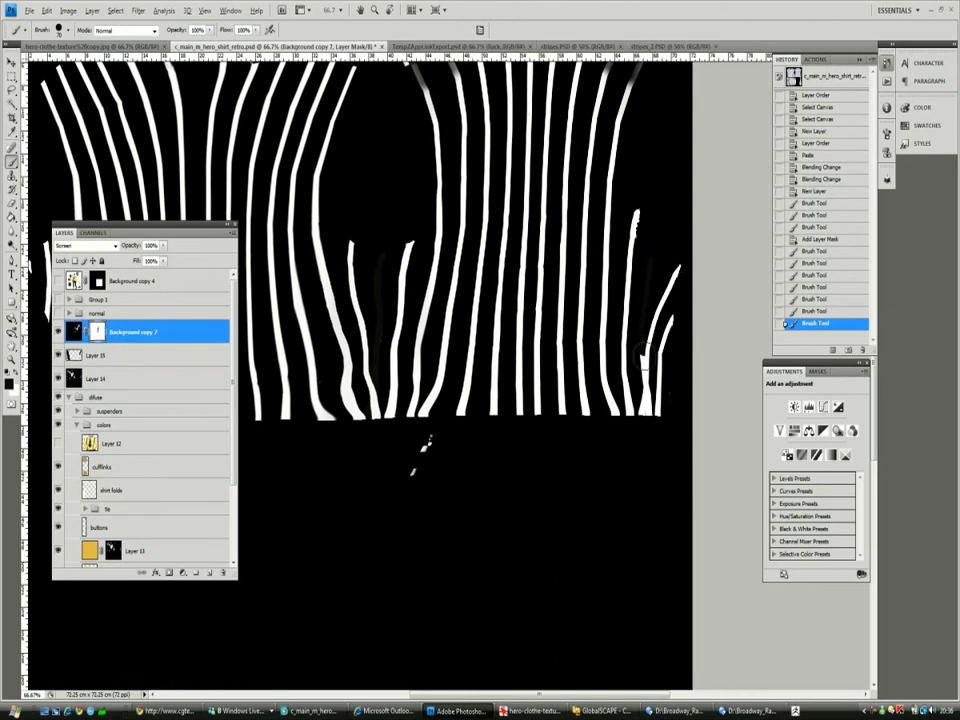